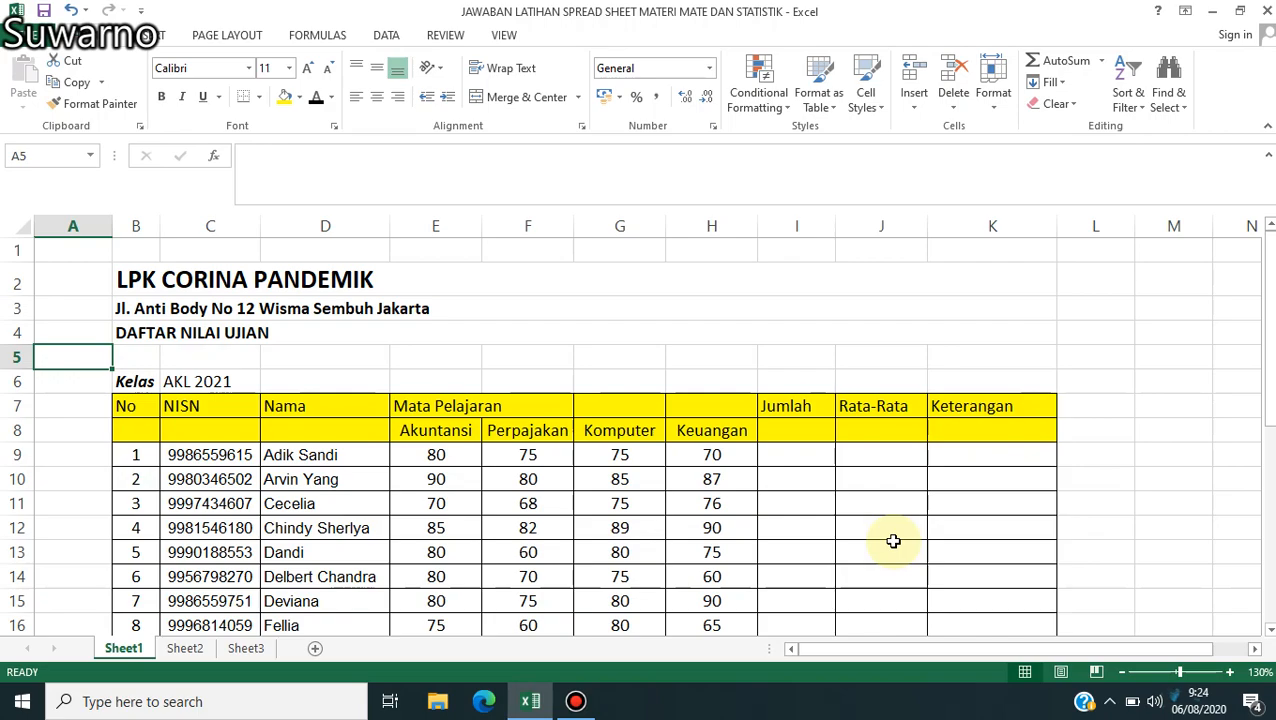
- Examine the exam score table and the Keterangan instructions below it, down to the IF rules in row 28
left_click(151, 290)
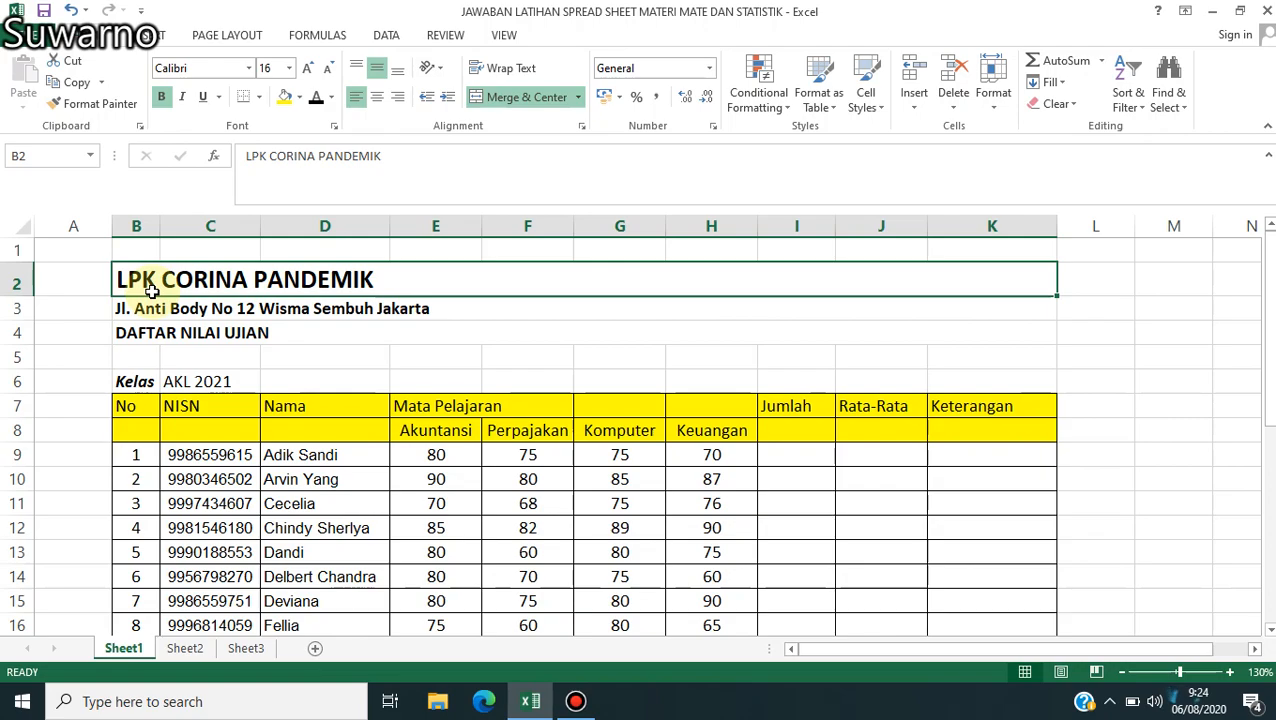
key("Down")
key("Down")
key("Down")
key("Down")
key("Down")
key("Down")
key("Down")
key("Down")
key("Down")
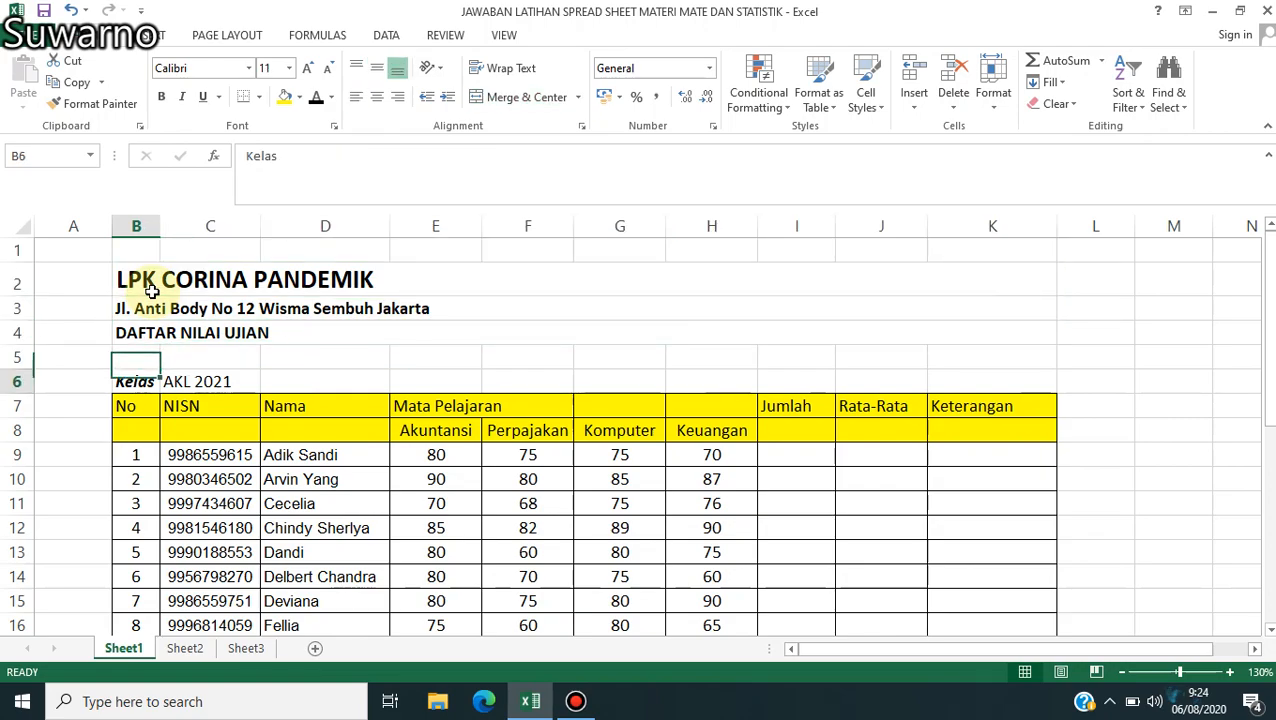
key("Down")
key("Down")
key("Down")
key("Down")
key("Down")
key("Down")
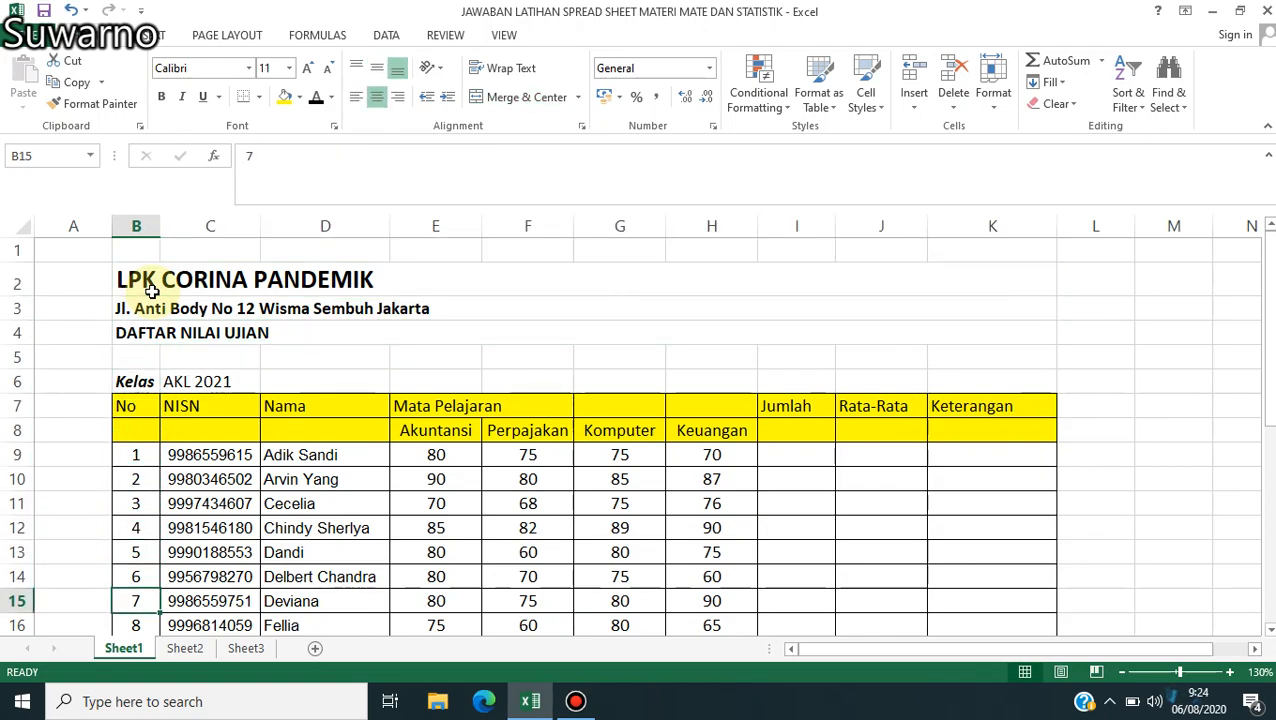
key("Down")
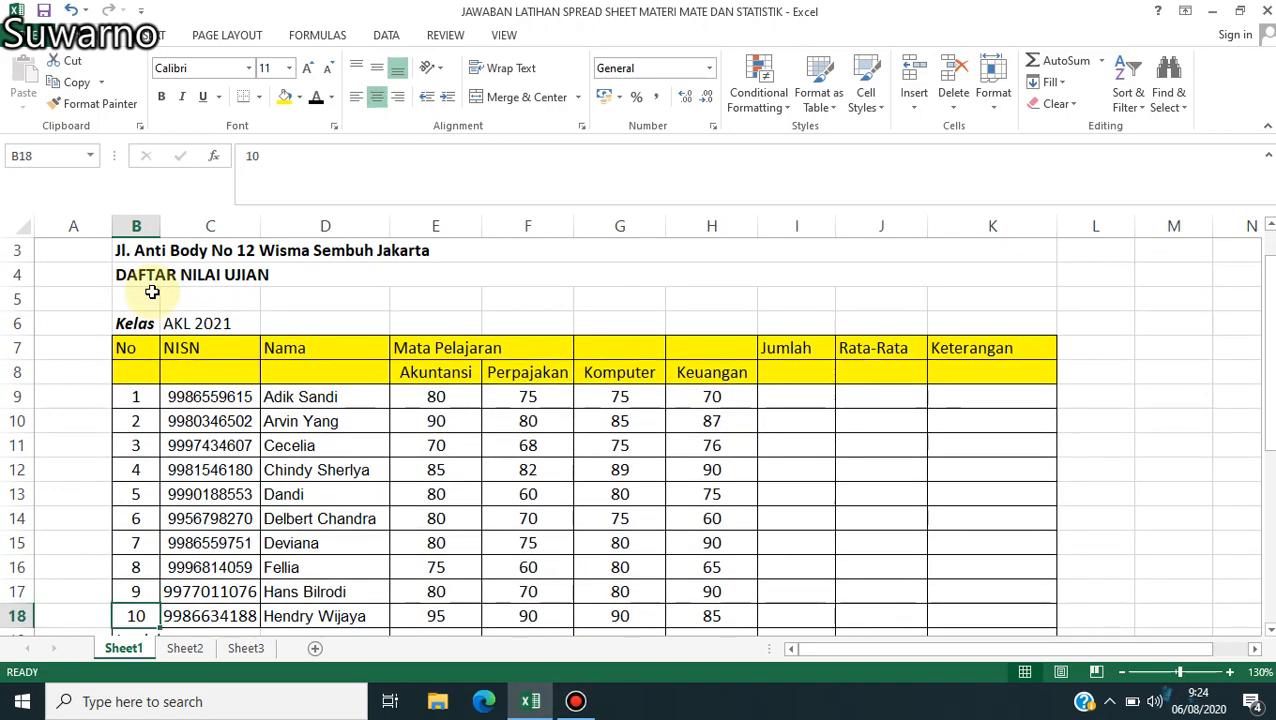
key("Down")
key("Down")
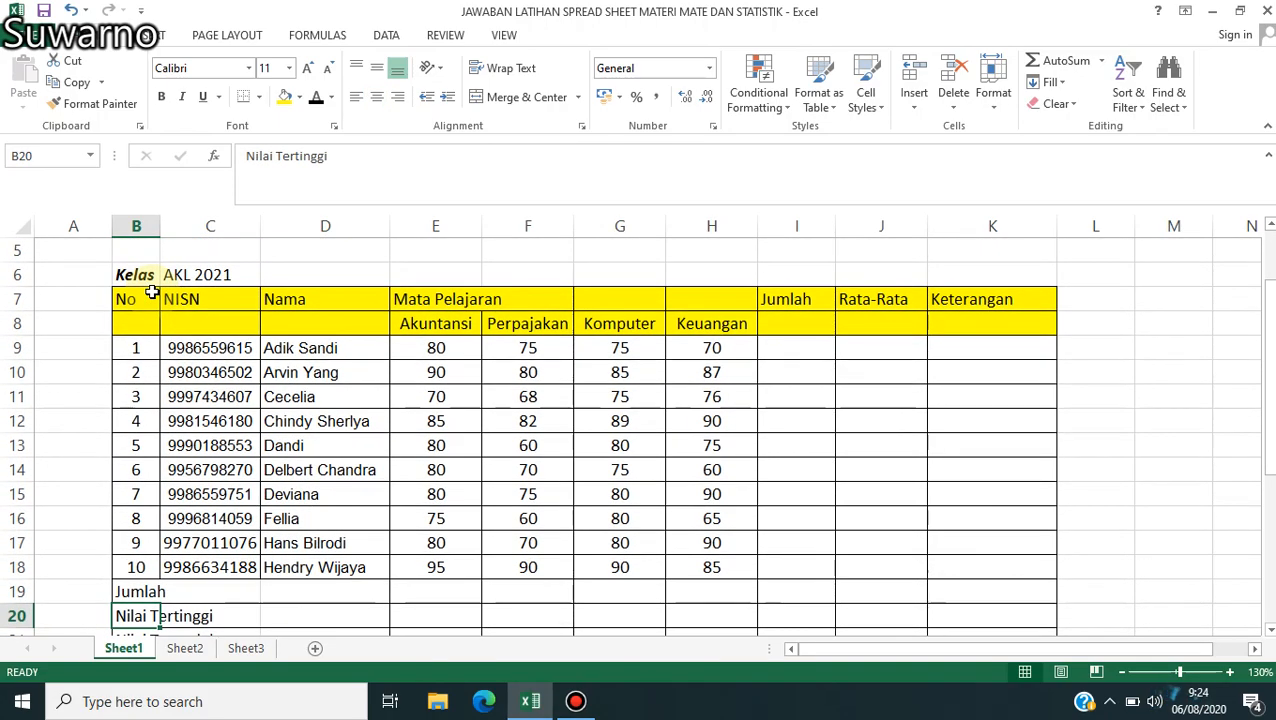
key("Down")
key("Down")
key("Down")
key("Down")
key("Down")
key("Down")
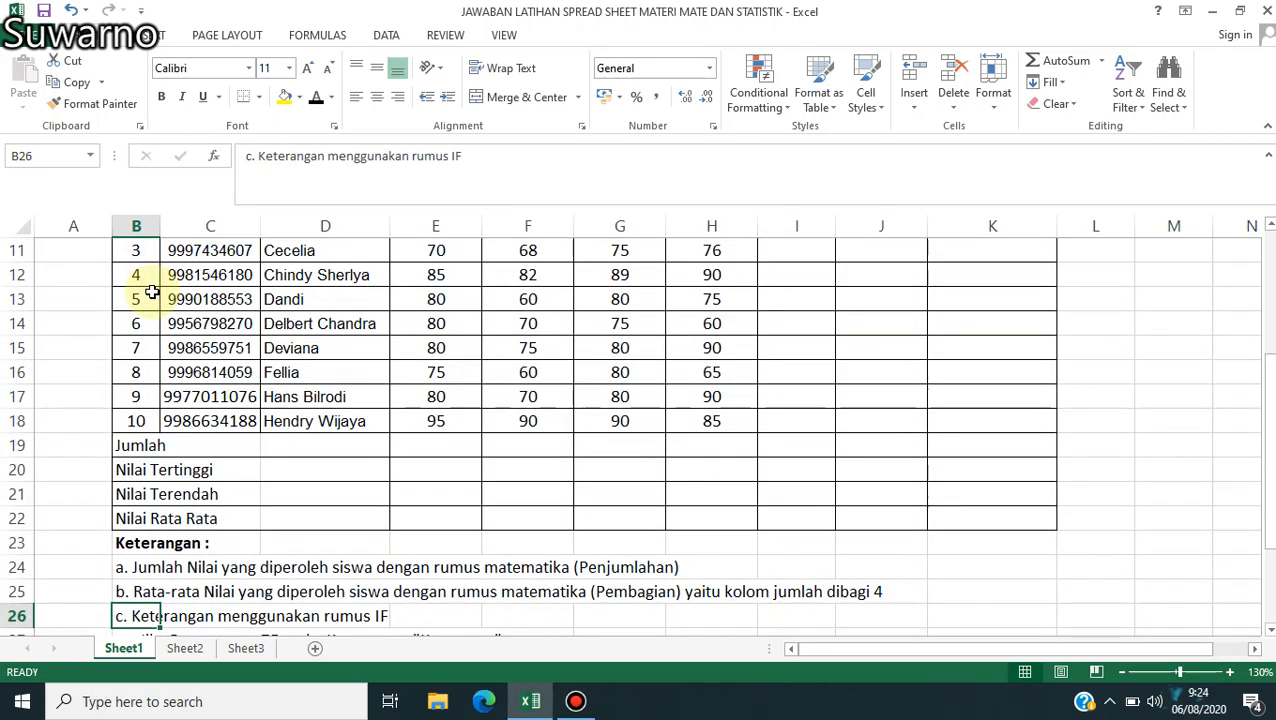
key("Down")
key("Down")
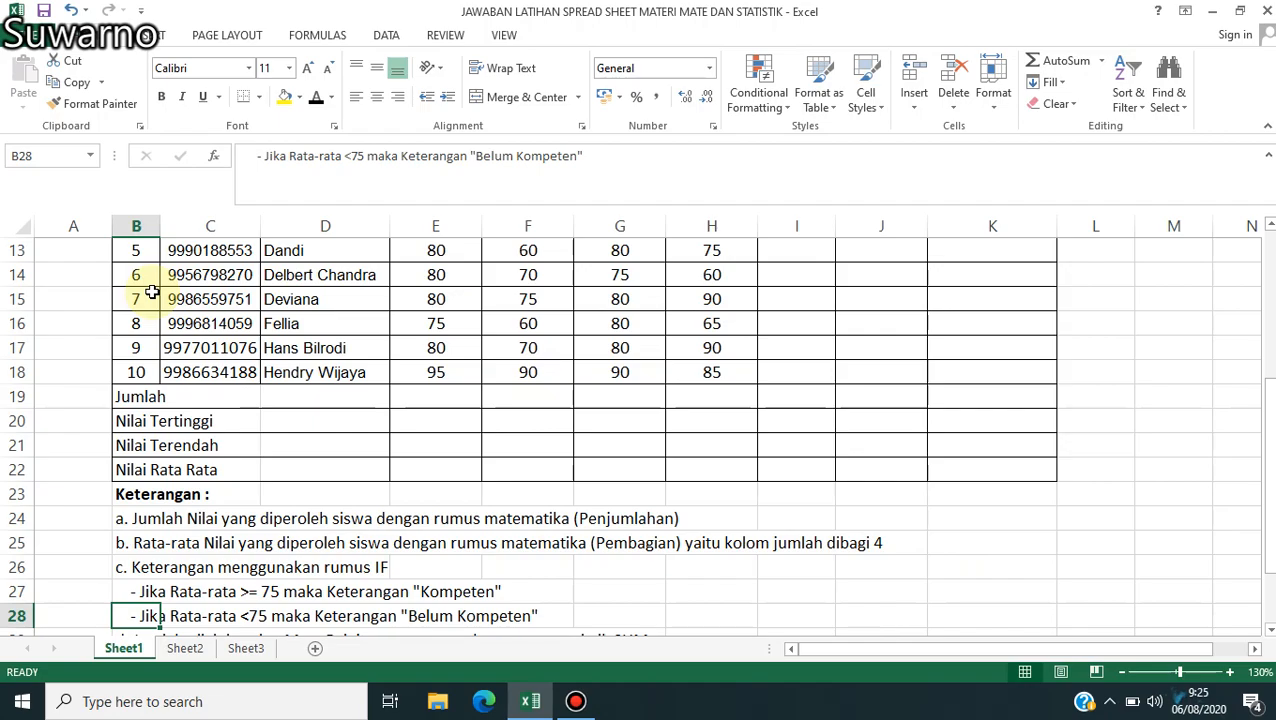
- Return to the first student's row and review its subject scores across to the empty Jumlah cell
key("Up")
key("Up")
key("Up")
key("Up")
key("Up")
key("Up")
key("Up")
key("Up")
key("Up")
key("Up")
key("Up")
key("Up")
key("Up")
key("Up")
key("Up")
key("Up")
key("Up")
key("Up")
key("Up")
key("Up")
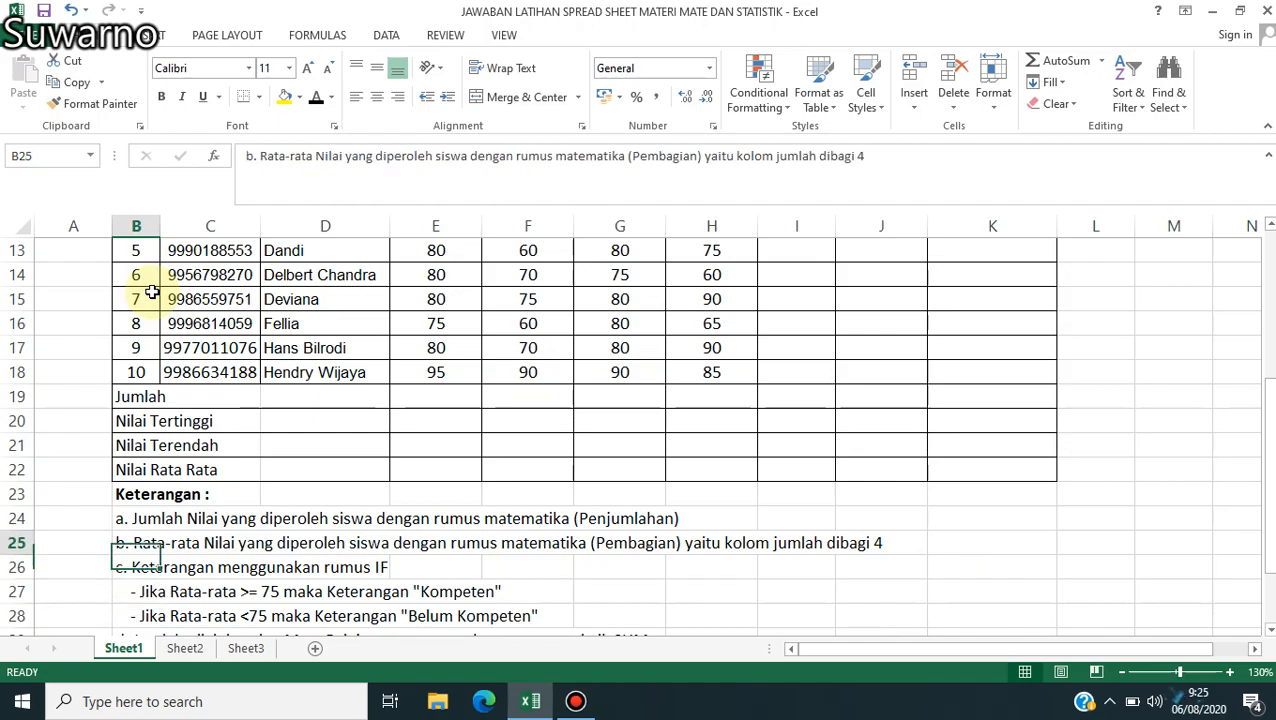
key("Up")
key("Up")
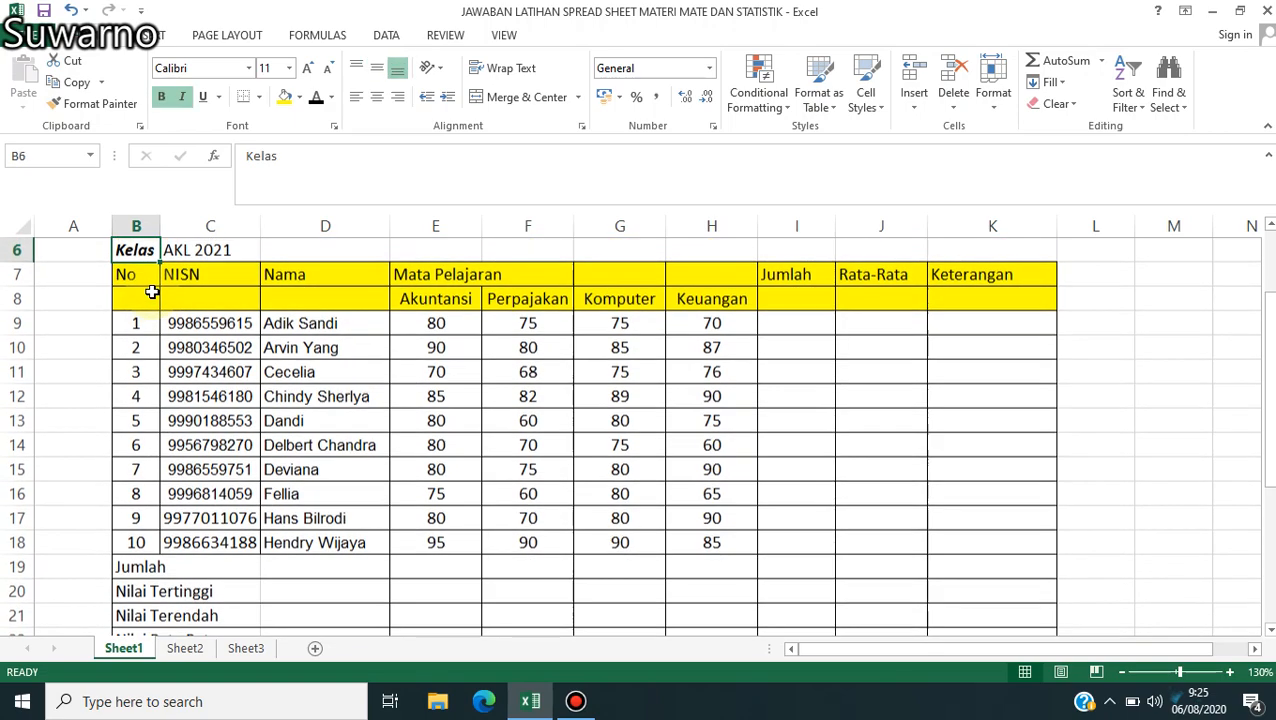
key("Down")
key("Down")
key("Right")
key("Down")
key("Right")
key("Right")
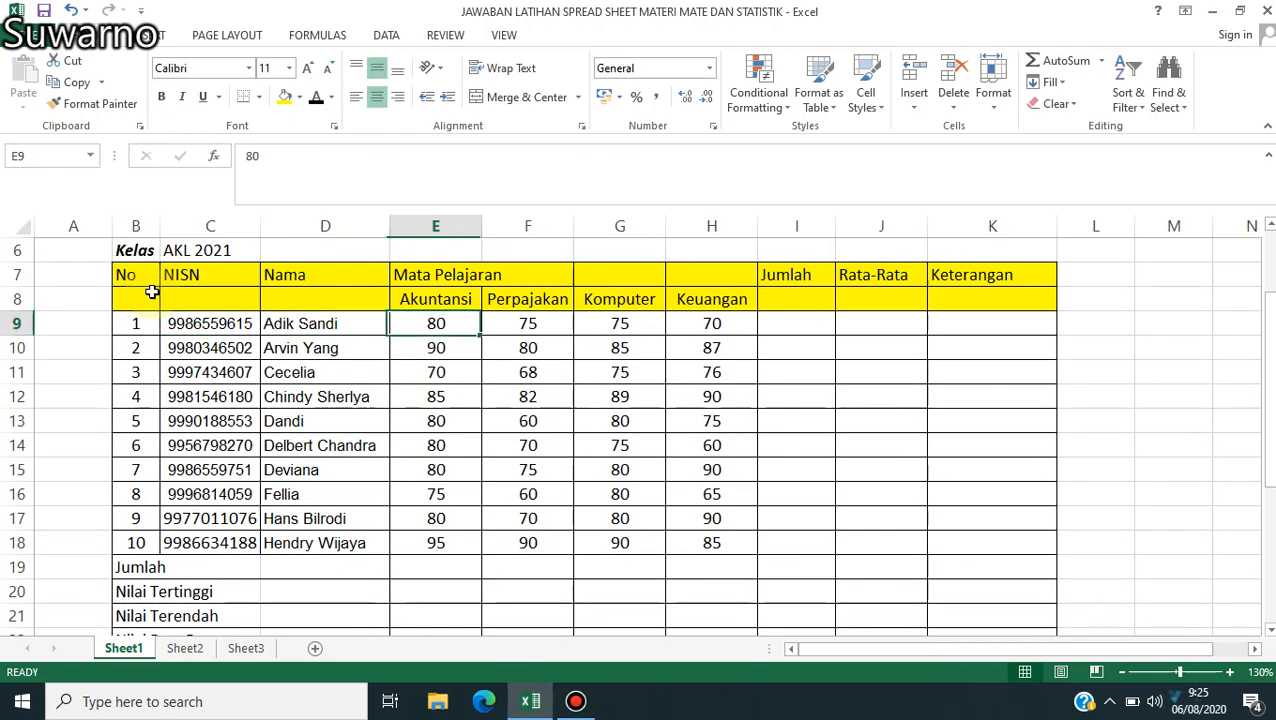
key("Right")
key("Right")
key("Right")
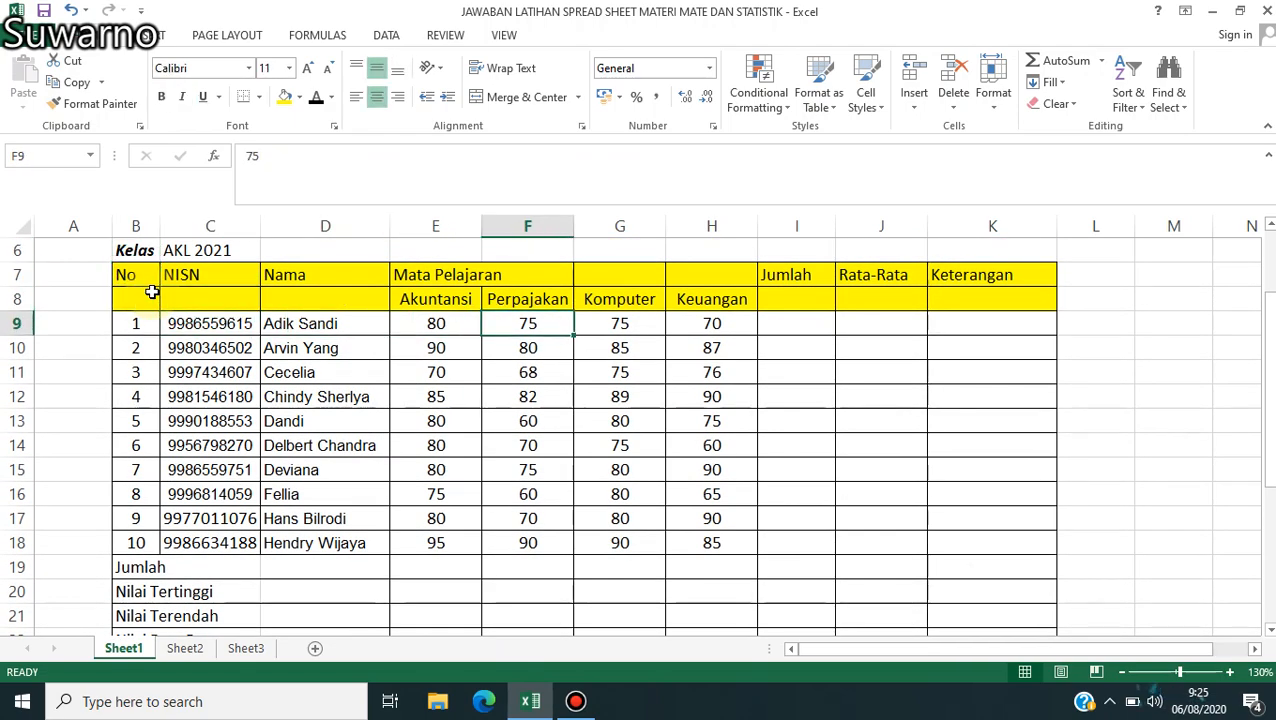
key("Right")
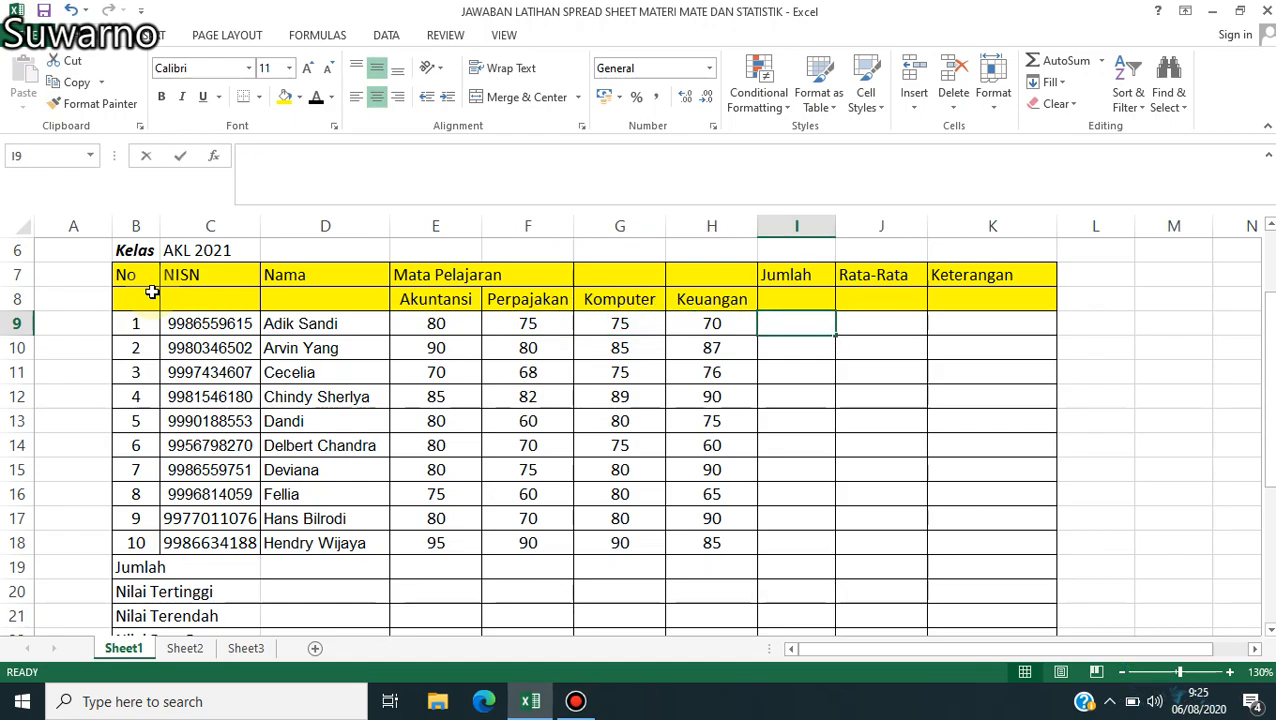
- Review the empty Jumlah, Rata-Rata and Keterangan cells from row 9 down through the summary rows
type("=")
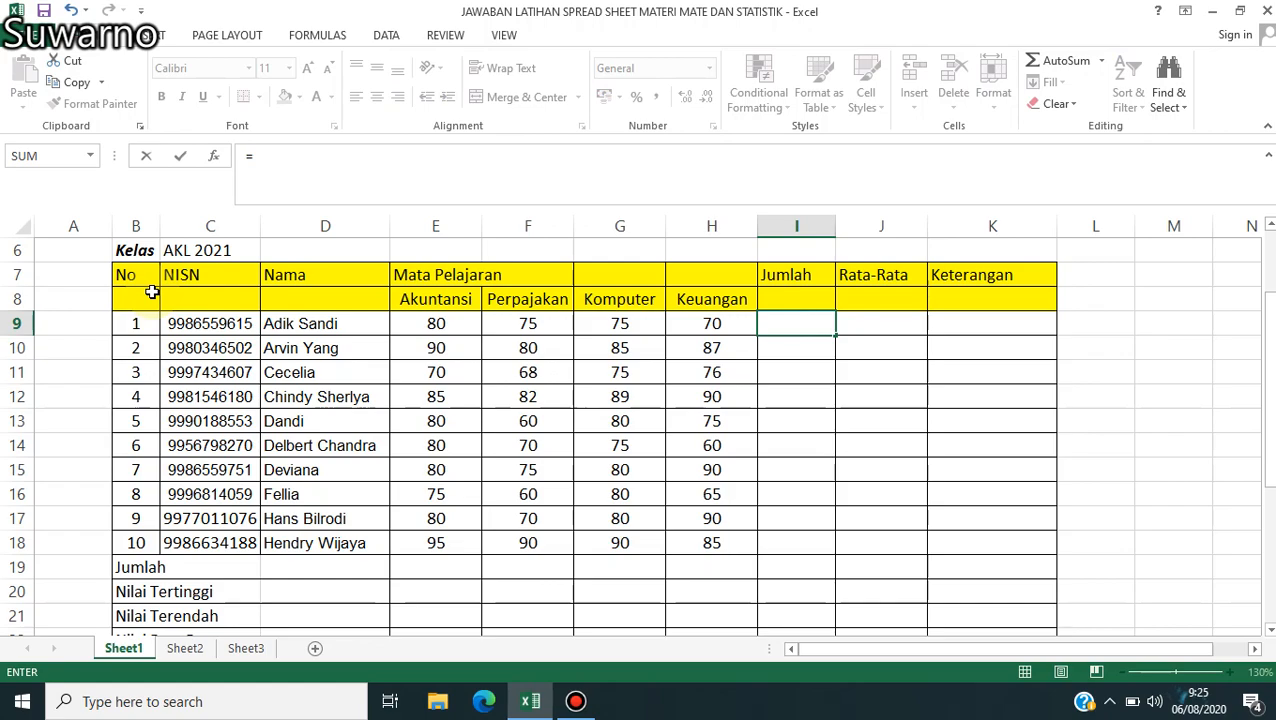
key("BackSpace")
key("Up")
key("shift+Down")
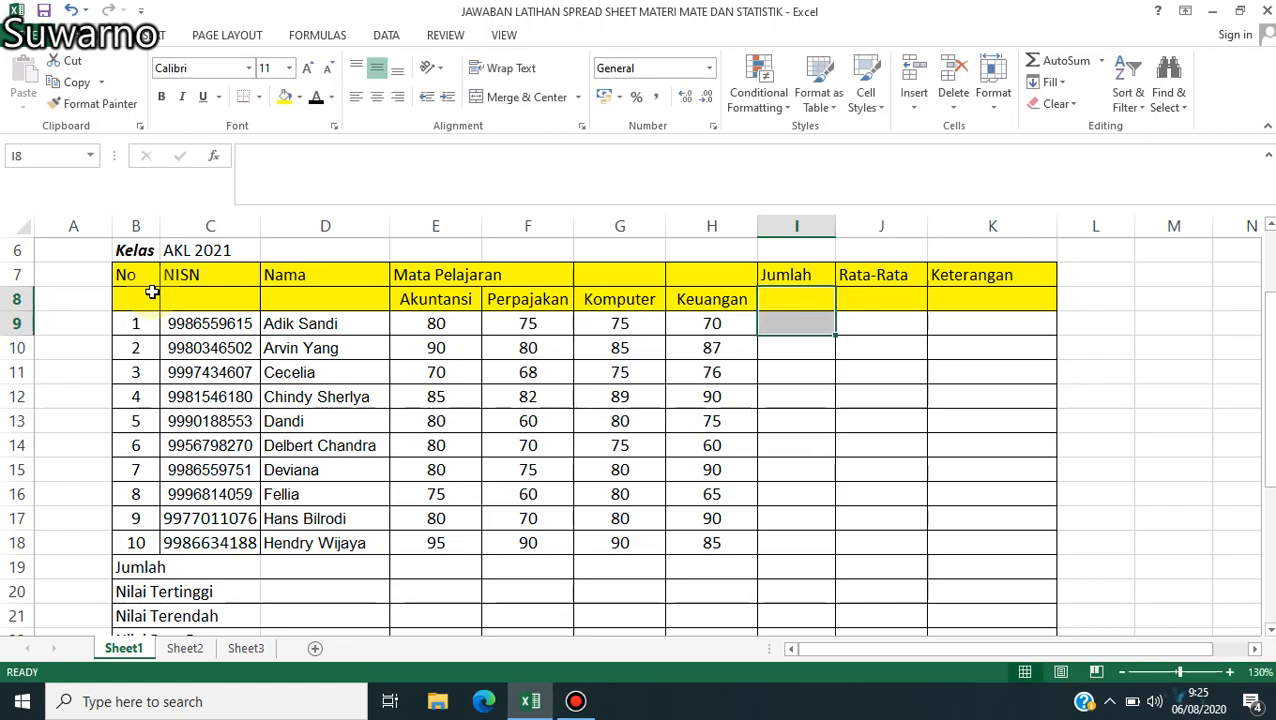
key("Down")
key("shift+Right")
key("shift+Right")
key("shift+Down")
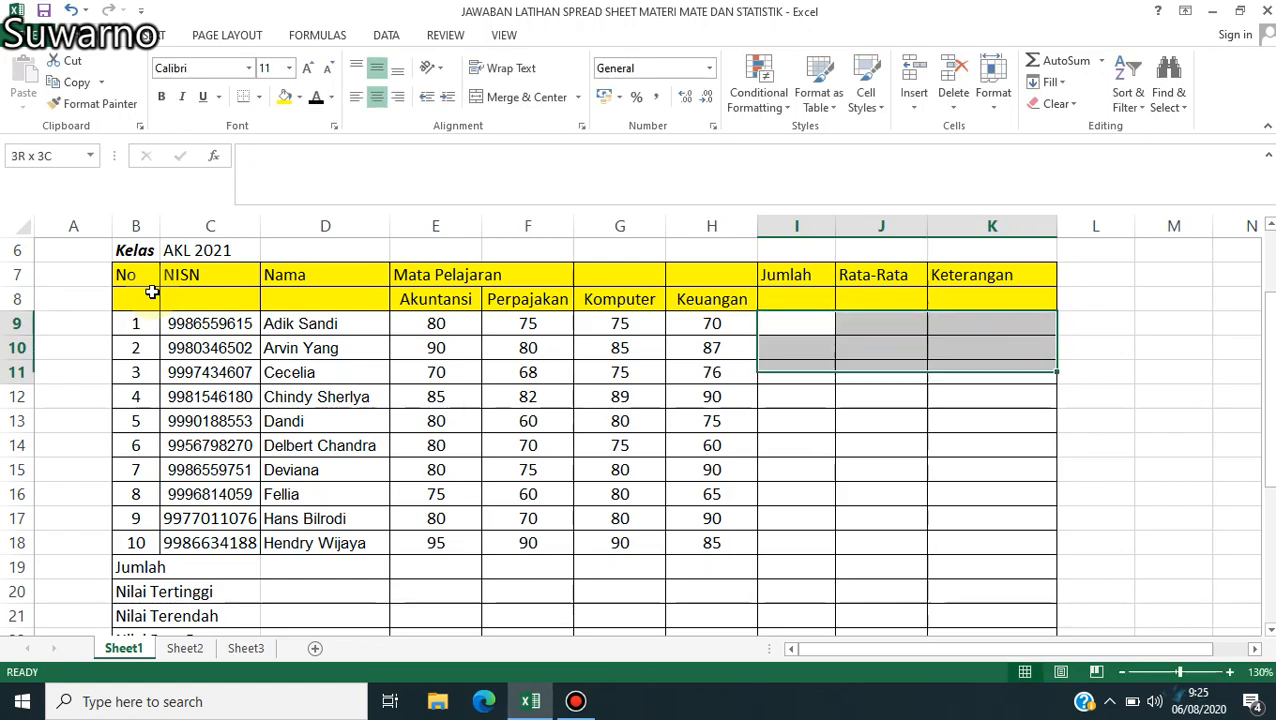
key("shift+Down")
key("shift+Down")
key("shift+Down")
key("shift+Down")
key("shift+Down")
key("shift+Down")
key("shift+Down")
key("shift+Down")
key("shift+Down")
key("shift+Down")
key("shift+Down")
key("shift+Down")
key("shift+Down")
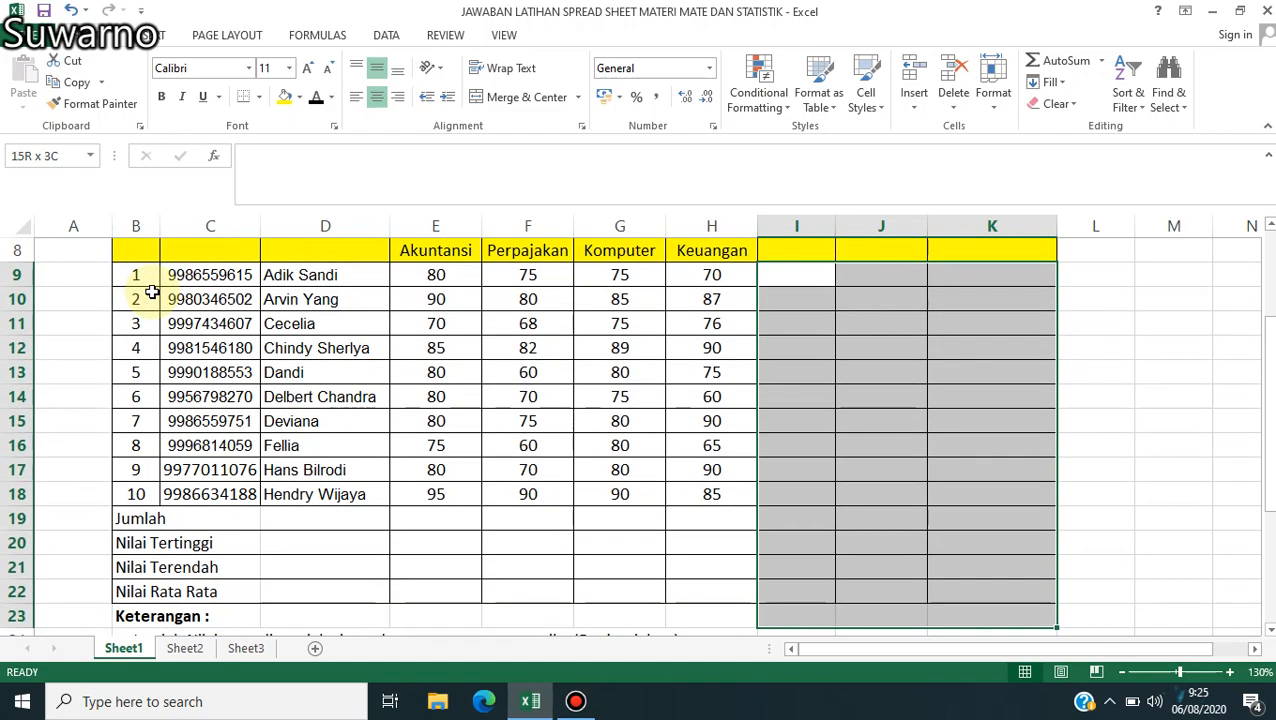
key("Up")
key("Down")
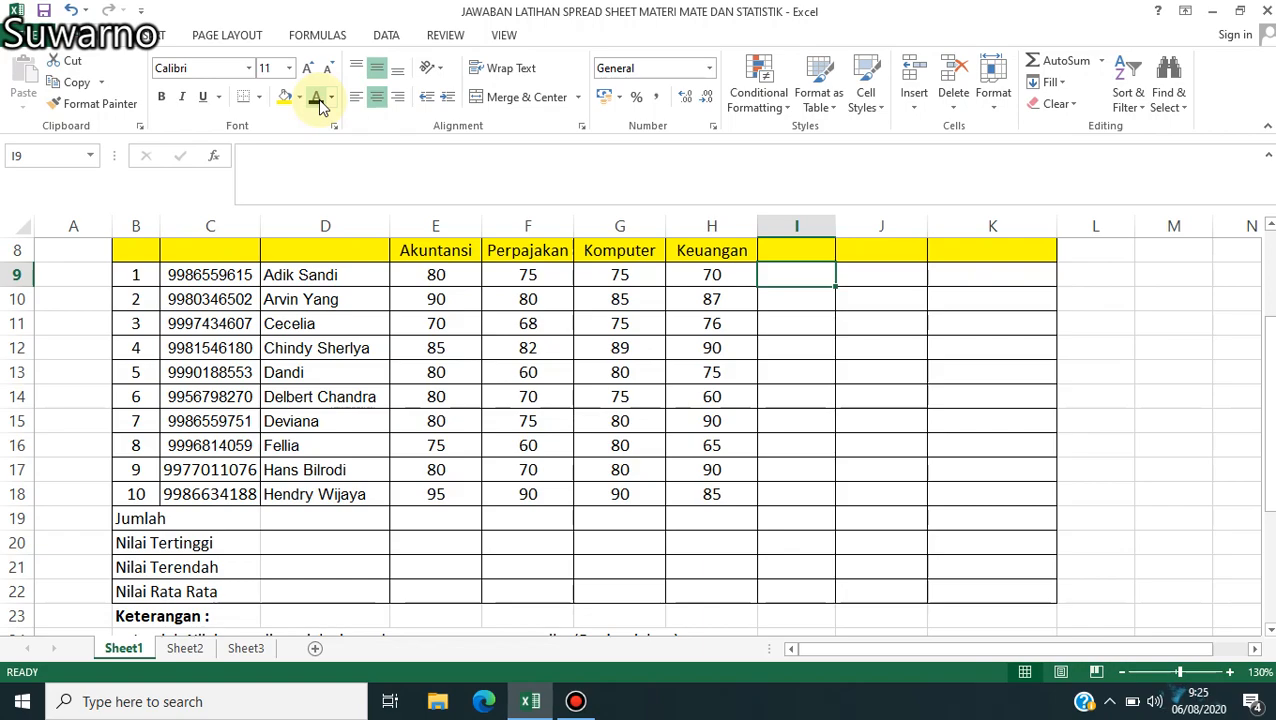
- Enter the formula =E9+F9+G9+H9 in cell I9 to total the first student's four subject scores
type("=")
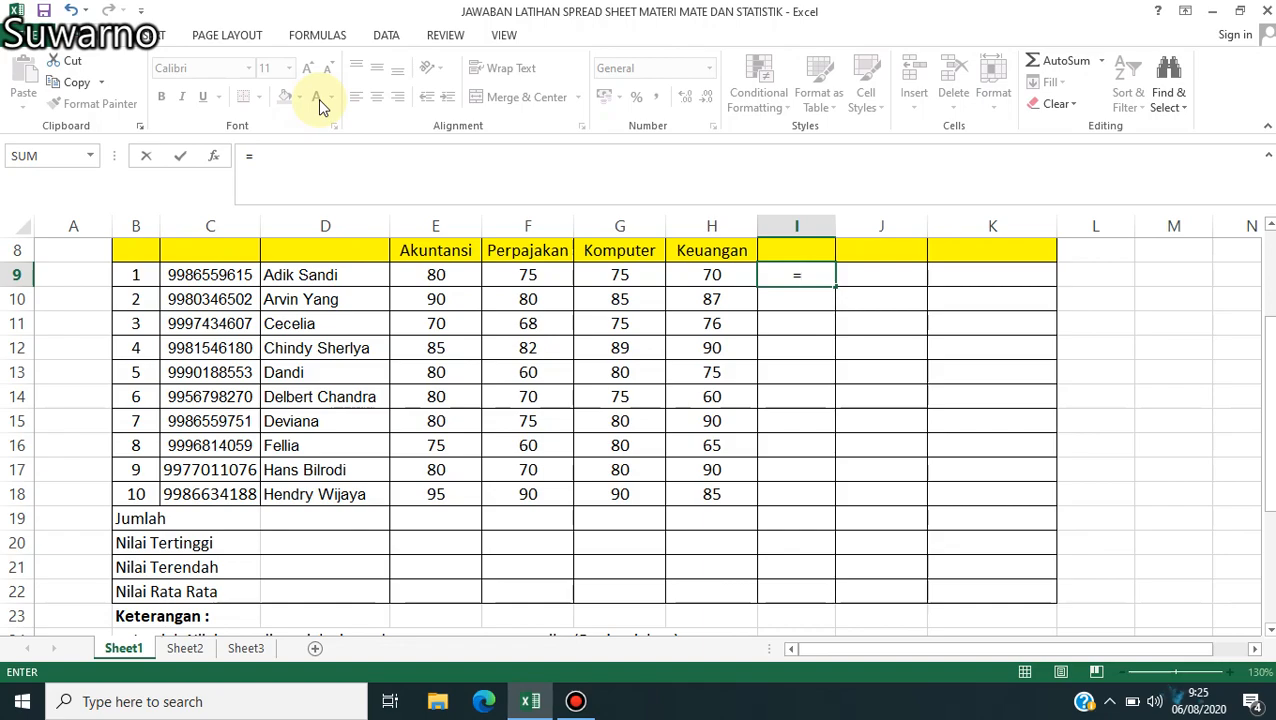
left_click(410, 280)
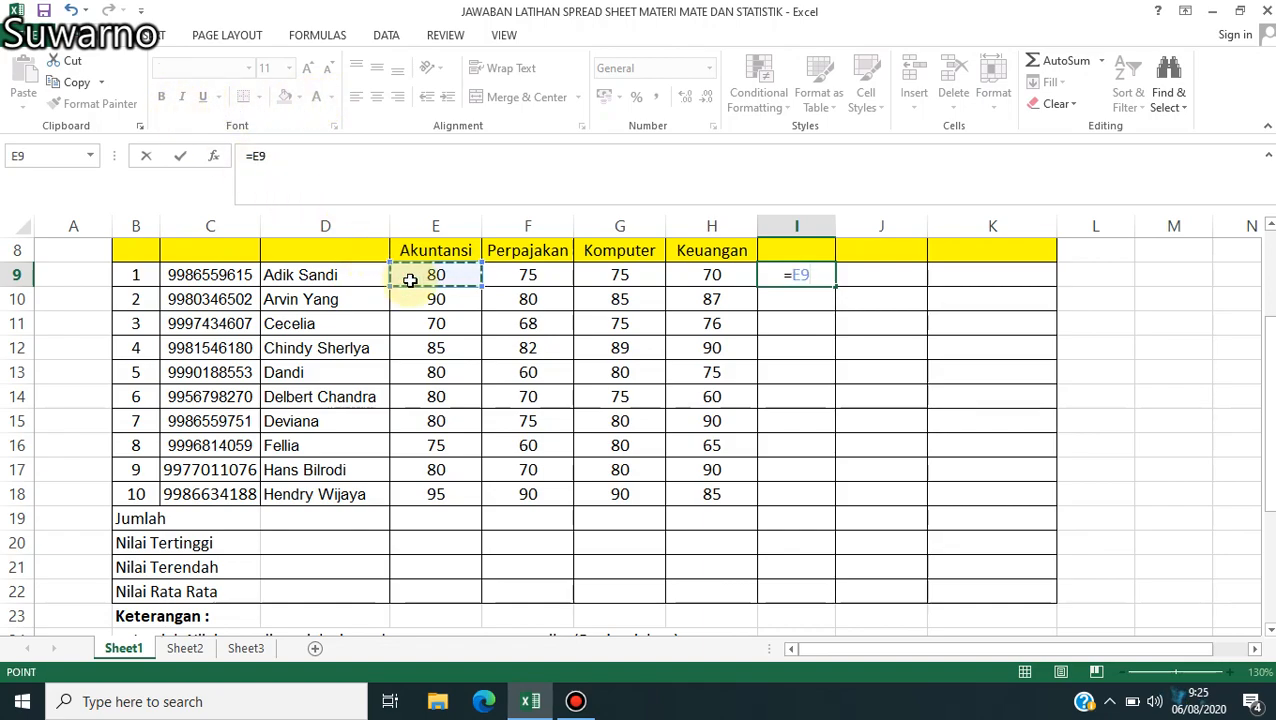
type("+")
left_click(515, 280)
type("+")
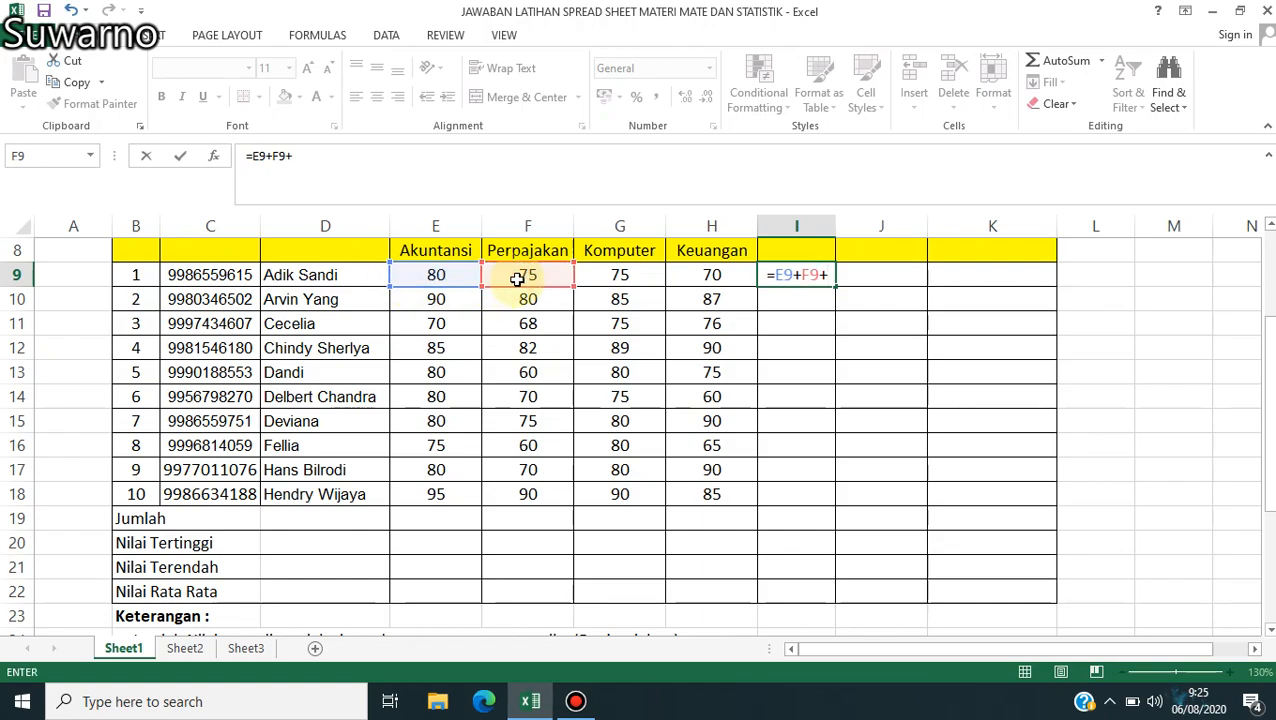
left_click(634, 273)
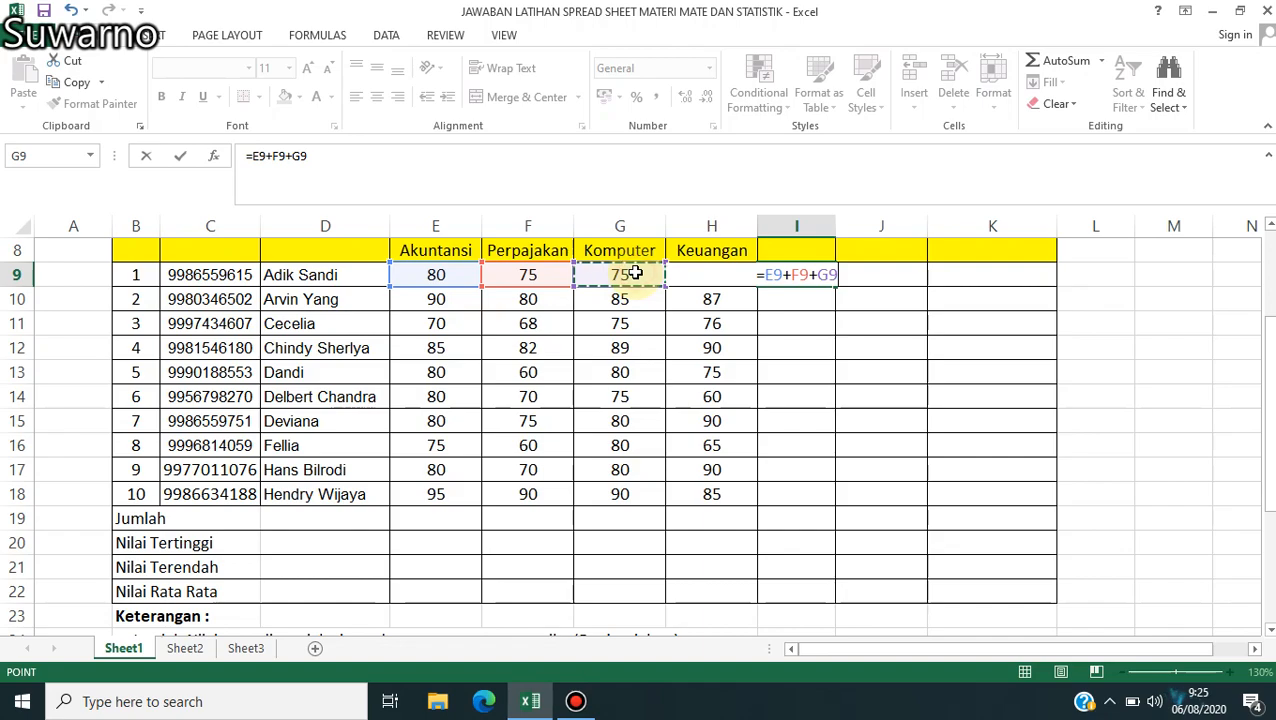
type("+")
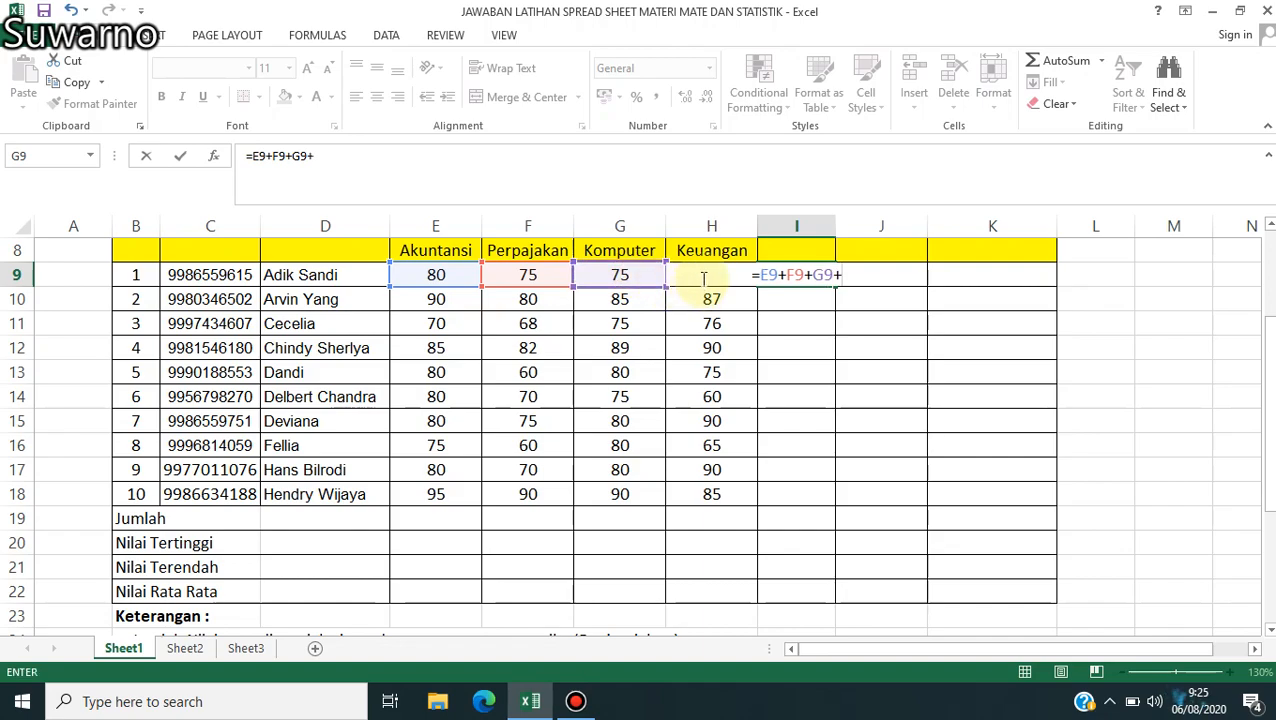
key("F2")
type("h9")
key("Return")
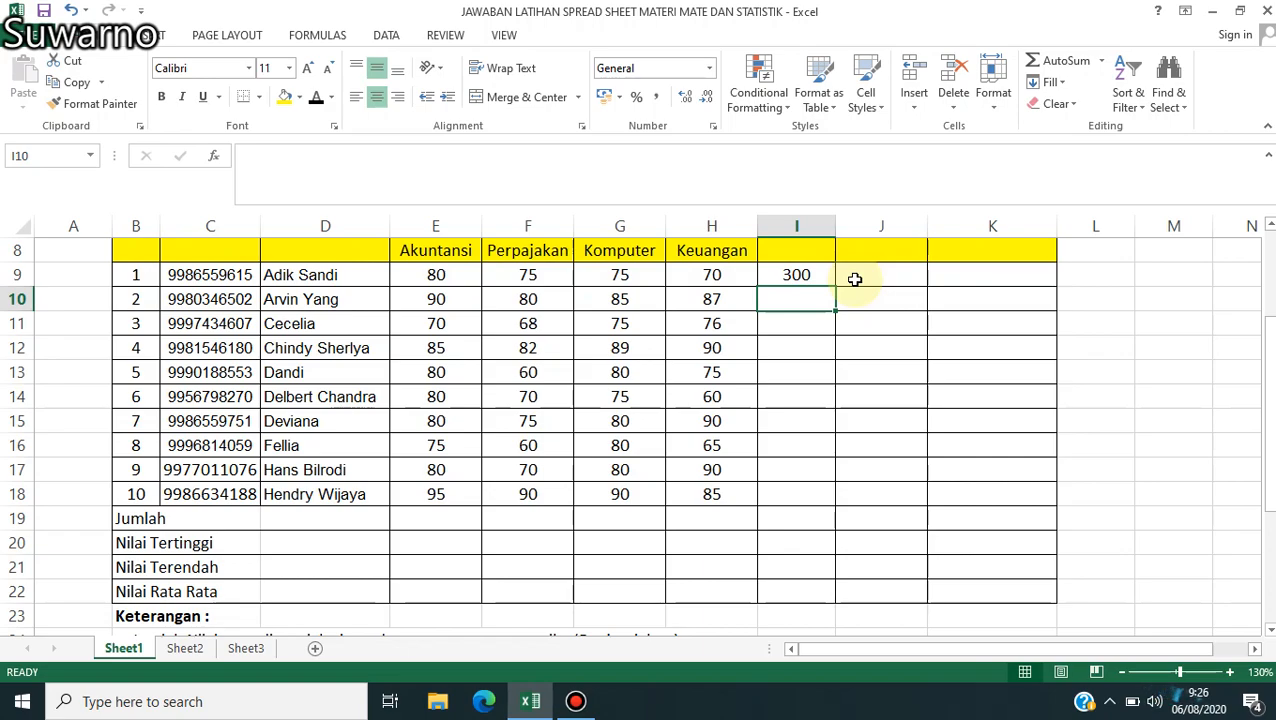
- Read the Keterangan instructions below the table for the formula required in the Rata-Rata column
key("Down")
key("Down")
key("Down")
key("Down")
key("Down")
key("Down")
key("Down")
key("Down")
key("Down")
key("Down")
key("Down")
key("Down")
key("Down")
key("Down")
key("Down")
key("Down")
key("Down")
key("Down")
key("Down")
key("Down")
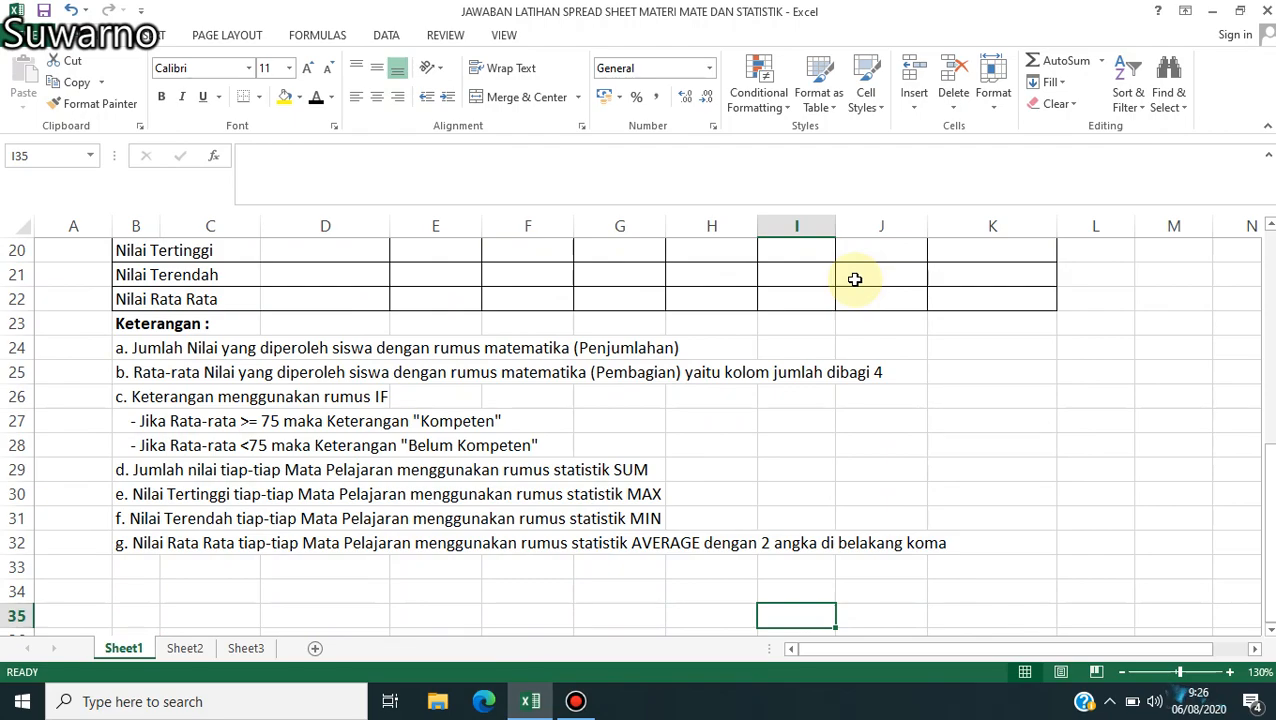
key("Up")
key("Up")
key("Up")
key("Up")
key("Up")
key("Up")
key("Up")
key("Up")
key("Up")
key("Up")
key("Up")
key("Up")
key("Up")
key("Up")
key("Up")
key("Up")
key("Up")
key("Up")
key("Up")
key("Up")
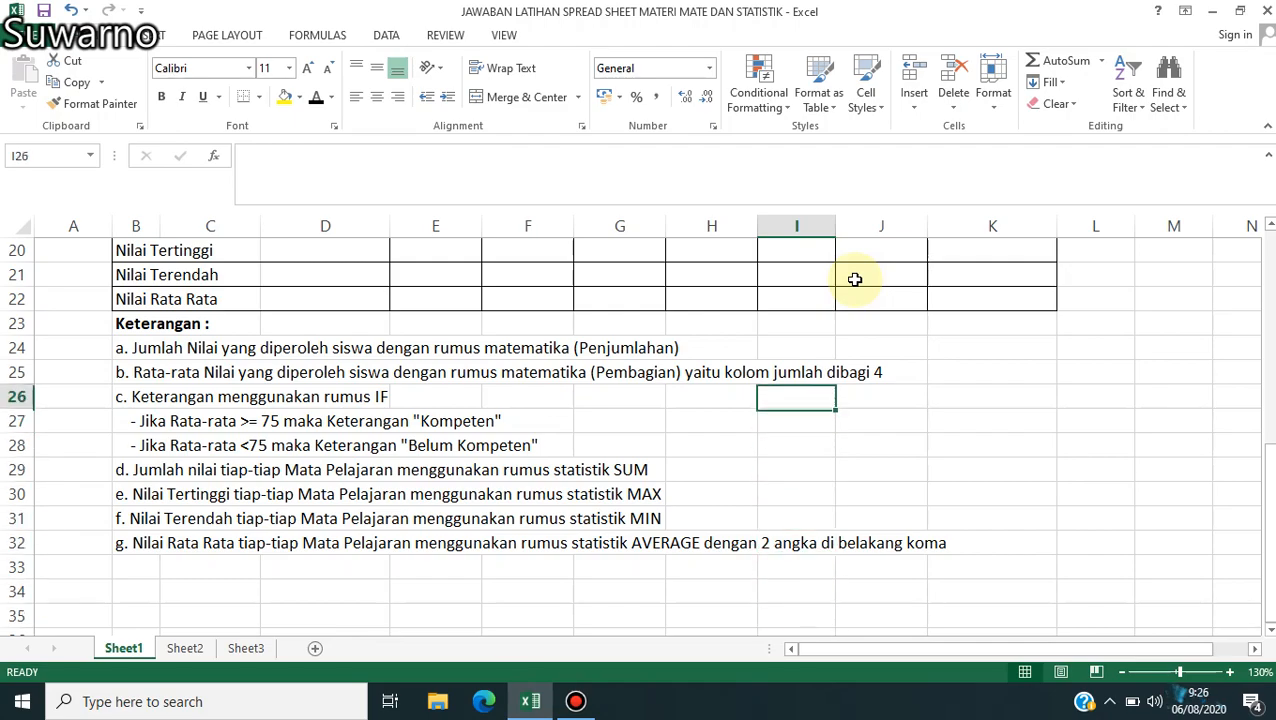
key("Up")
key("Up")
key("Up")
key("Up")
key("Up")
key("Up")
key("Up")
- Enter the formula =I9/4 in cell J9 to calculate the first student's Rata-Rata
key("Down")
key("Down")
key("Down")
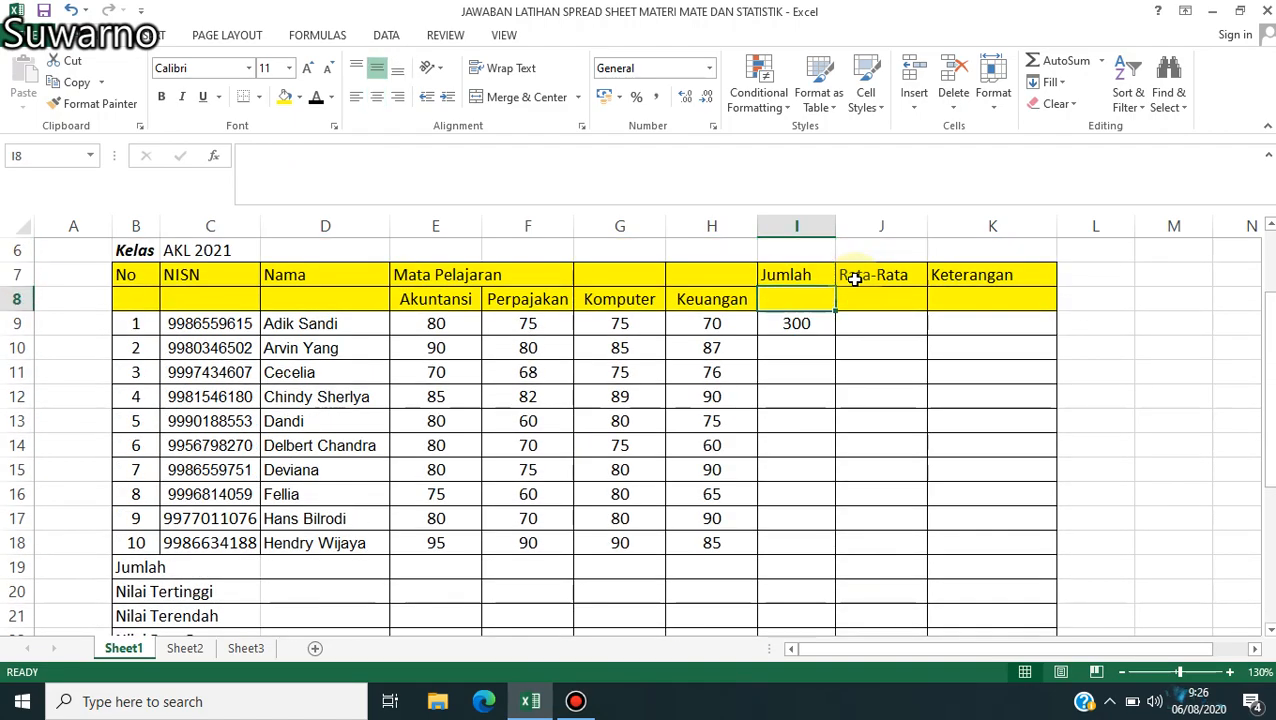
key("Right")
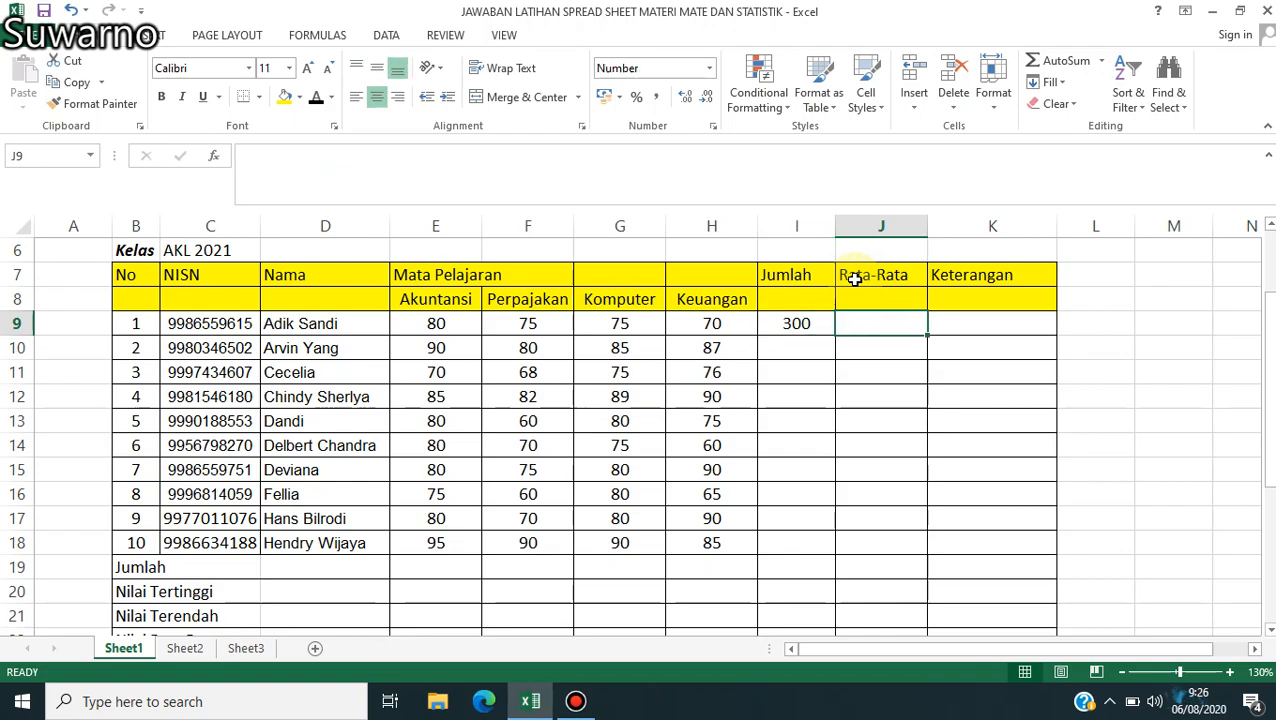
type("=")
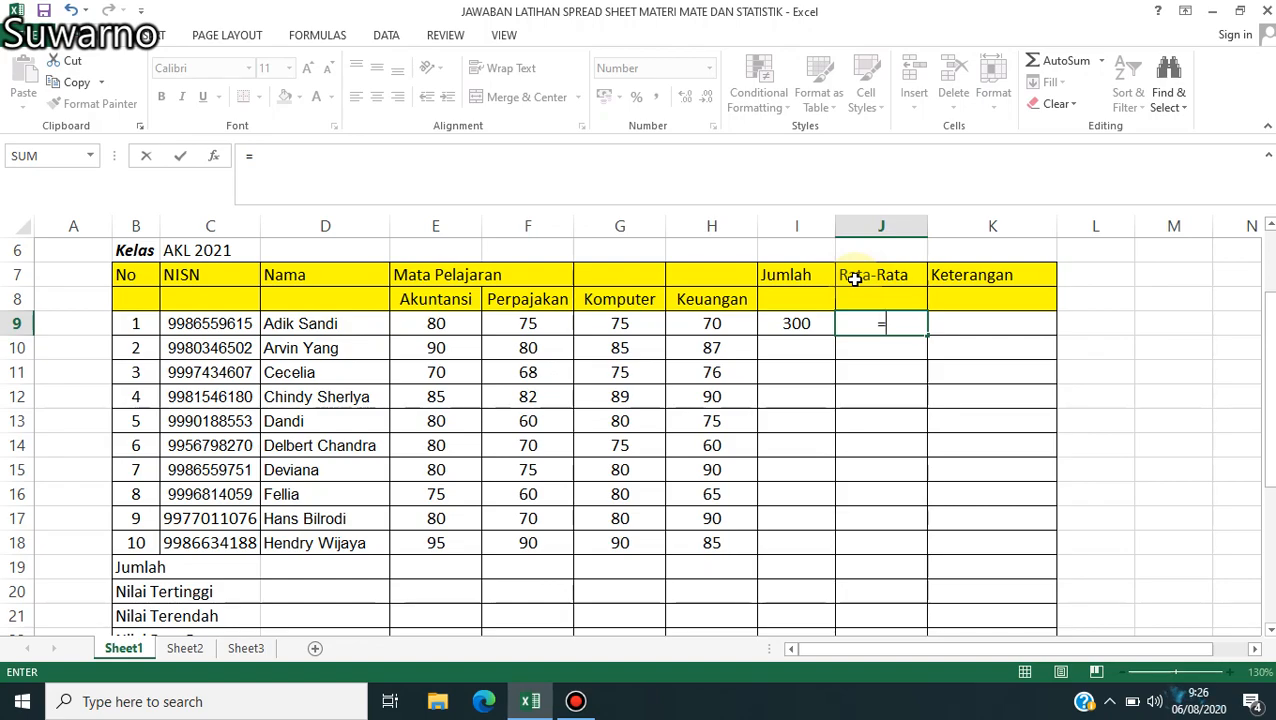
key("Left")
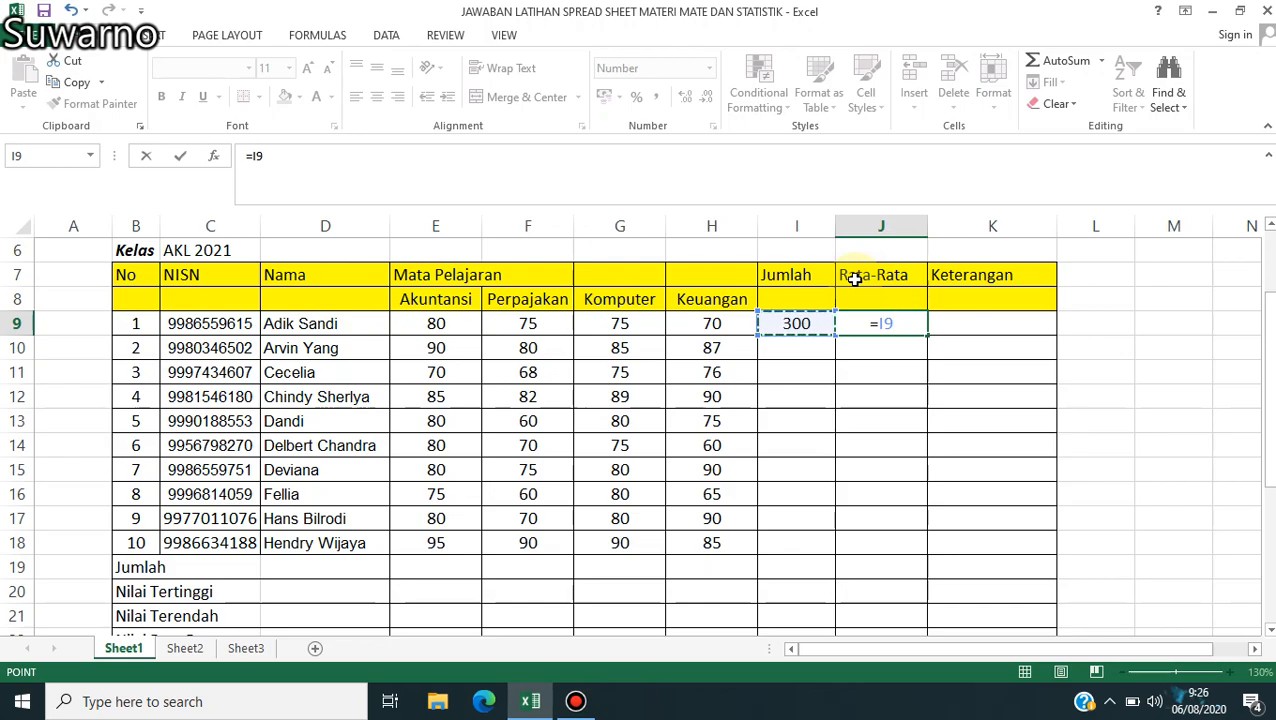
type("/4")
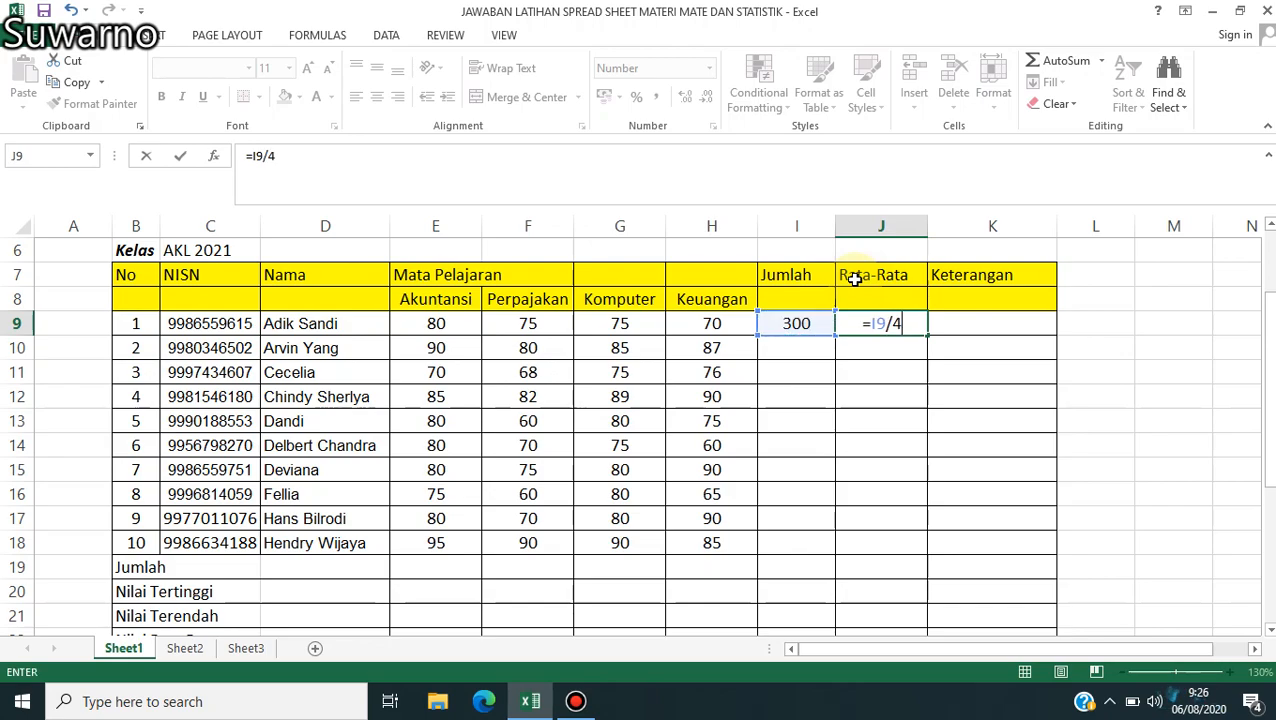
key("Return")
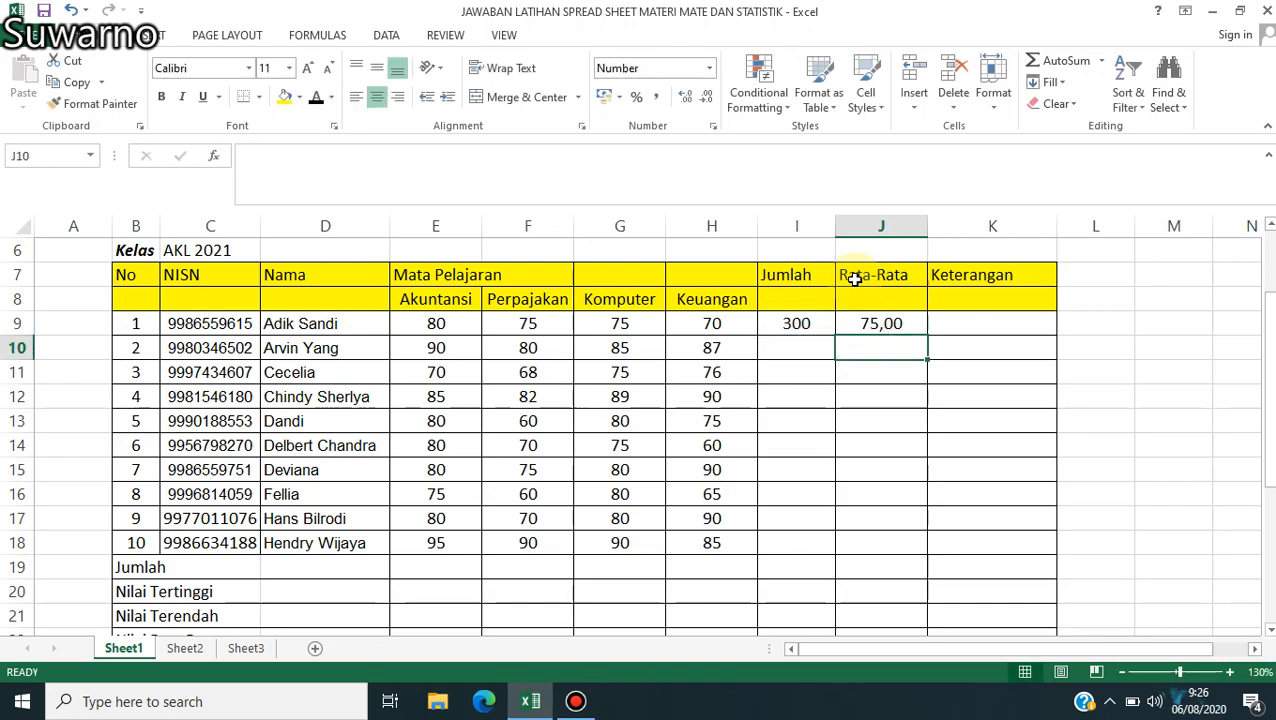
- Read the Keterangan instructions below the table for the IF conditions required in the Keterangan column
key("Down")
key("Down")
key("Down")
key("Down")
key("Down")
key("Down")
key("Down")
key("Down")
key("Down")
key("Down")
key("Down")
key("Down")
key("Down")
key("Down")
key("Down")
key("Down")
key("Down")
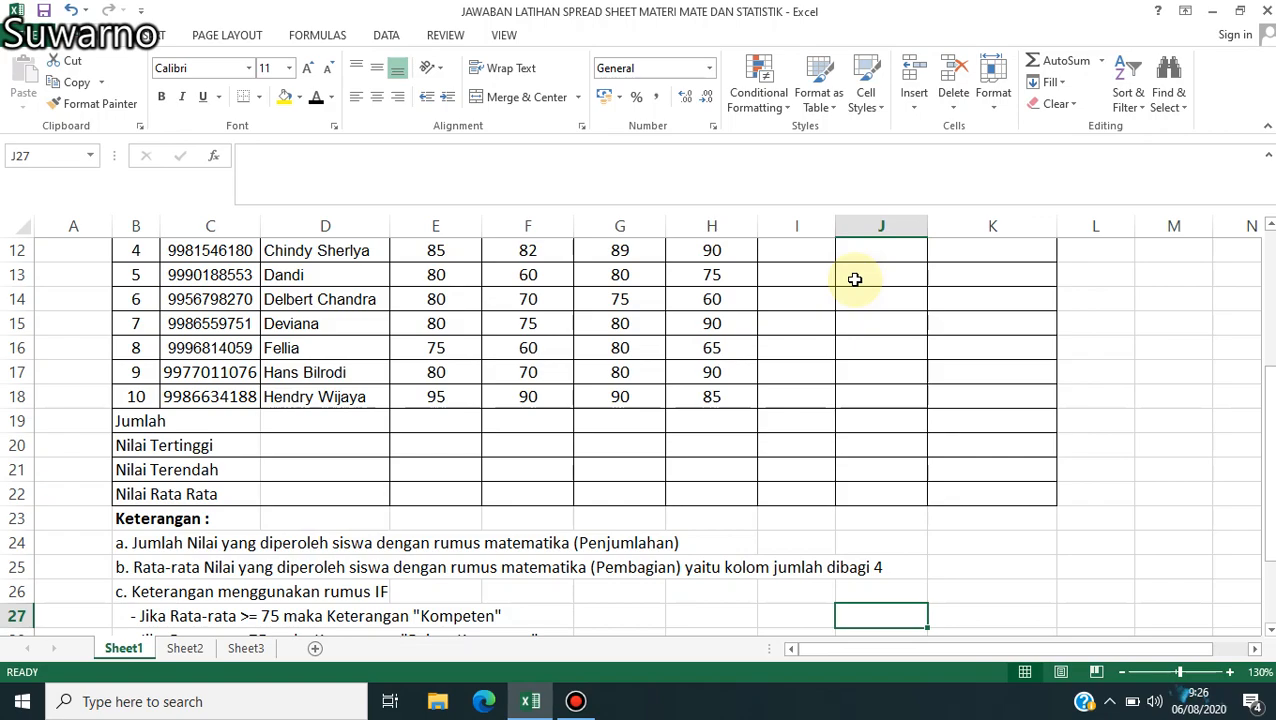
key("Down")
key("Down")
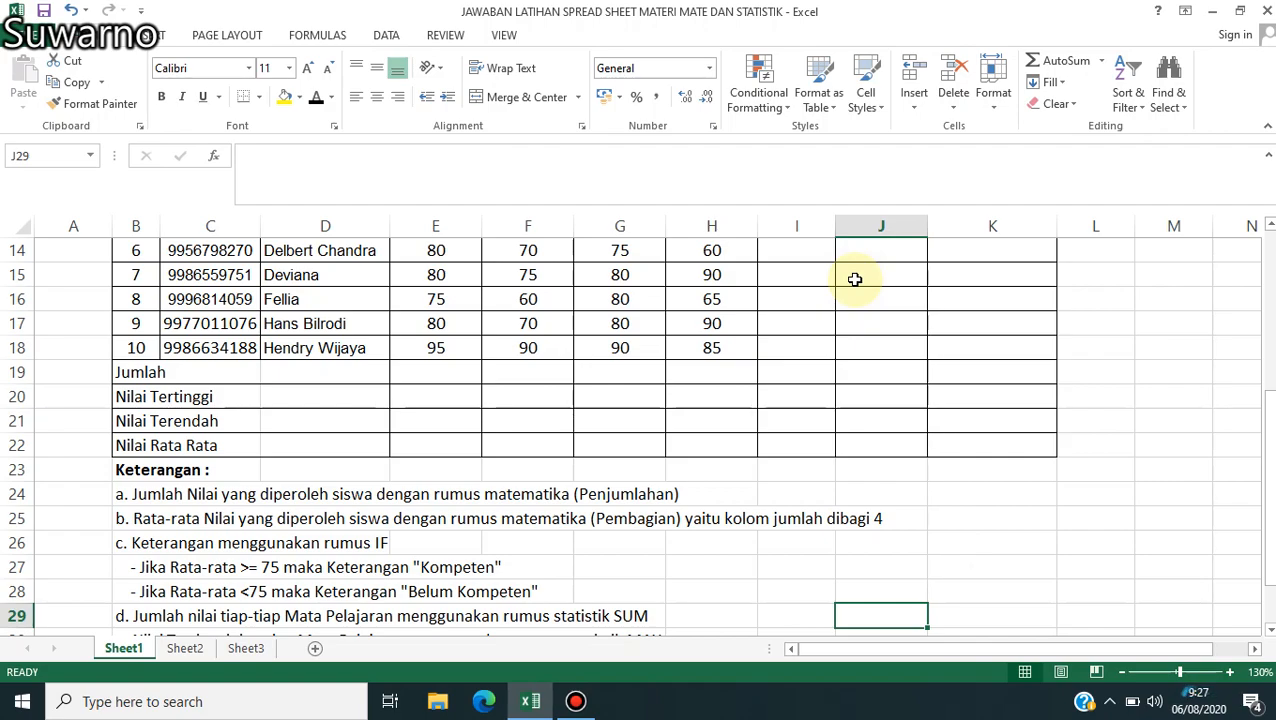
- Enter the formula =IF(J9>=75;"Kompeten";"Belum Kompeten") in cell K9 for the first student's Keterangan
key("Up")
key("Up")
key("Up")
key("Up")
key("Up")
key("Up")
key("Up")
key("Up")
key("Up")
key("Up")
key("Up")
key("Up")
key("Up")
key("Up")
key("Up")
key("Up")
key("Up")
key("Up")
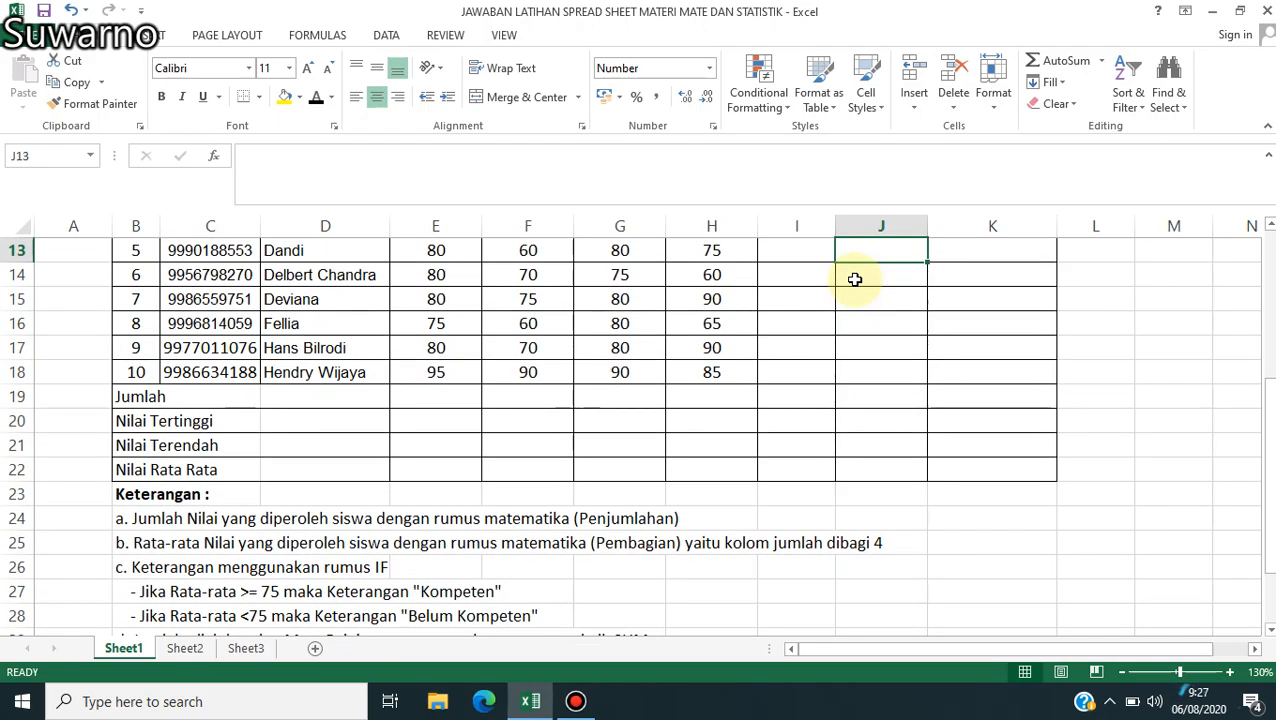
key("Up")
key("Up")
key("Right")
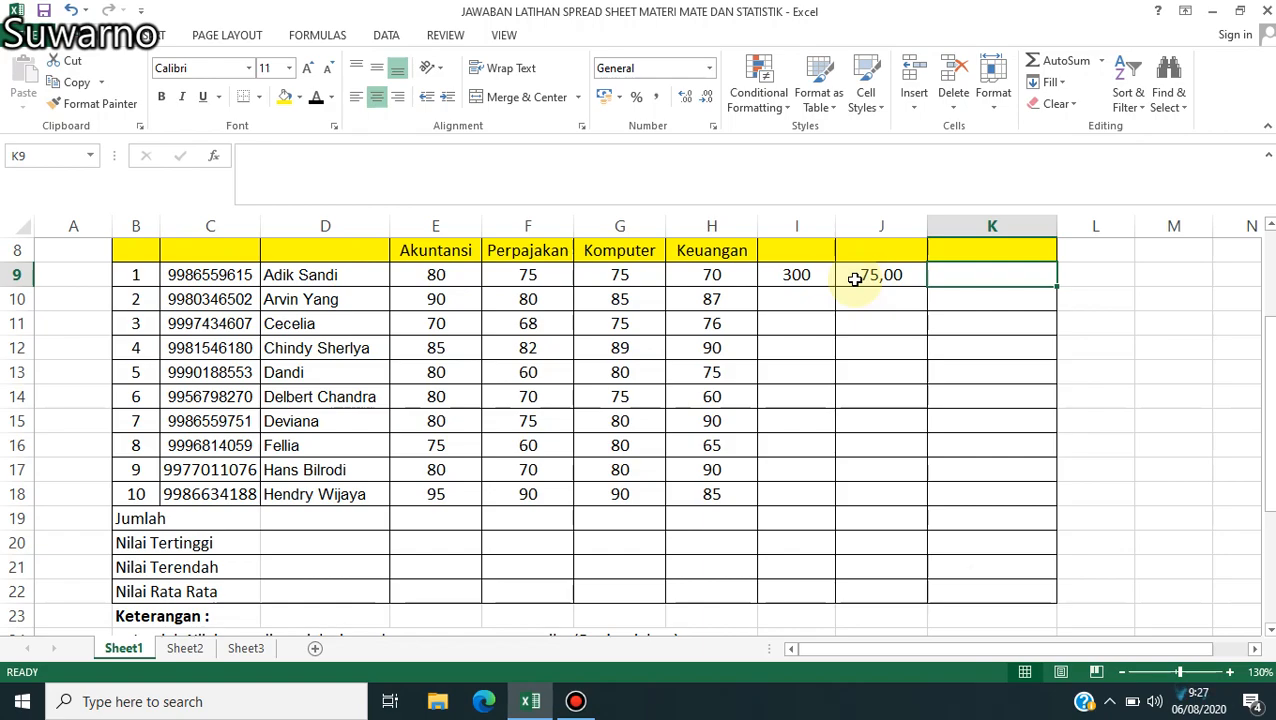
type("=if")
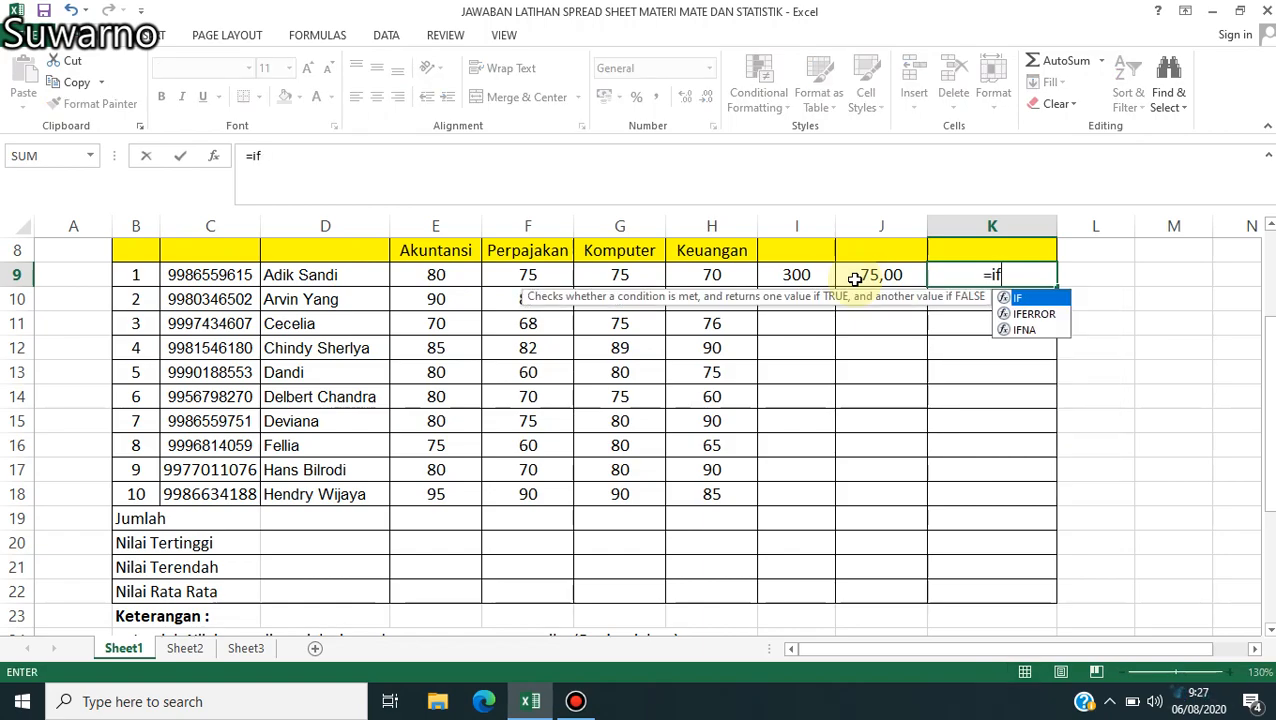
type("(")
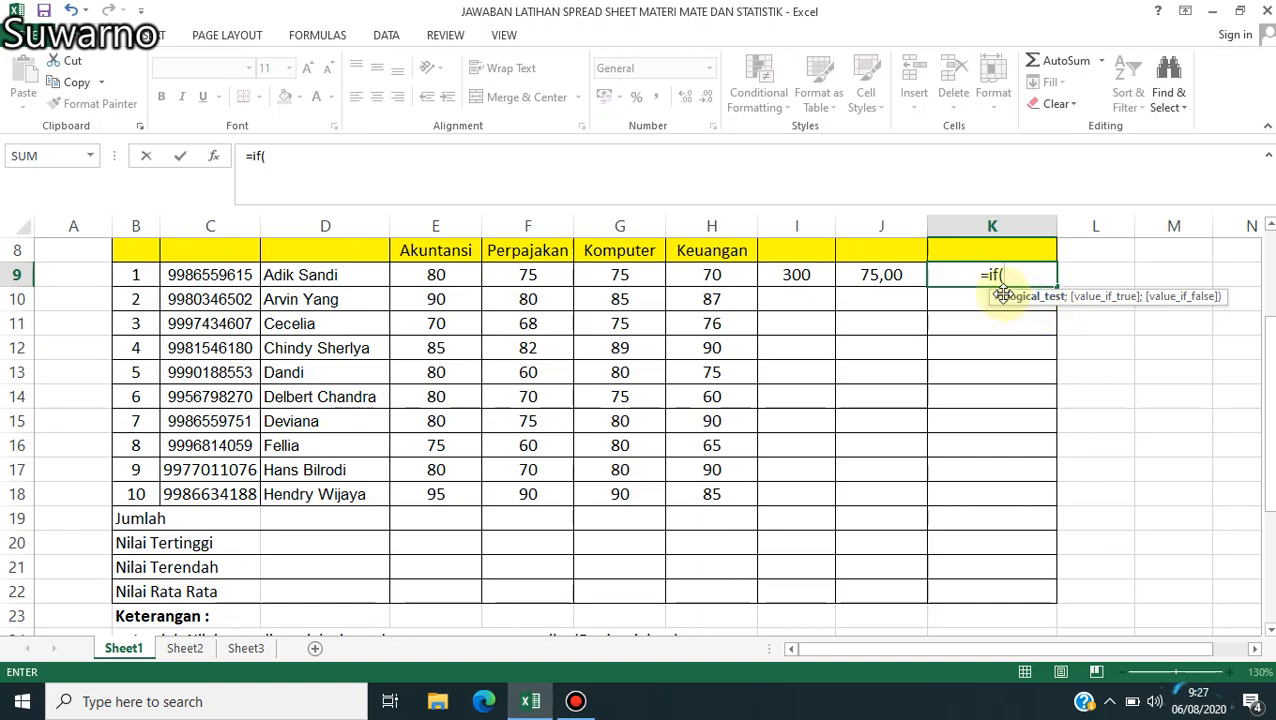
left_click(890, 273)
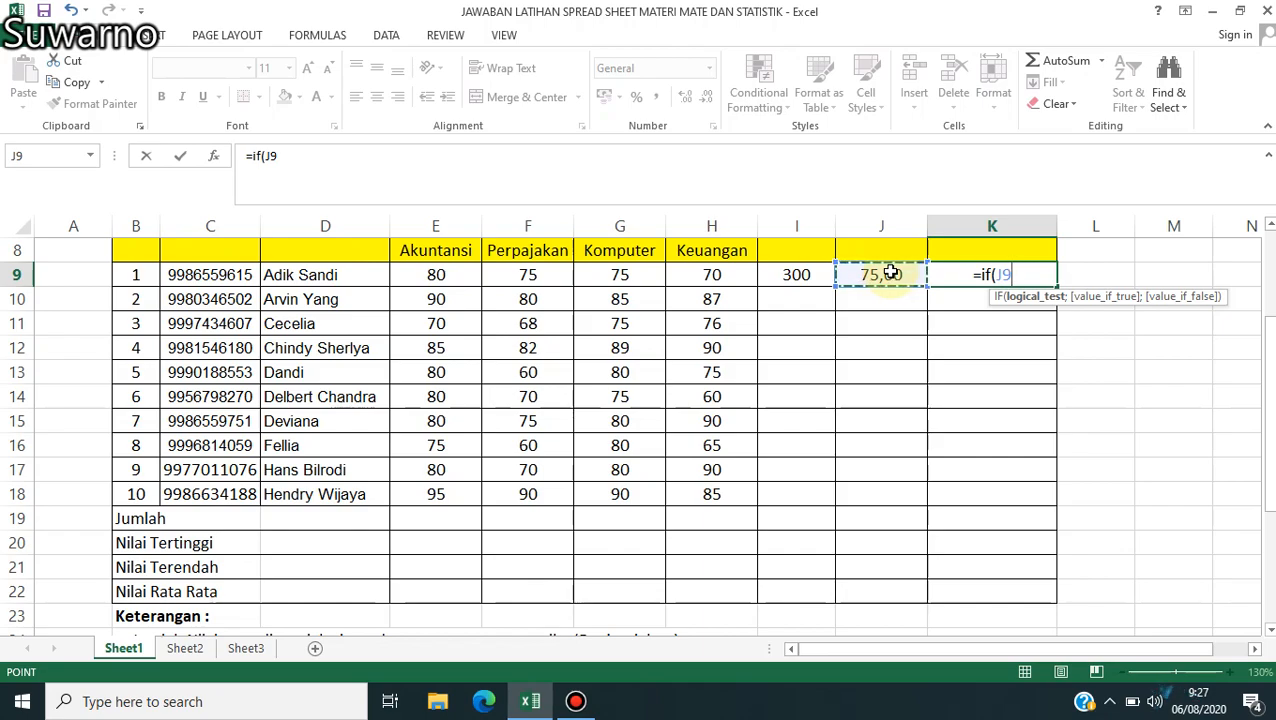
type(">")
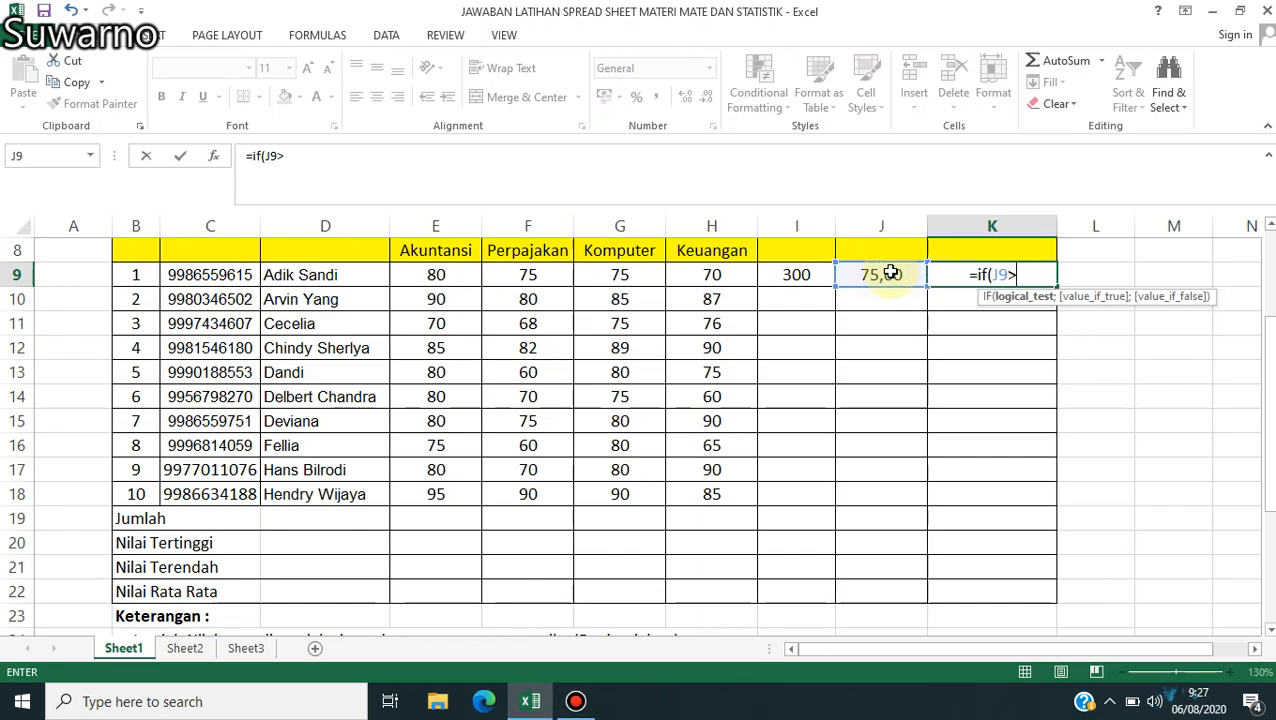
type("=")
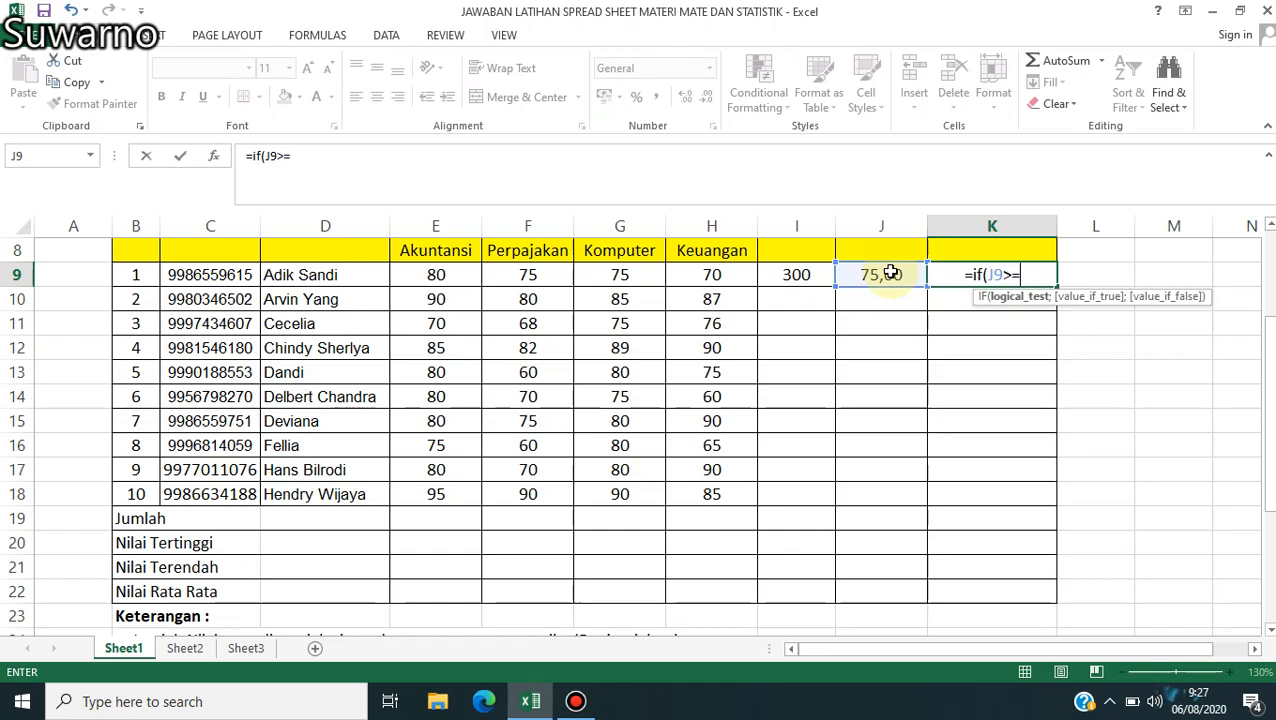
type("75")
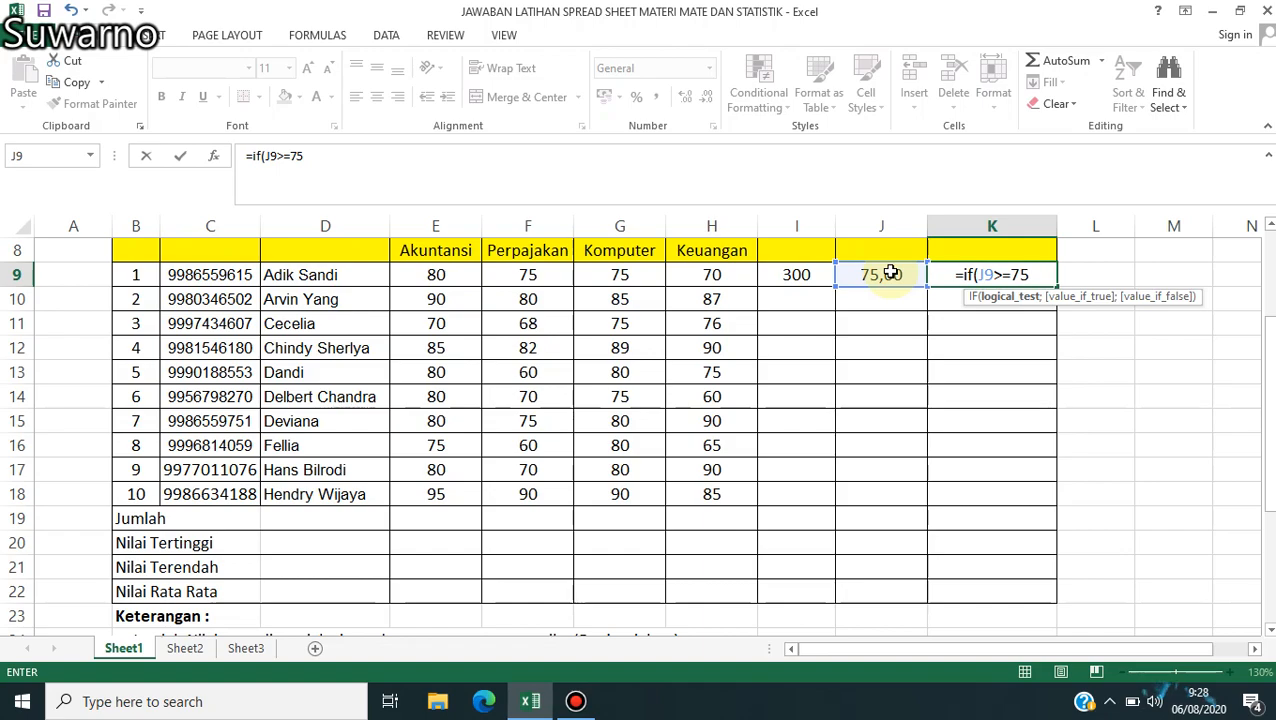
type(";")
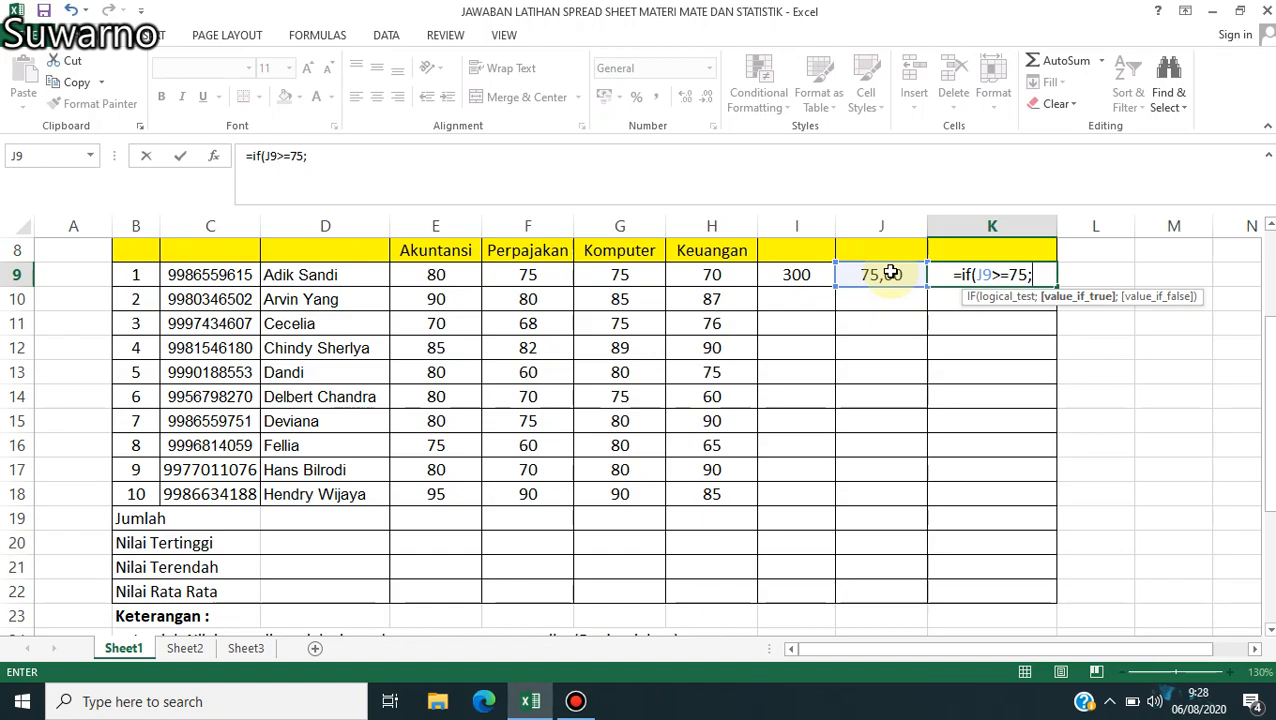
type("\"KO")
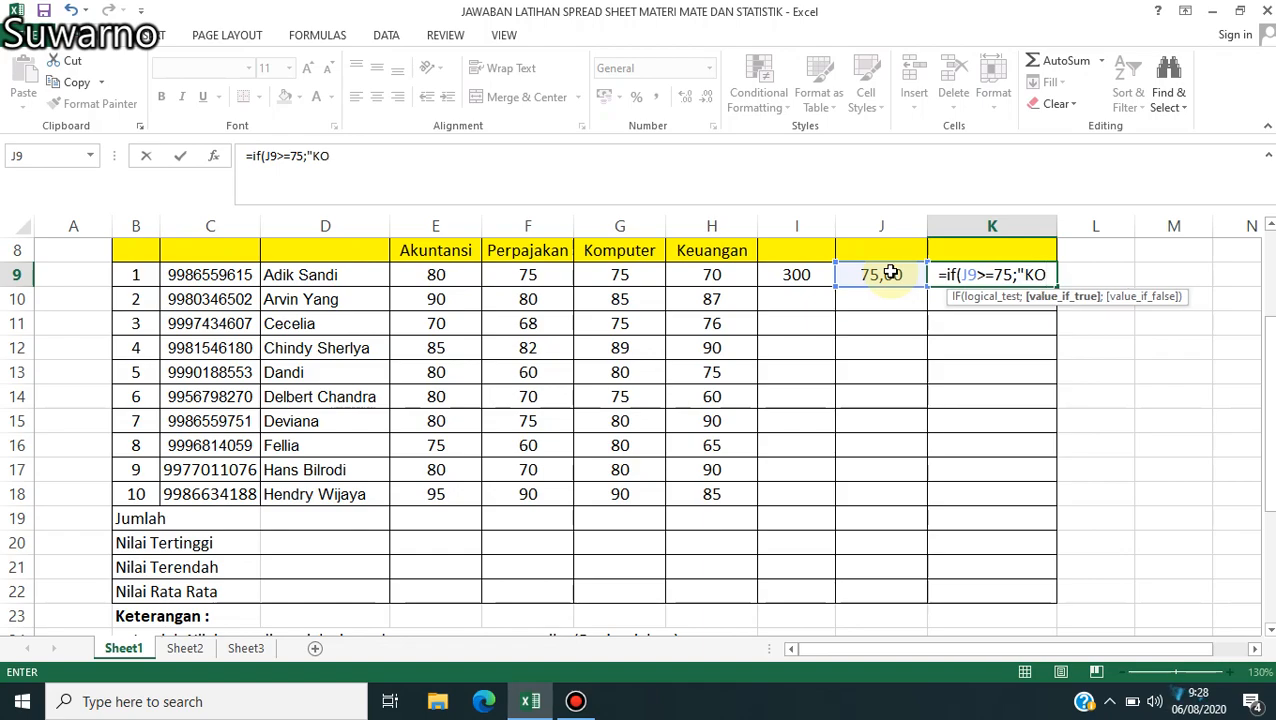
key("BackSpace")
type("ompeten\"")
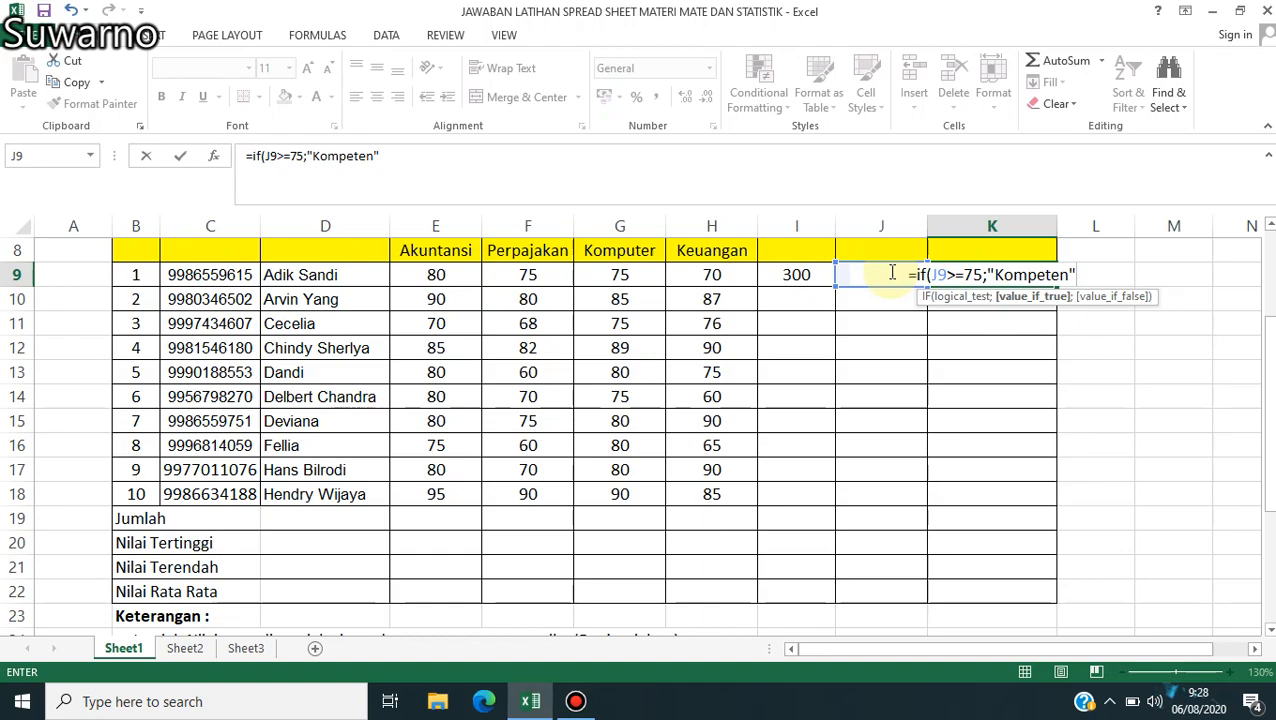
type(";\"Belum KOmpeten")
key("BackSpace")
key("BackSpace")
key("BackSpace")
key("BackSpace")
key("BackSpace")
key("BackSpace")
key("BackSpace")
type("ompeten")
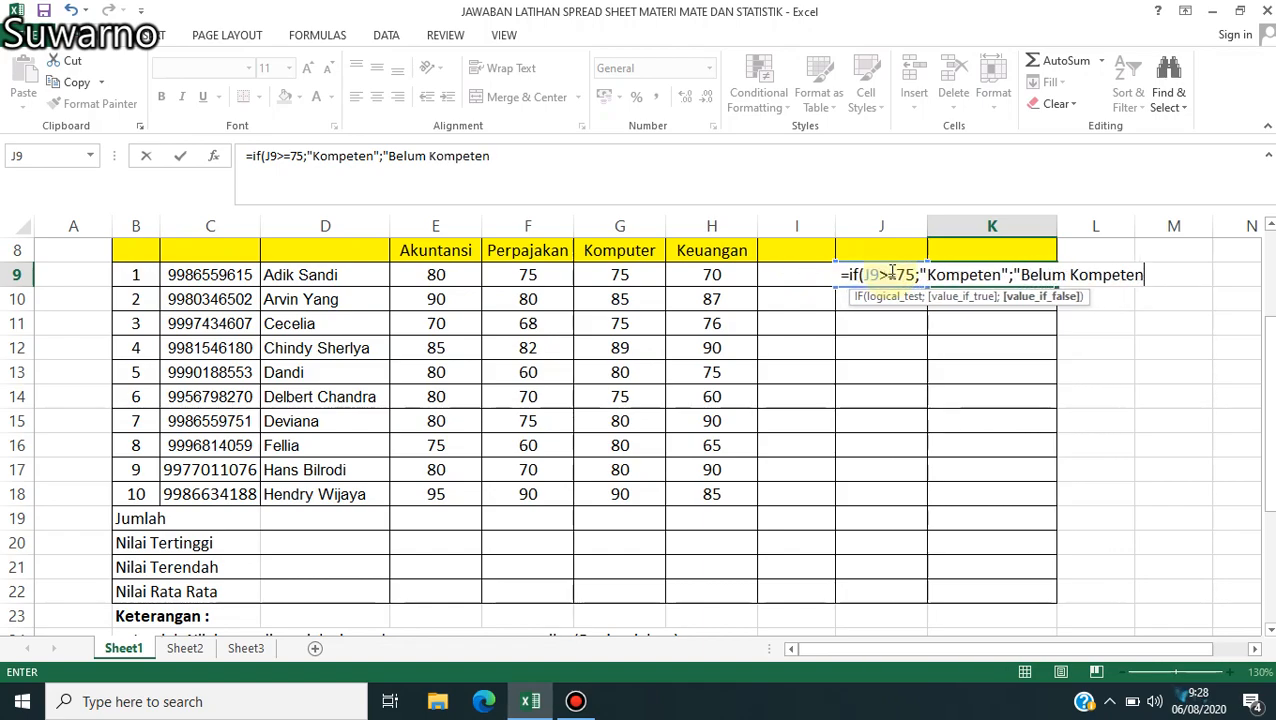
type("\"")
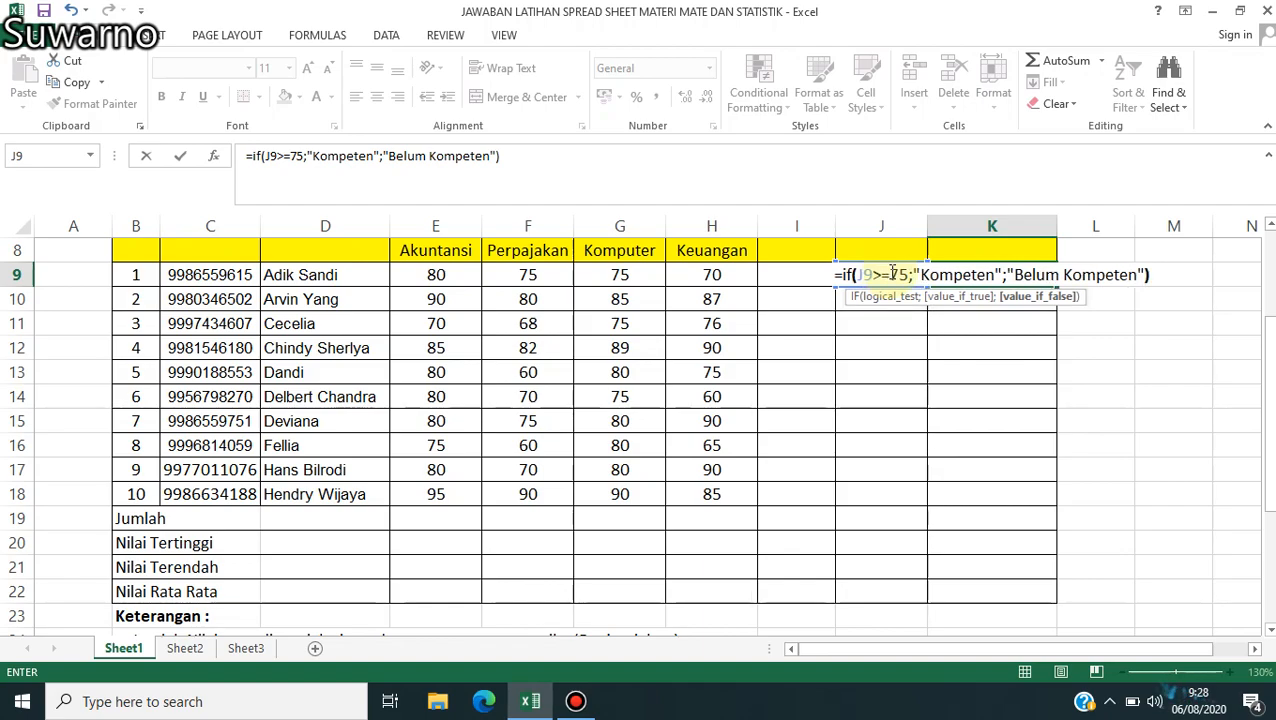
type(")")
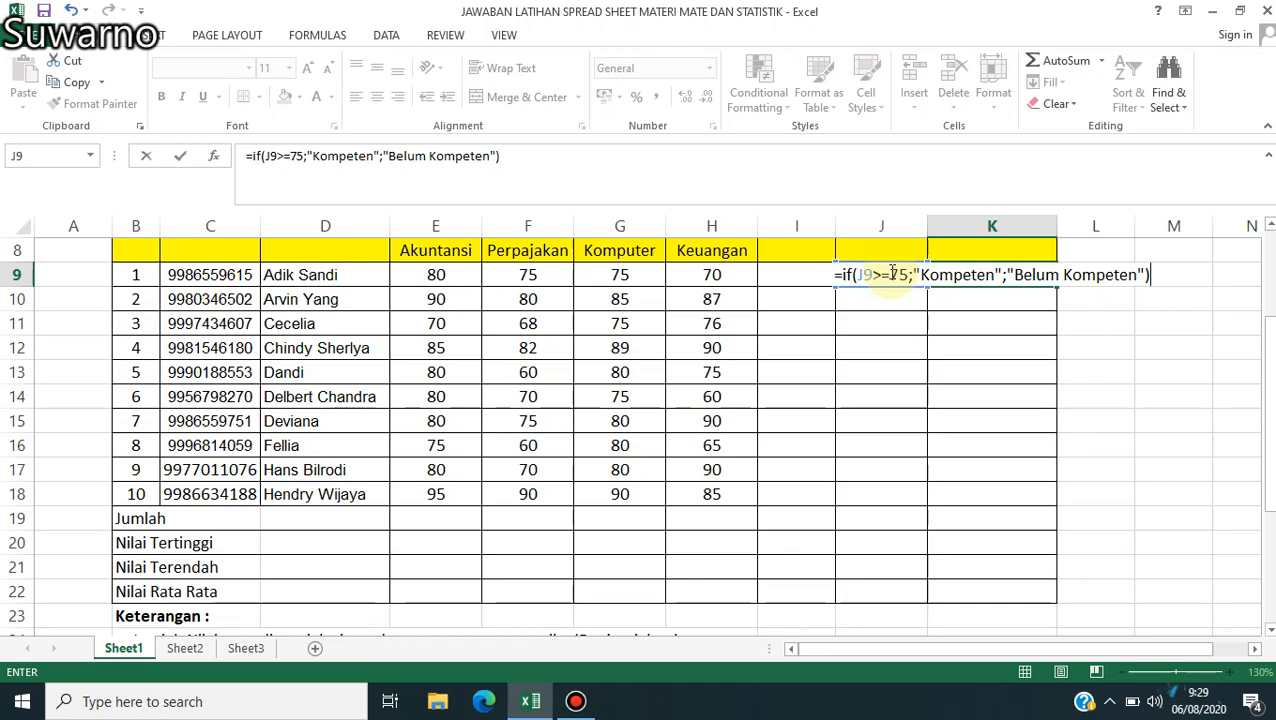
key("Return")
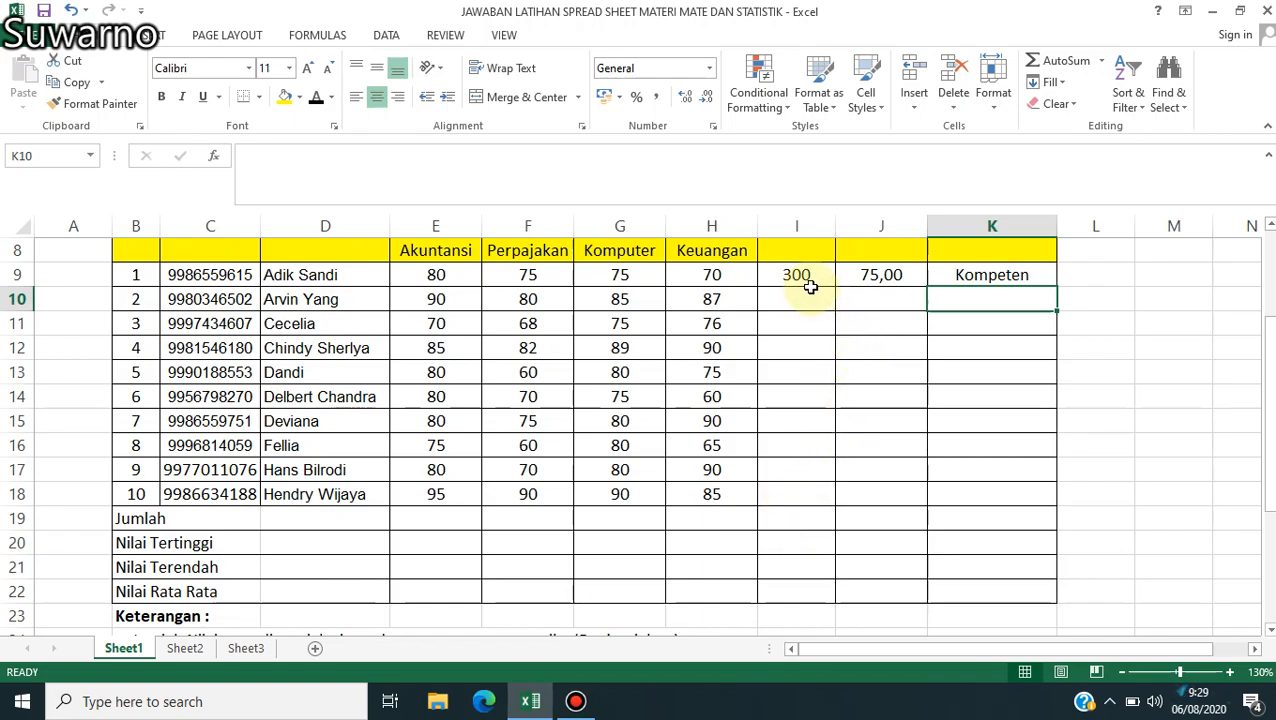
- Fill the Jumlah, Rata-Rata and Keterangan formulas from I9:K9 down through row 18 for all students
left_click_drag(800, 277, 977, 281)
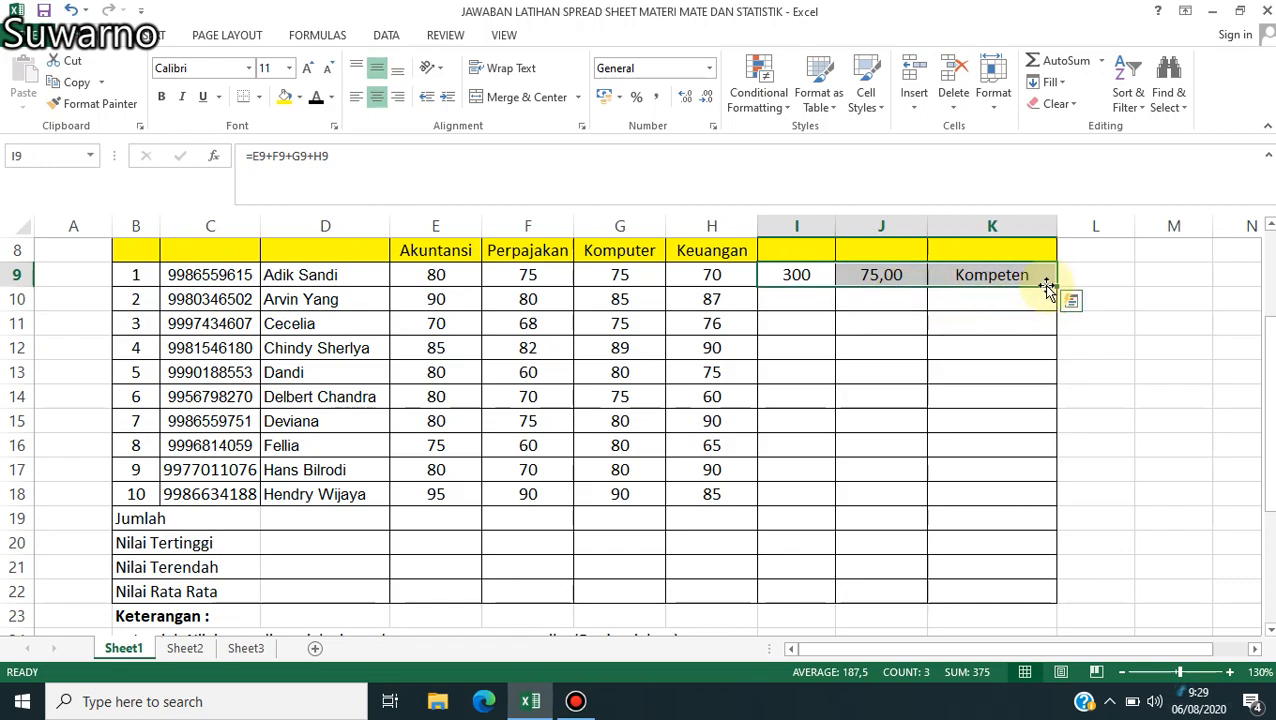
left_click_drag(795, 277, 977, 288)
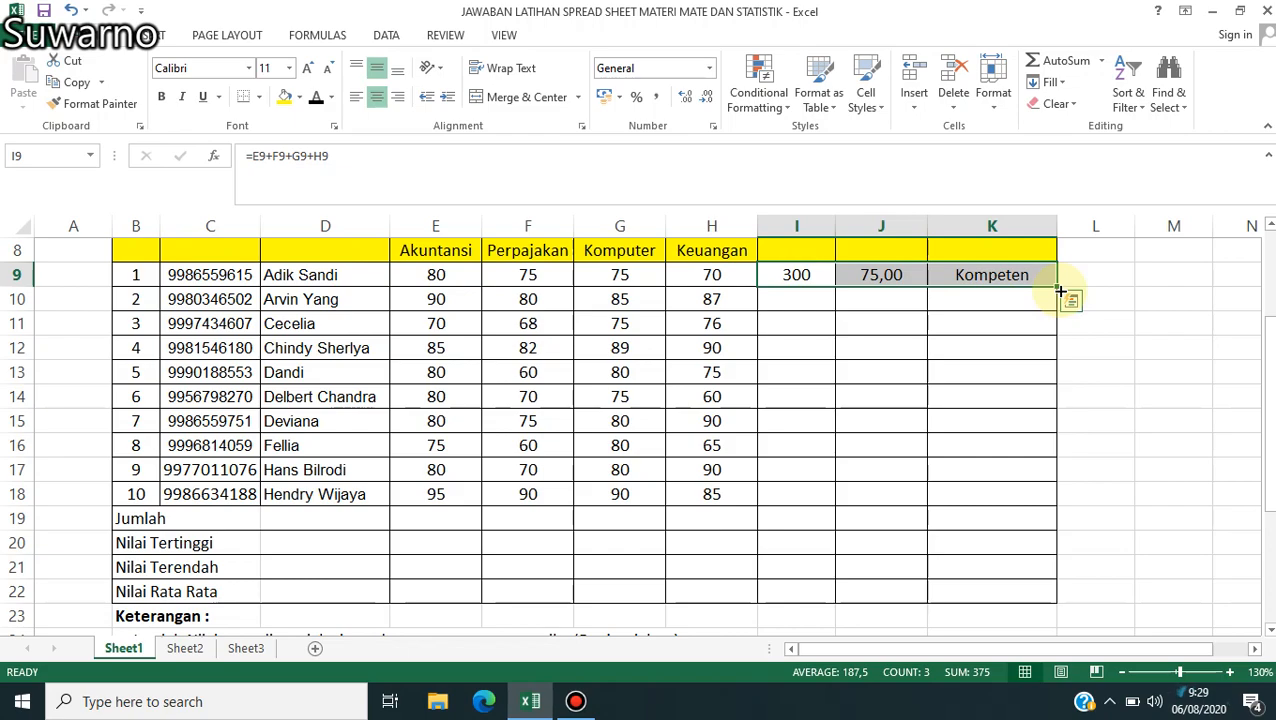
left_click_drag(1059, 289, 1051, 512)
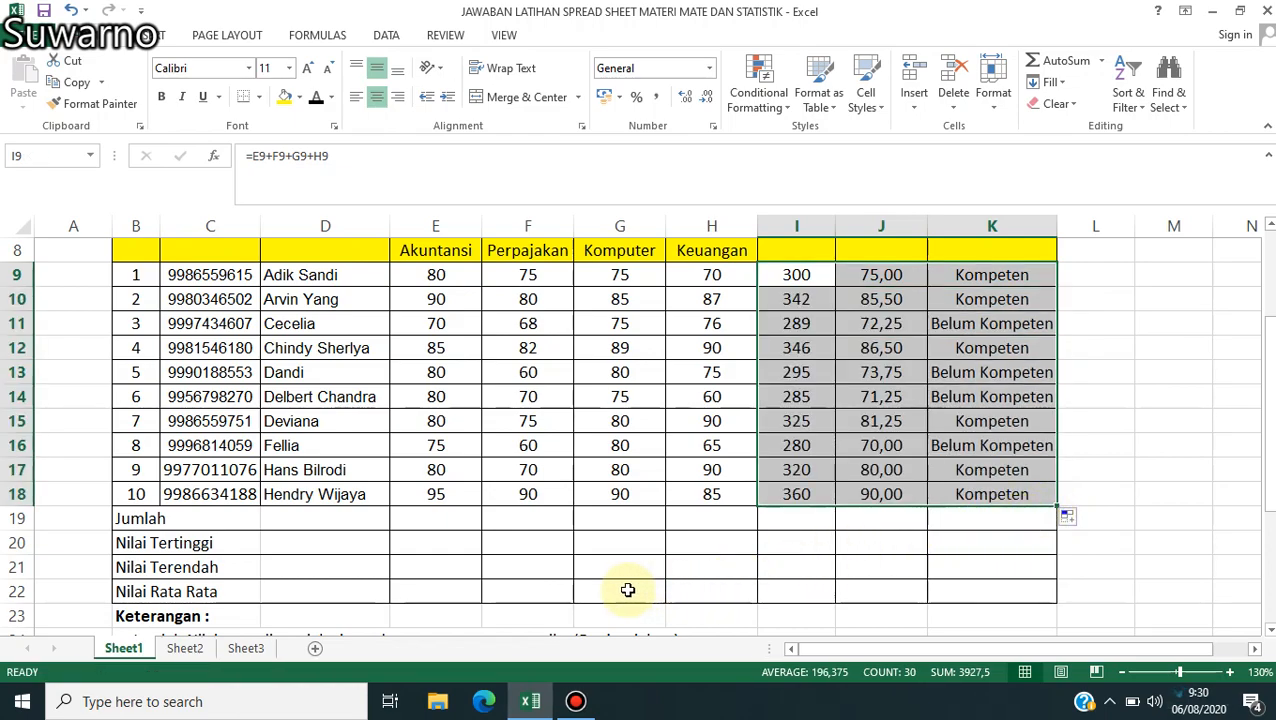
- Read the instructions below the table for the statistical formulas required in the summary rows
key("Down")
key("Down")
key("Down")
key("Down")
key("Down")
key("Down")
key("Down")
key("Down")
key("Down")
key("Down")
key("Down")
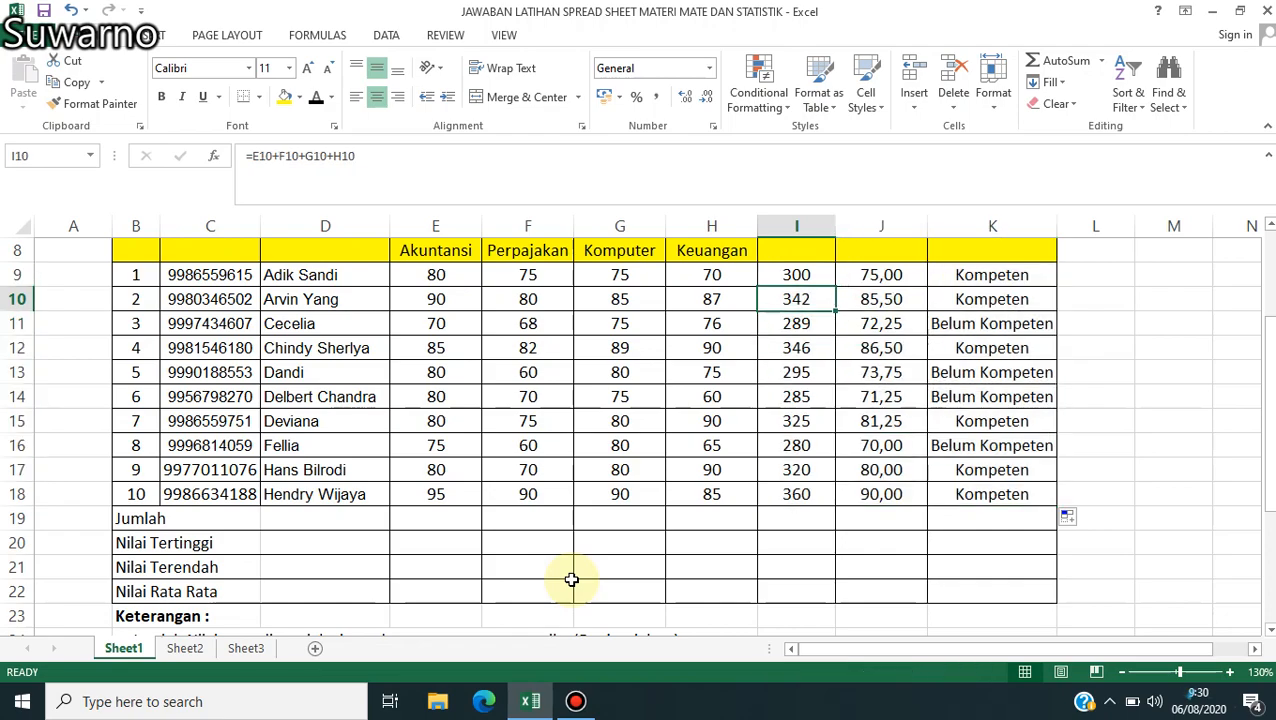
key("Down")
key("Down")
key("Down")
key("Down")
key("Down")
key("Down")
key("Down")
key("Down")
key("Down")
key("Down")
key("Down")
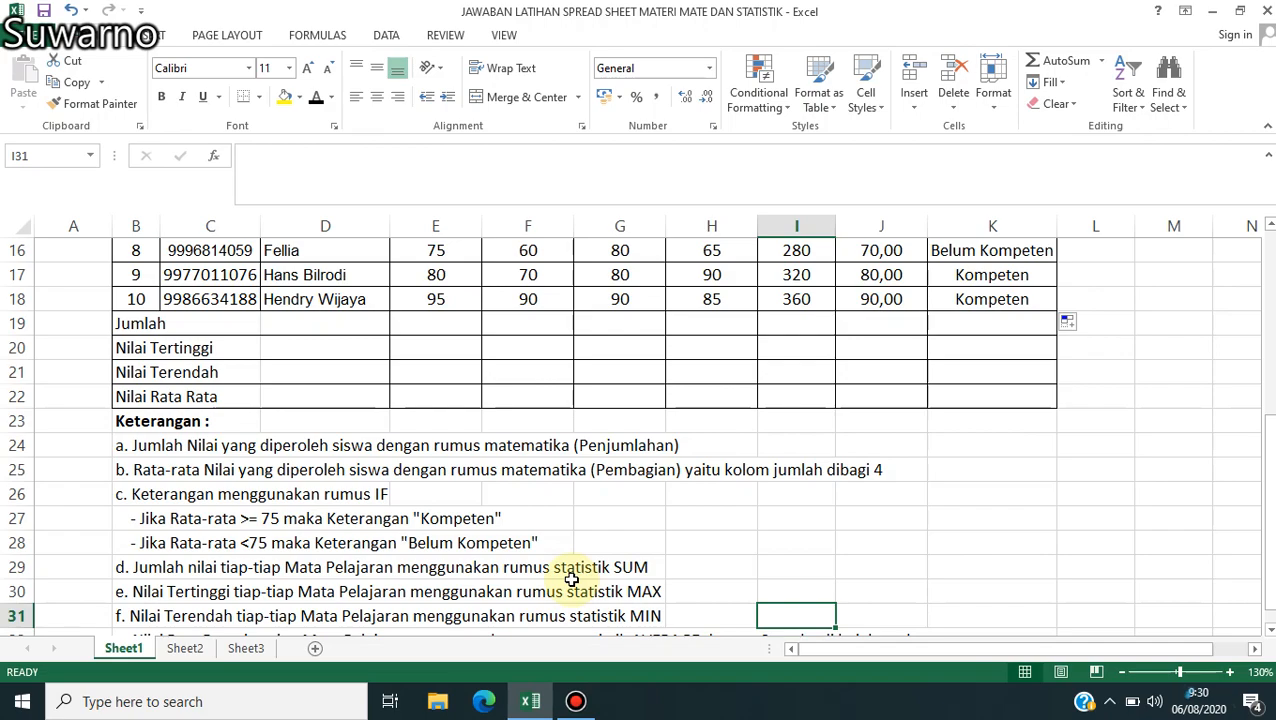
- Enter the formula =SUM(E9:E18) in cell E19 to total the Akuntansi scores
left_click(431, 323)
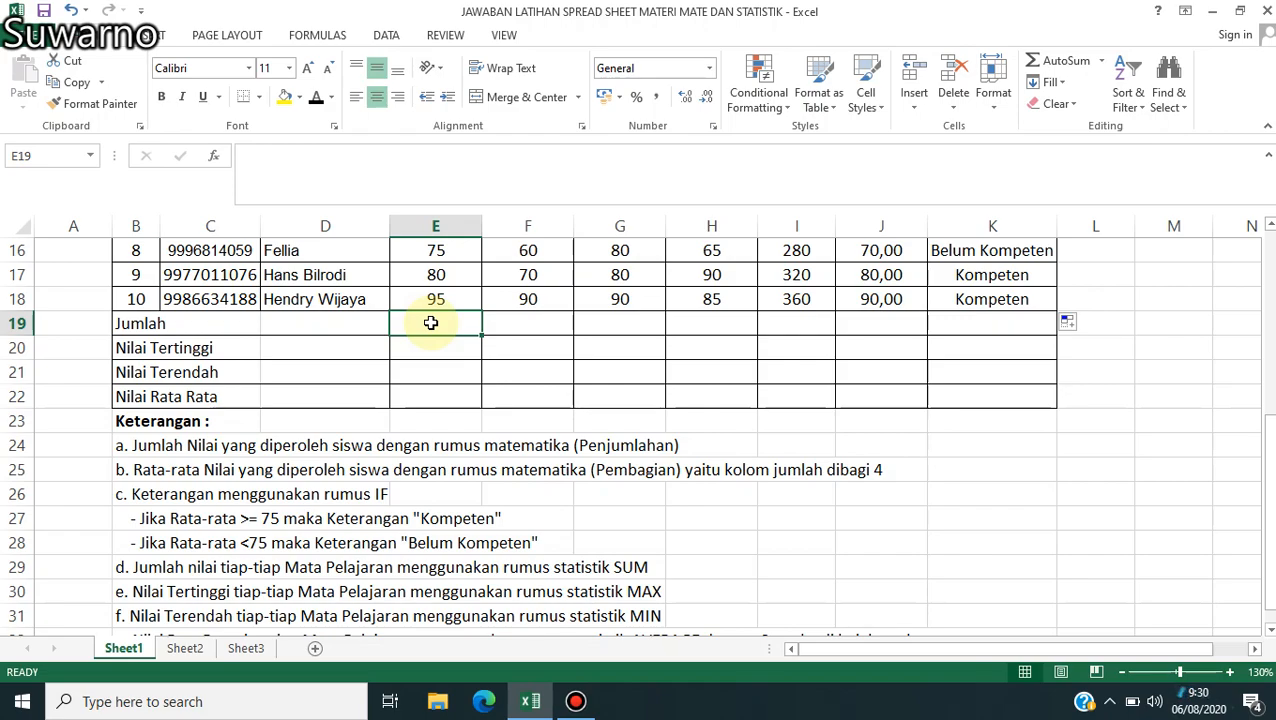
type("=sum")
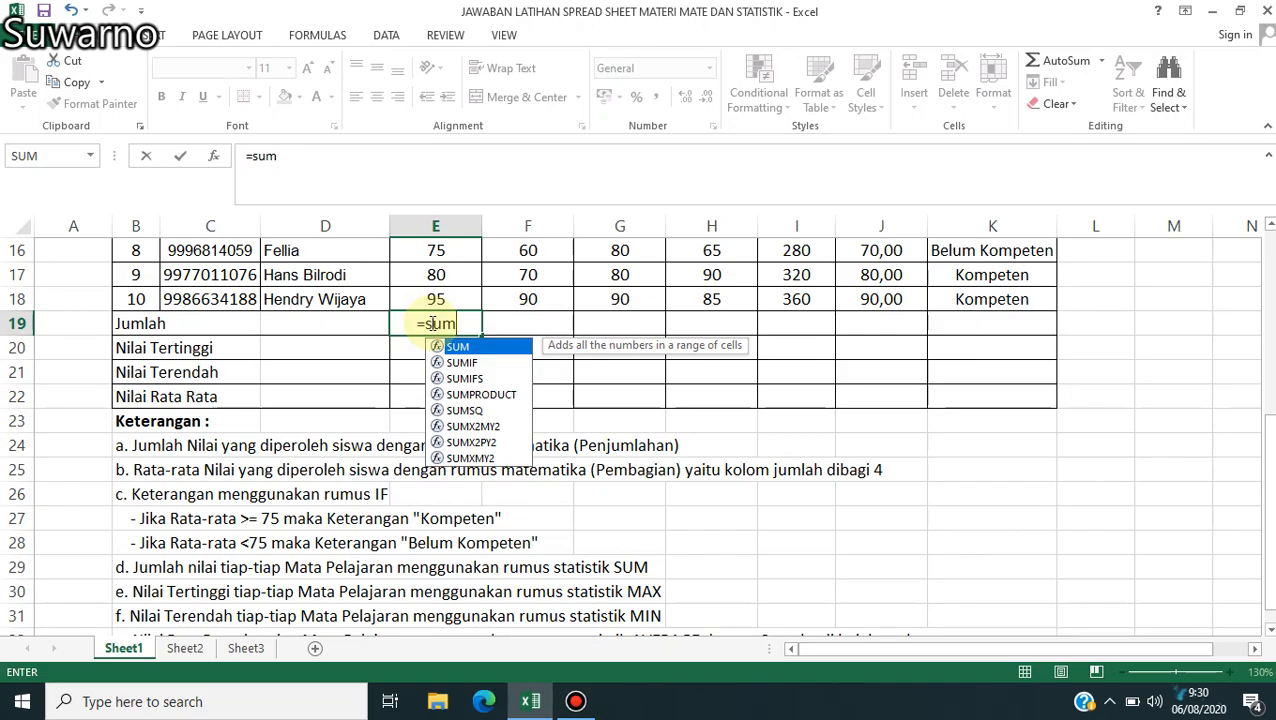
type("(")
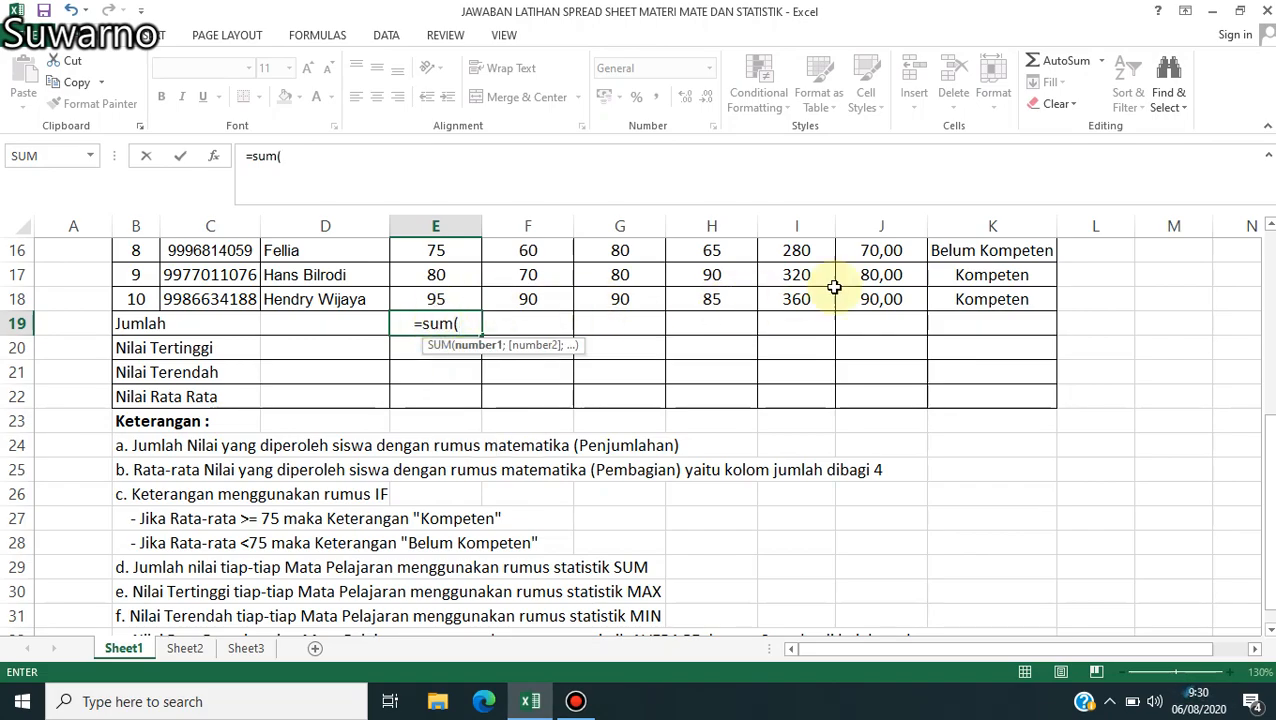
left_click_drag(1267, 420, 1268, 387)
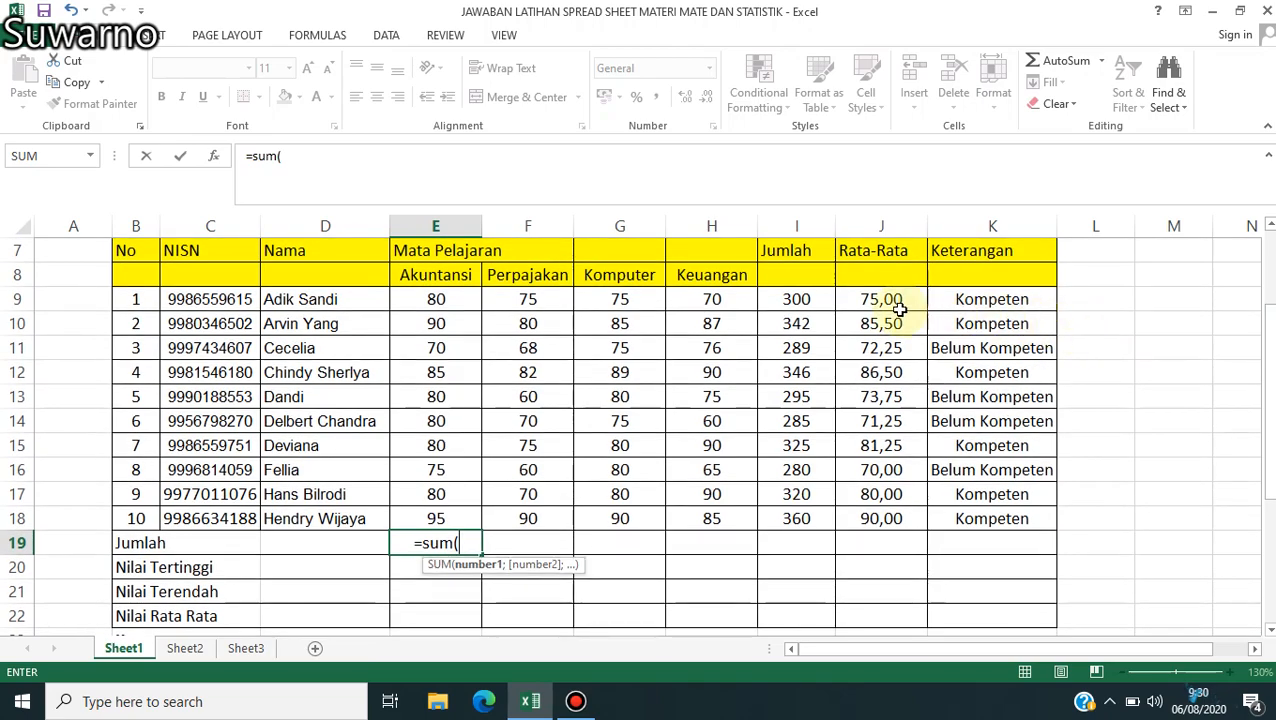
left_click(451, 301)
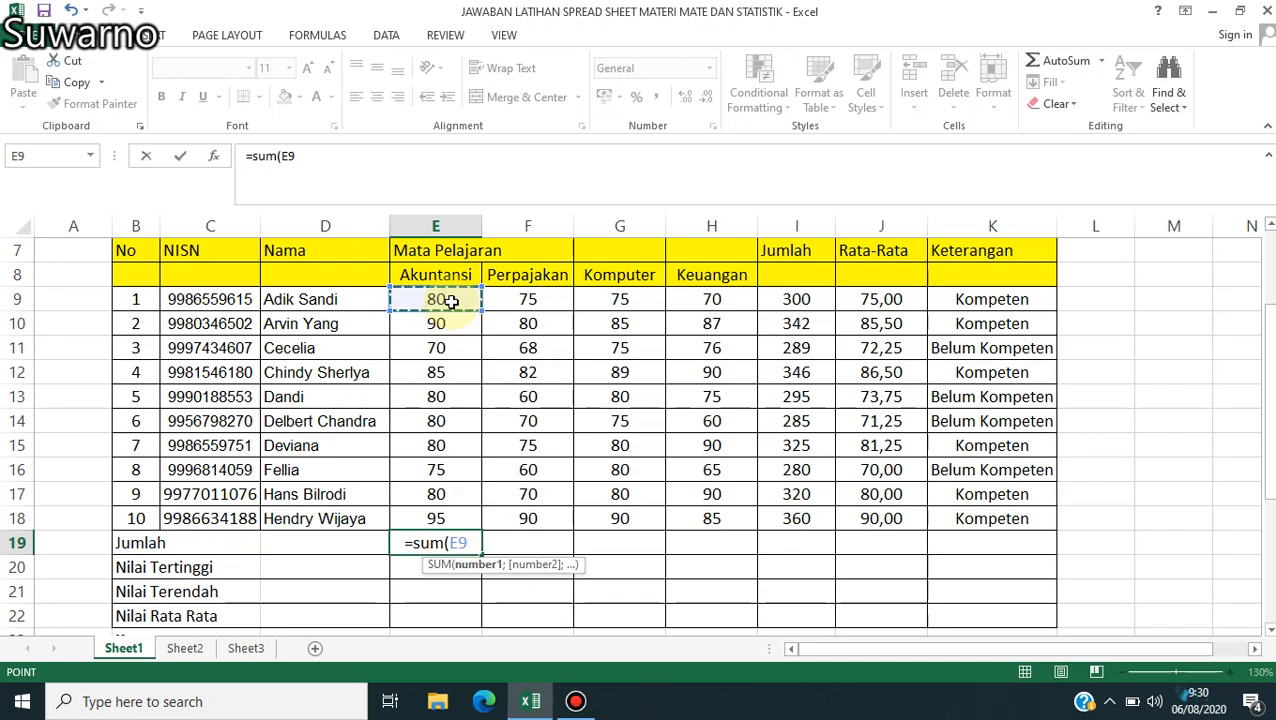
key("shift+Down")
key("shift+Down")
key("shift+Down")
key("shift+Down")
key("shift+Down")
key("shift+Down")
key("shift+Down")
key("shift+Down")
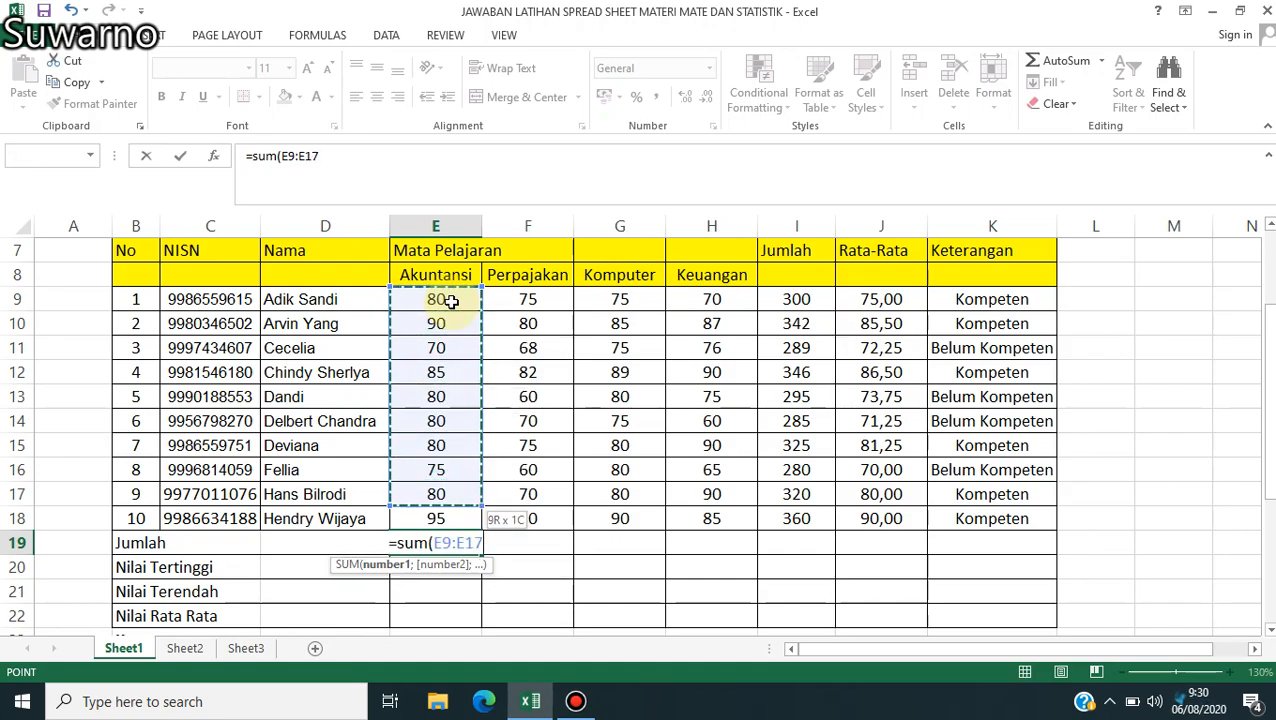
left_click_drag(470, 505, 470, 522)
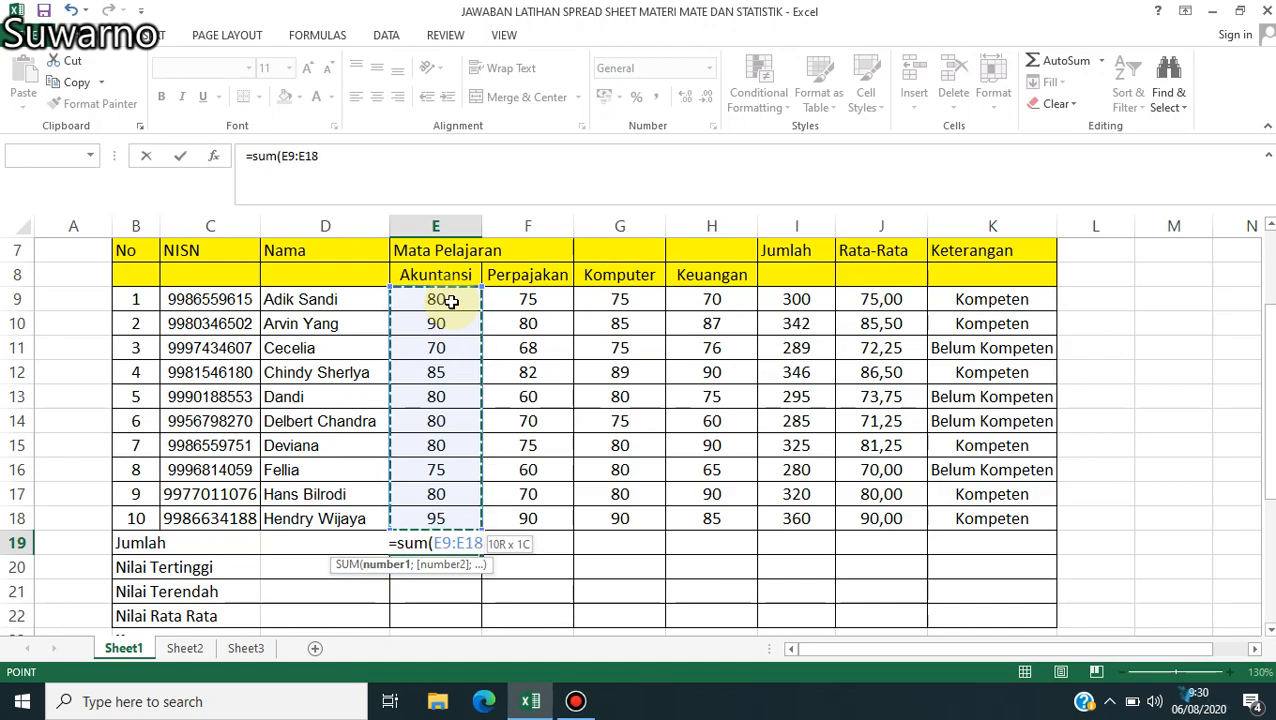
type(")")
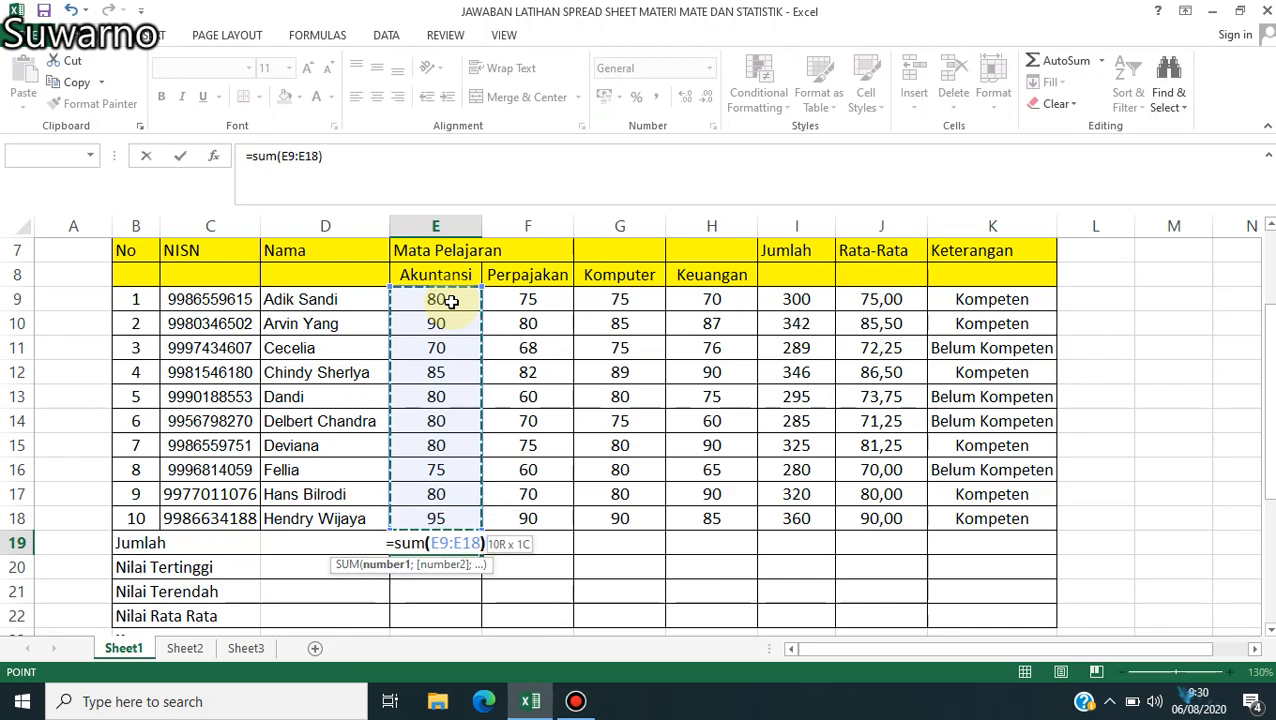
key("Return")
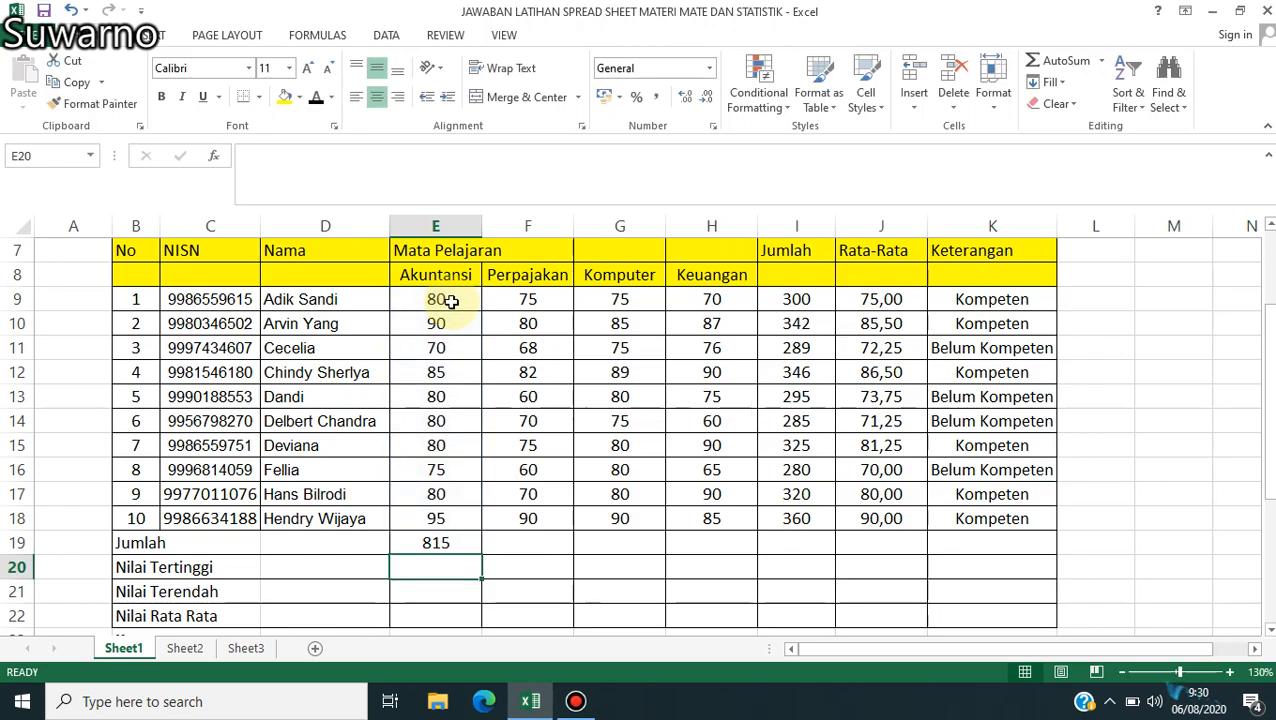
- Re-enter the formula =SUM(E9:E18) in the Jumlah cell E19 of the Akuntansi column
left_click(455, 537)
type("=")
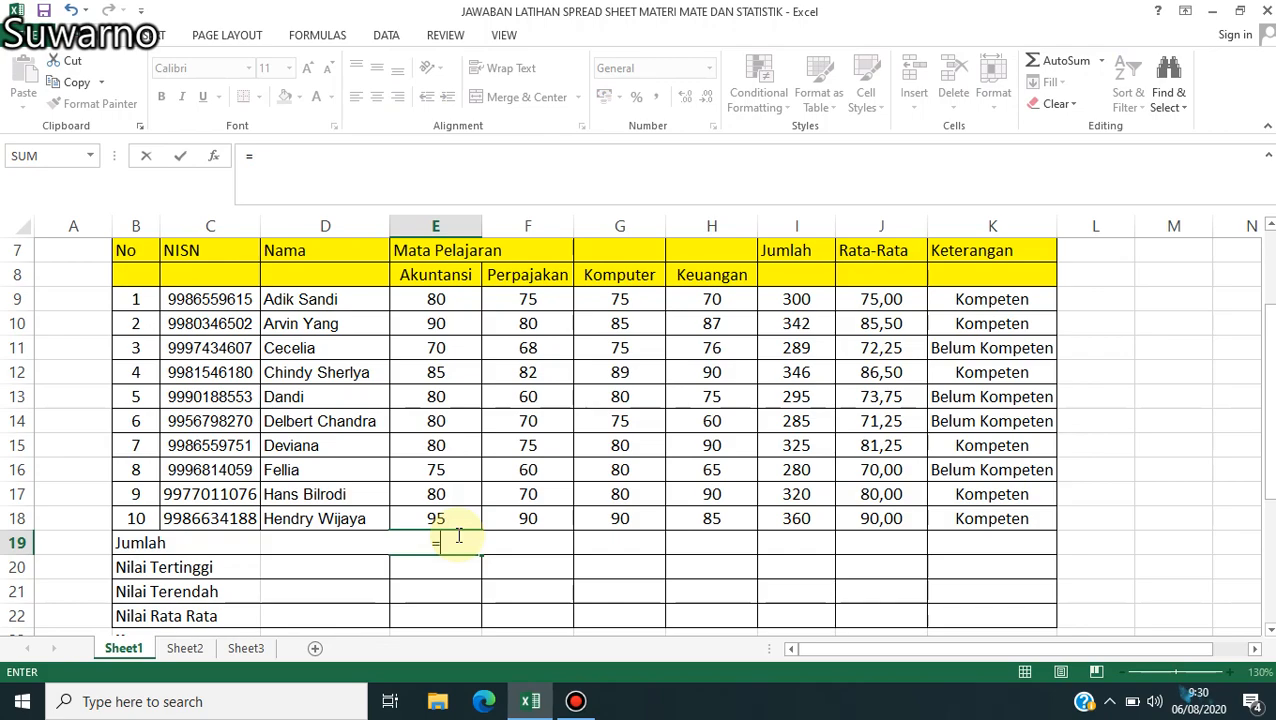
type("sum")
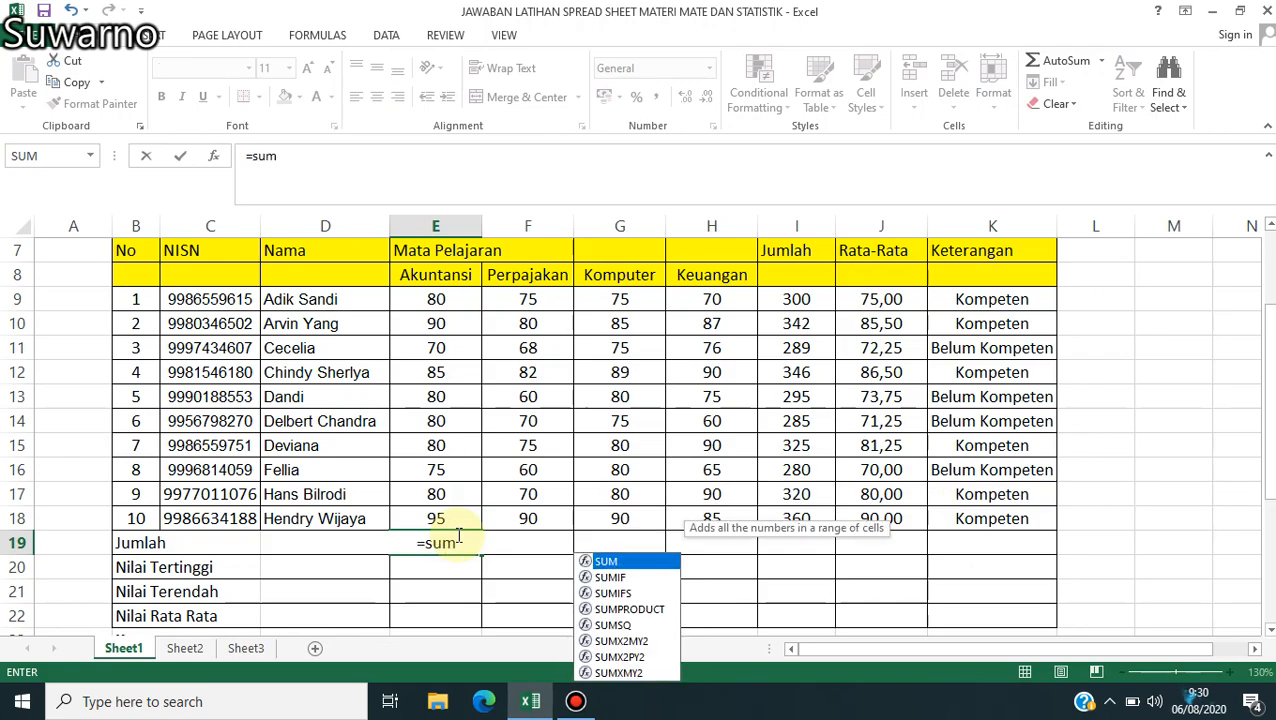
type("(")
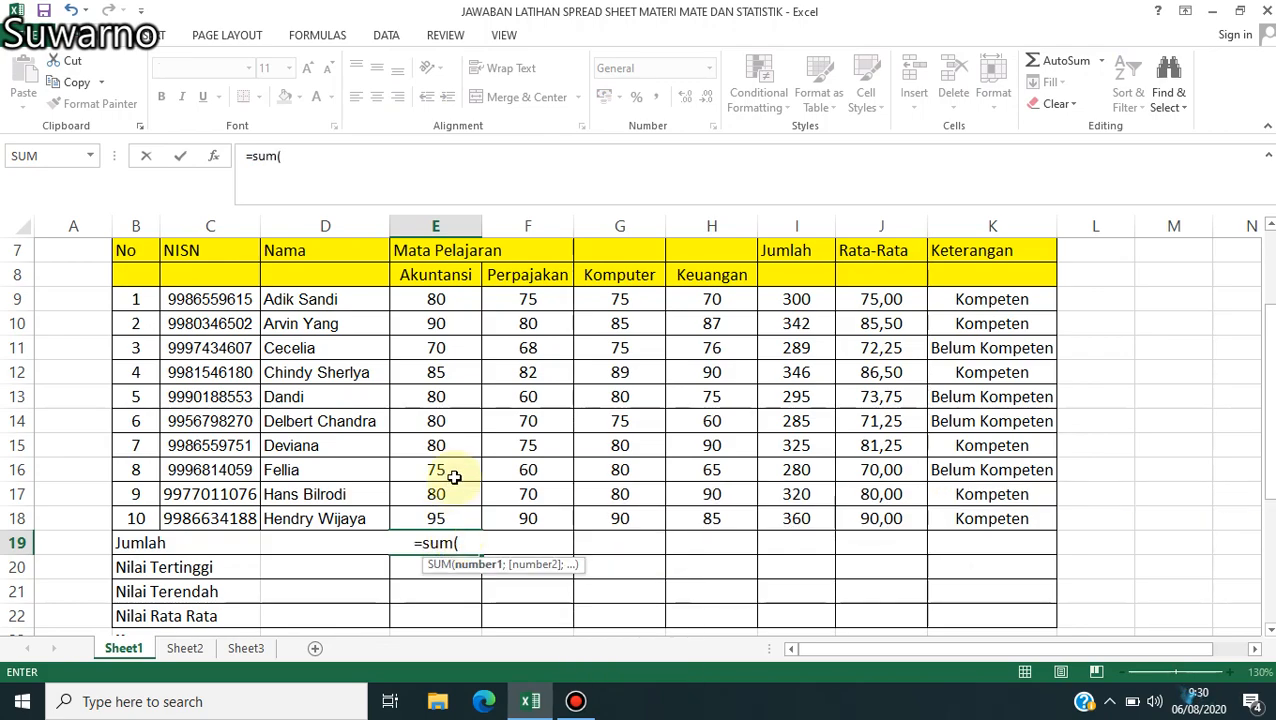
left_click(443, 300)
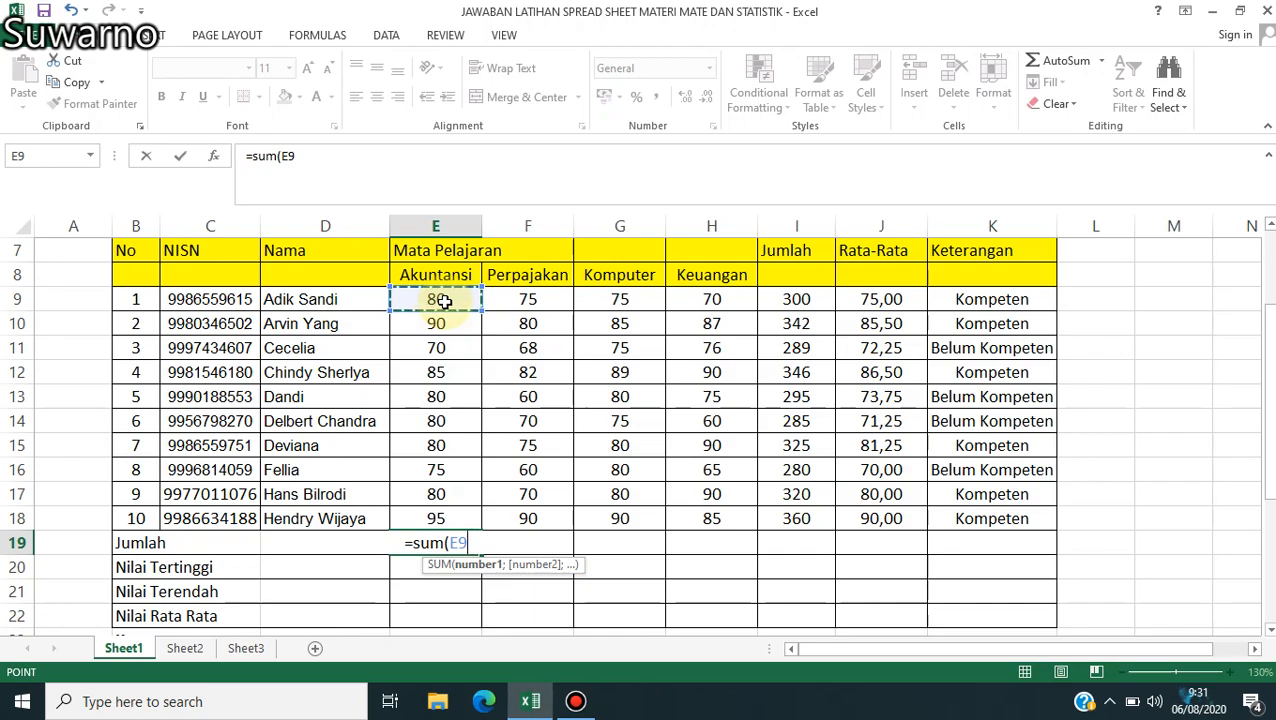
left_click_drag(443, 300, 447, 517)
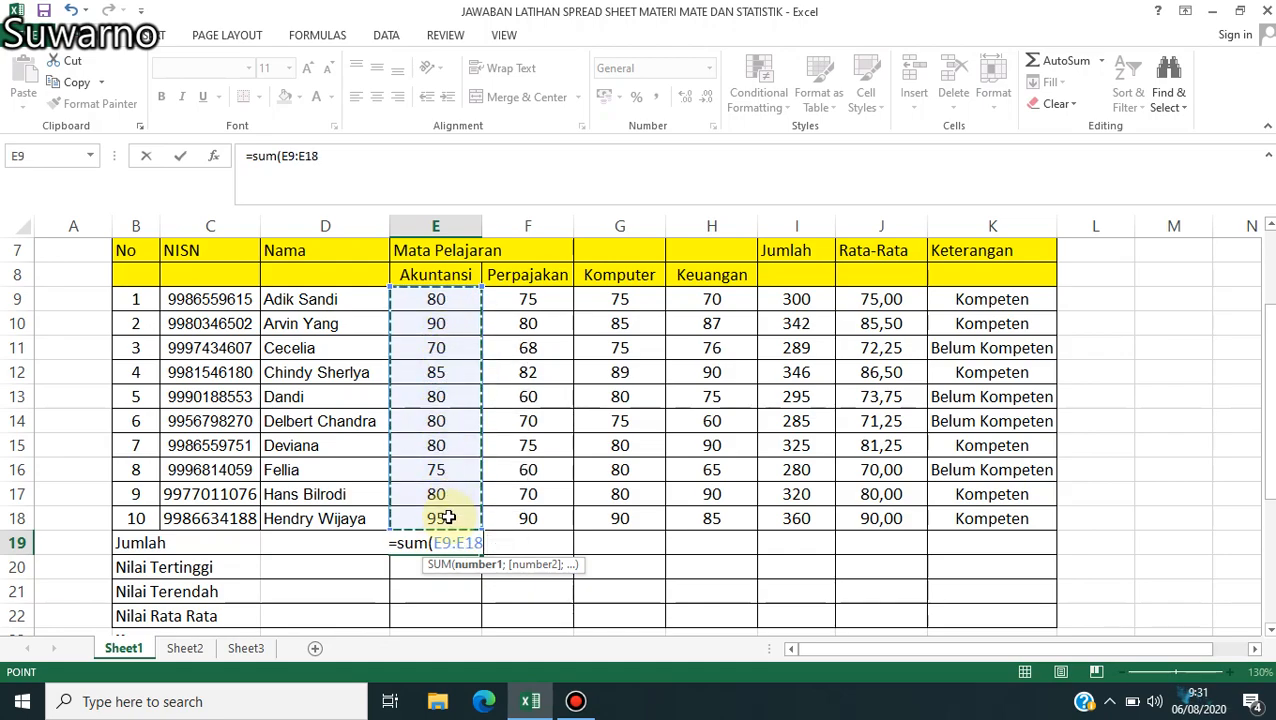
type(")")
key("ctrl+Return")
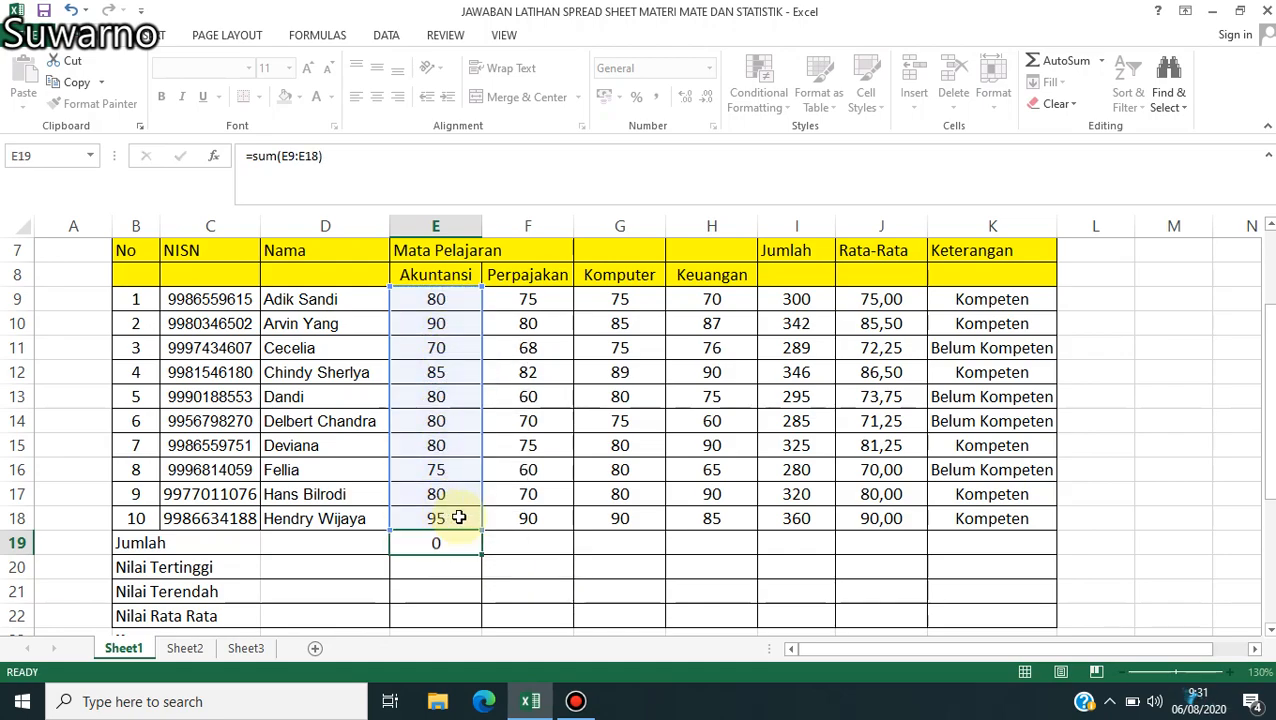
key("Return")
- Check the instructions below the table for the functions required in the Nilai Tertinggi, Nilai Terendah and Nilai Rata Rata rows
key("Down")
key("Down")
key("Down")
key("Down")
key("Down")
key("Down")
key("Down")
key("Down")
key("Down")
key("Down")
key("Down")
key("Down")
key("Down")
key("Down")
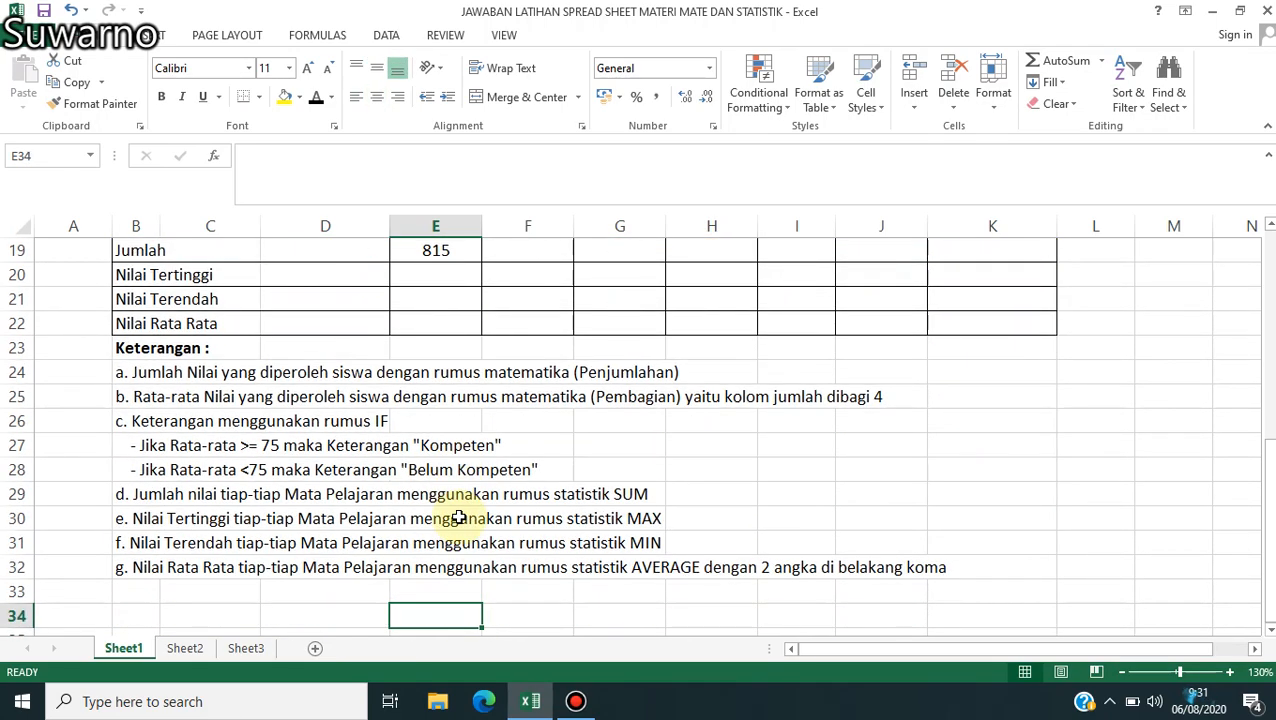
key("Up")
key("Up")
key("Up")
key("Up")
key("Up")
key("Up")
key("Up")
key("Up")
key("Up")
key("Up")
key("Up")
key("Up")
key("Up")
key("Up")
key("Up")
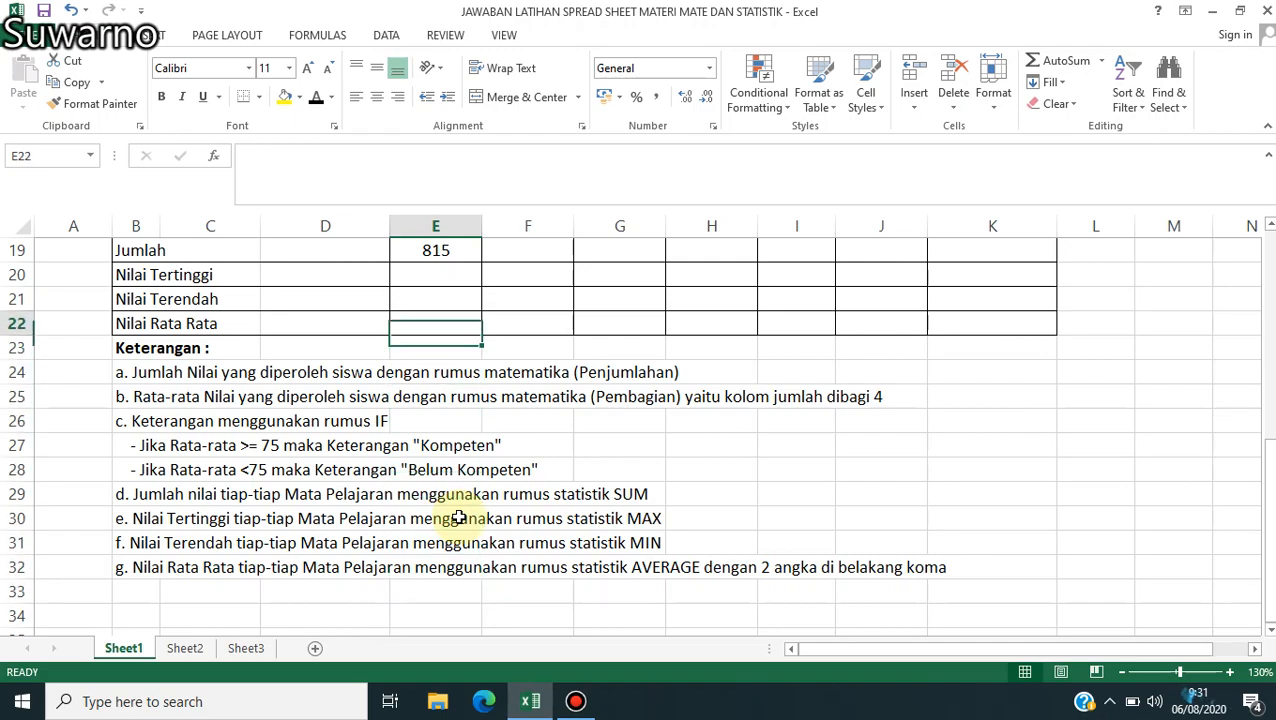
key("Down")
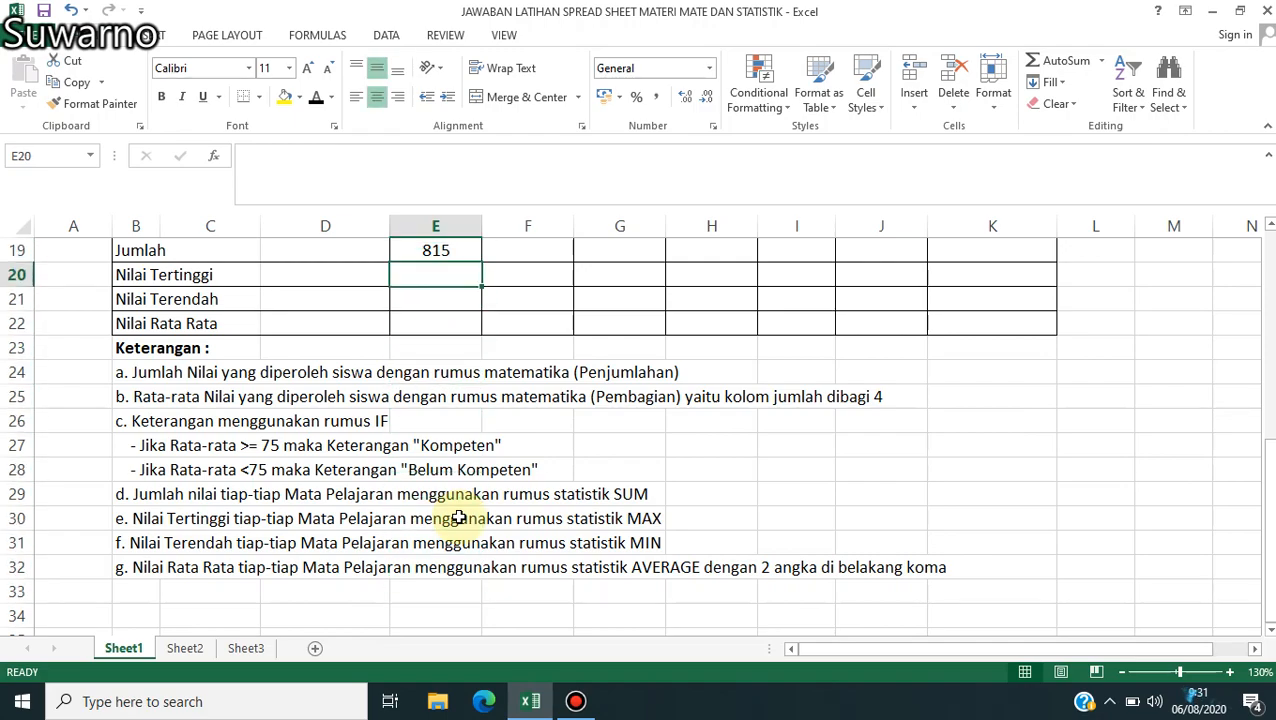
- Make the range in the E19 formula absolute so it reads =SUM($E$9:$E$18)
key("Up")
key("Up")
key("Up")
key("Up")
key("Down")
key("Down")
key("Down")
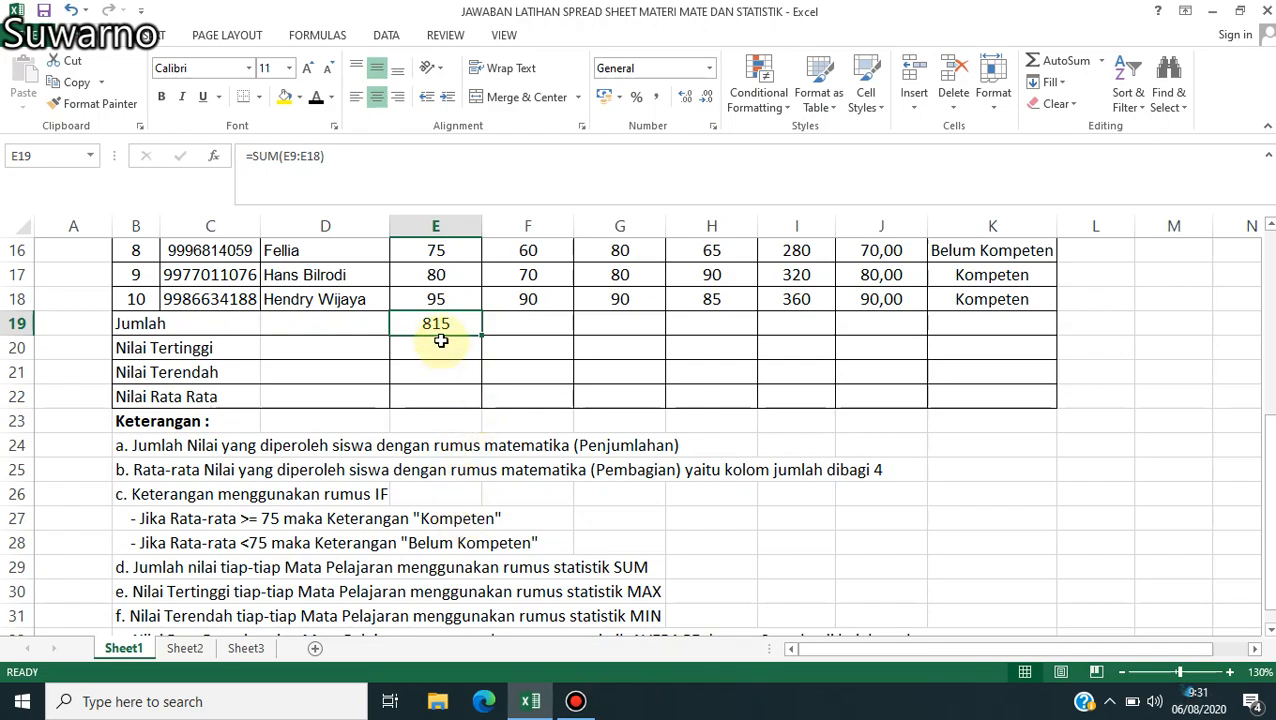
left_click(284, 160)
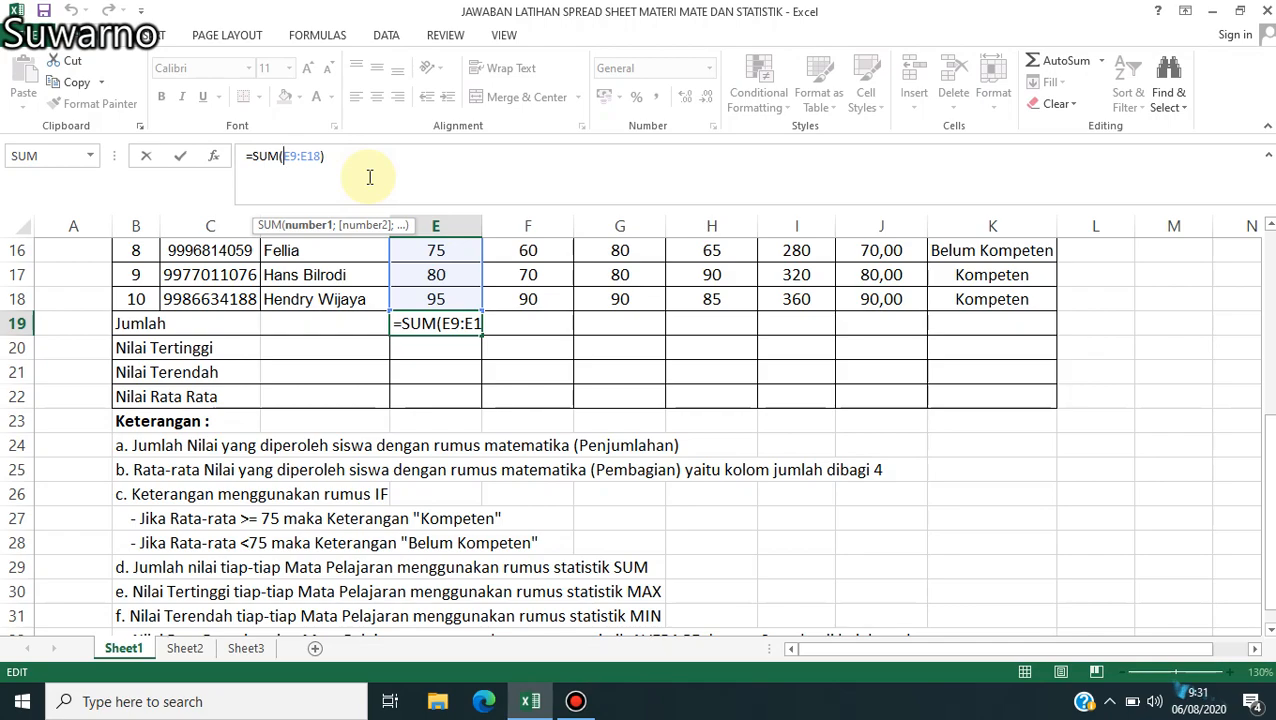
type("$E")
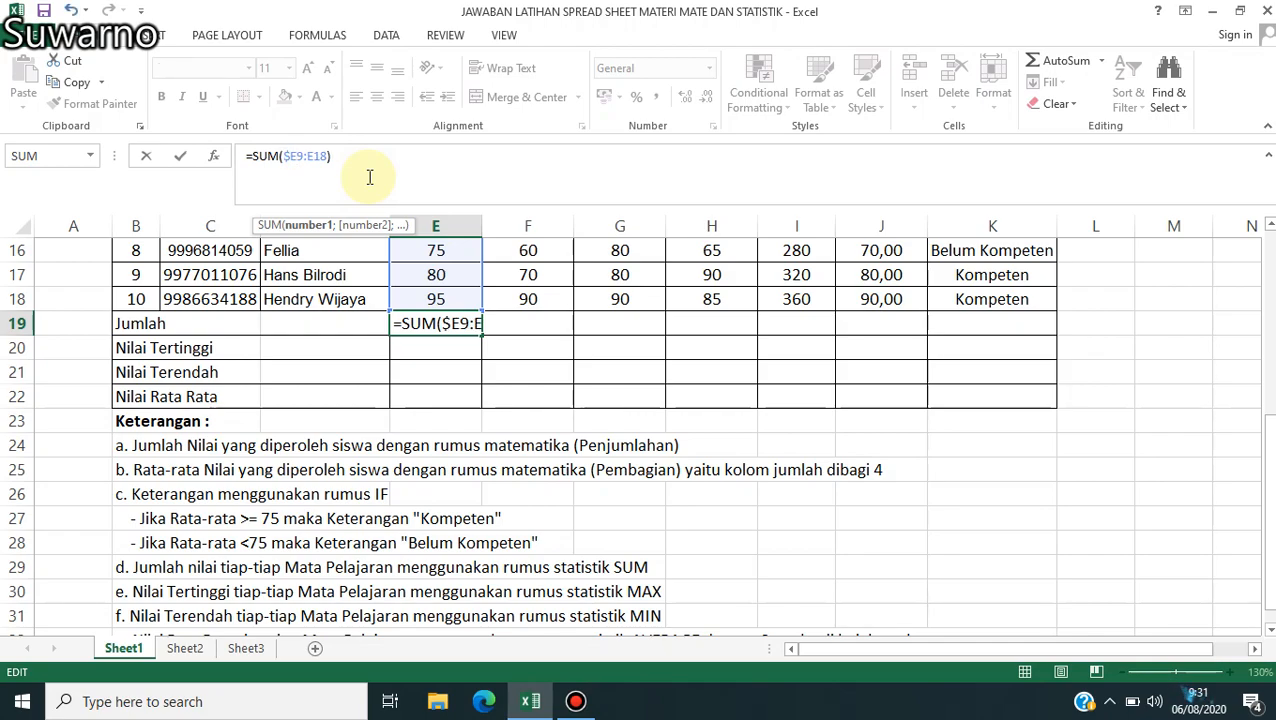
type("$")
key("Right")
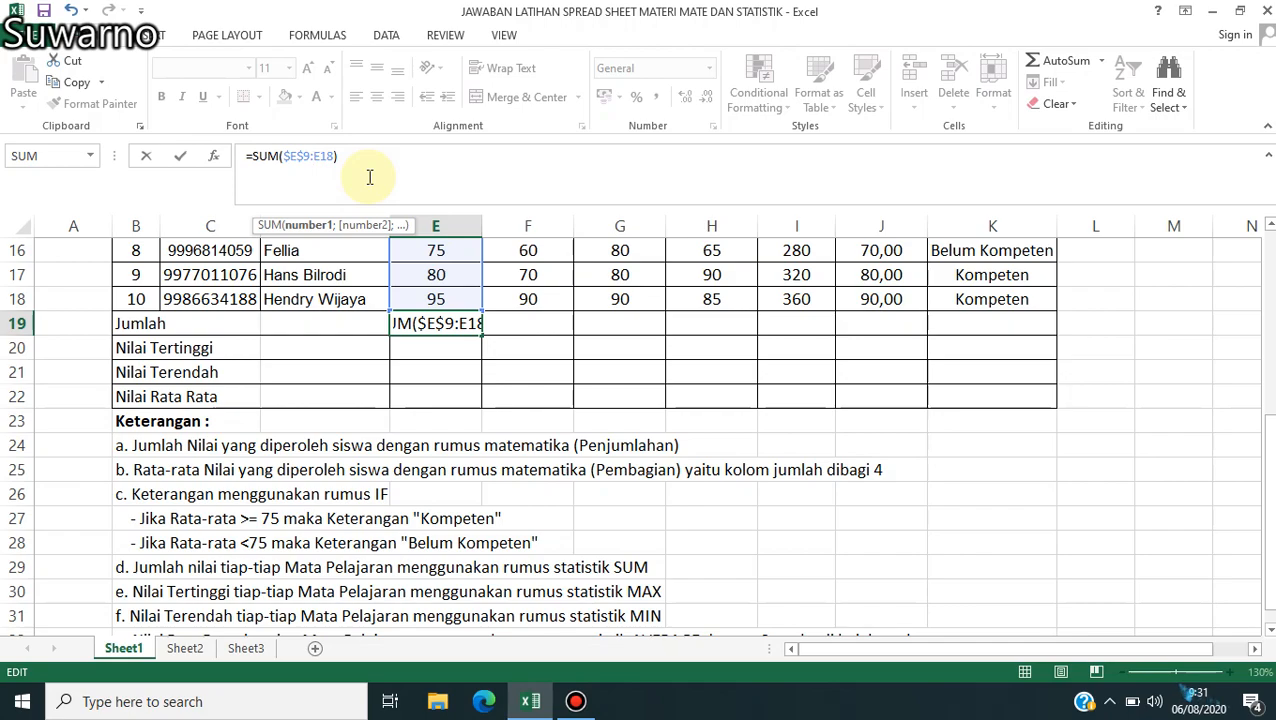
type("$E$")
key("Return")
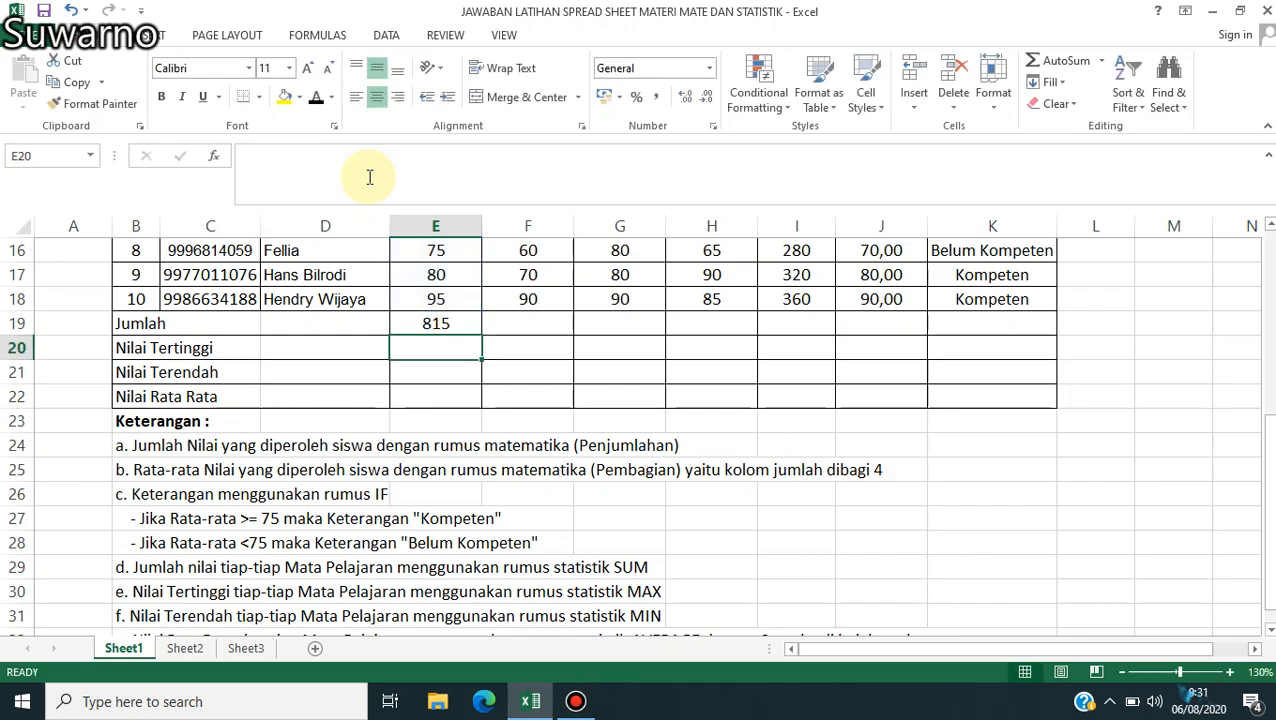
- Copy the SUM formula from E19 into cells E20:E22
left_click(430, 321)
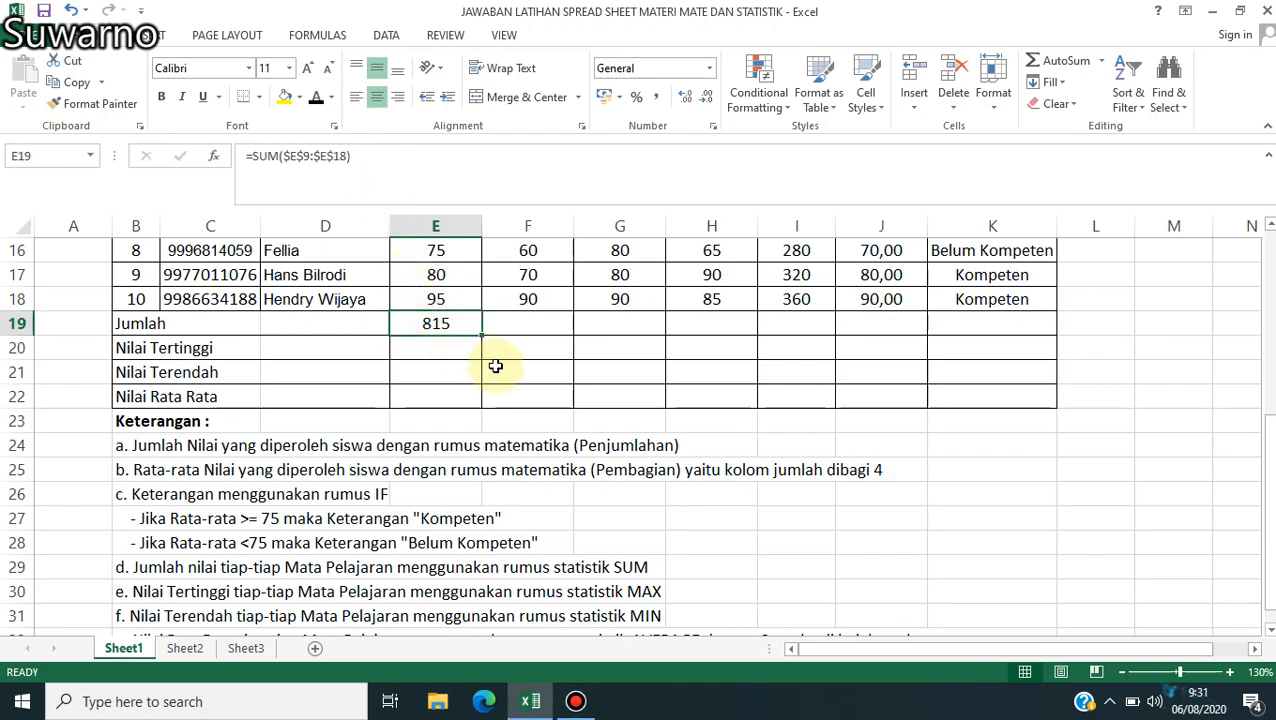
key("ctrl+c")
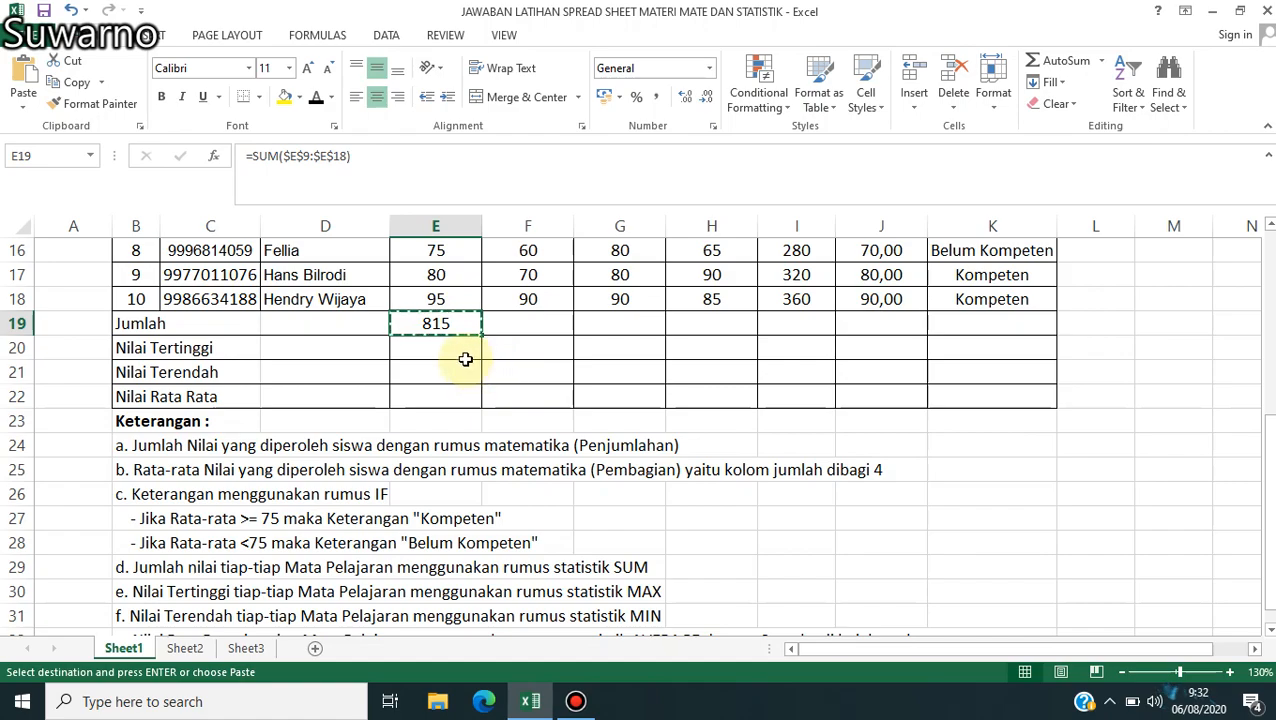
left_click(464, 360)
key("shift+Down")
key("shift+Down")
key("ctrl+v")
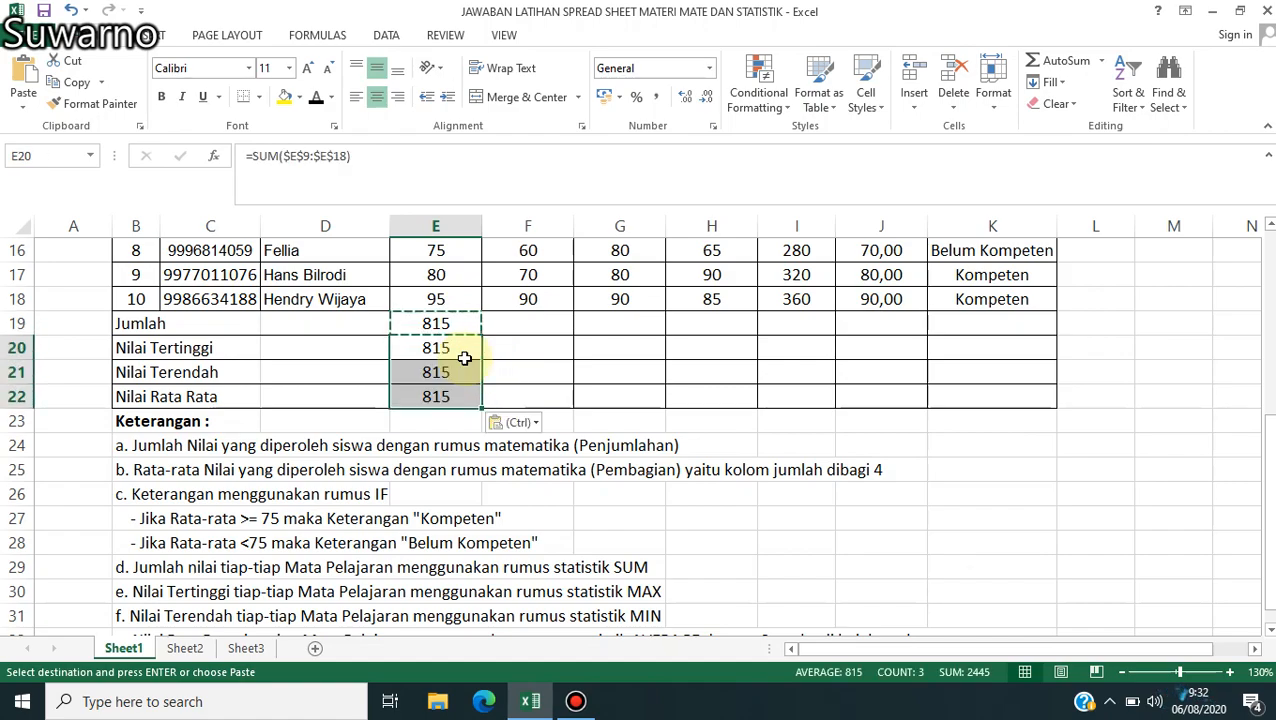
- Change the function in cell E20 to MAX, giving =MAX($E$9:$E$18)
left_click(442, 352)
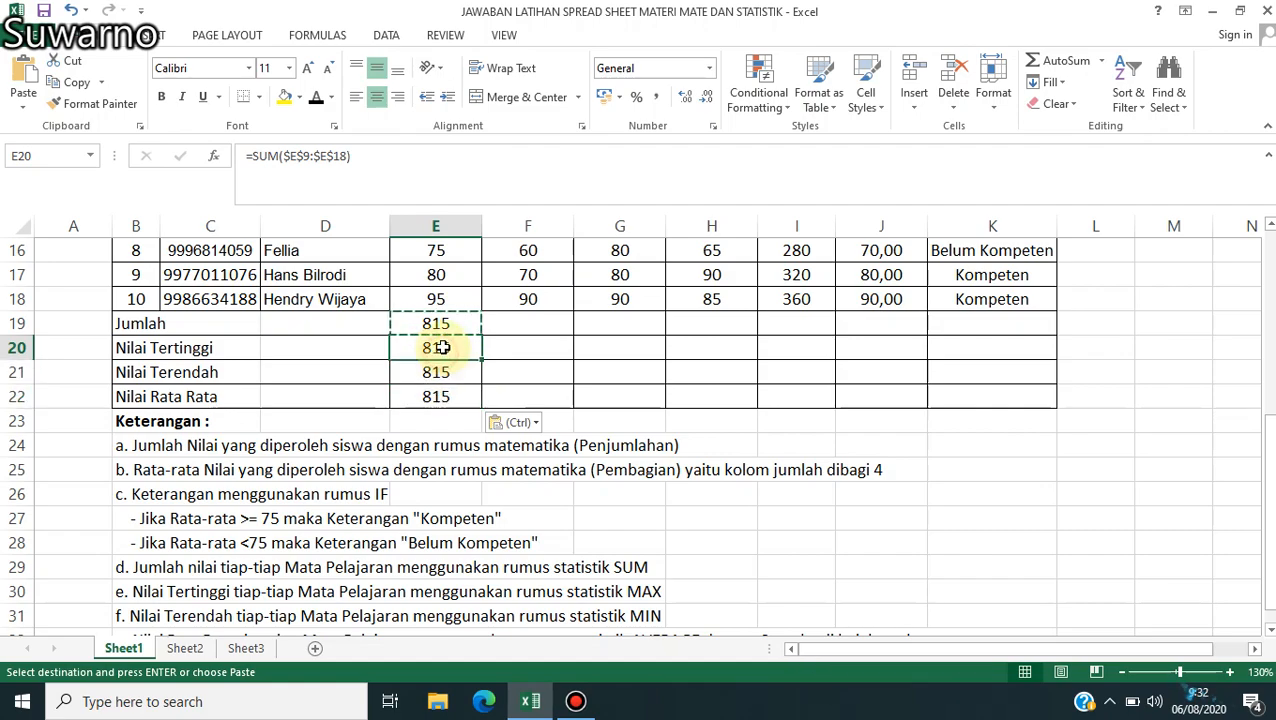
left_click(257, 158)
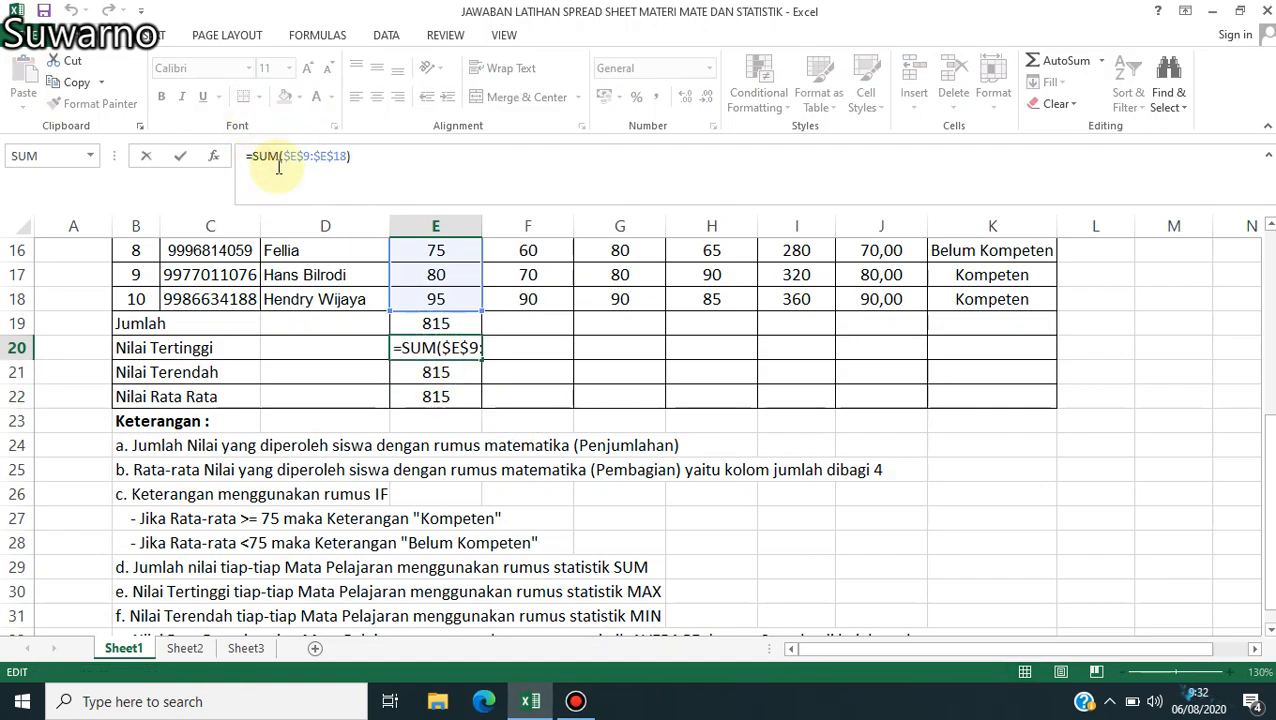
type("max")
key("Delete")
key("Delete")
key("Delete")
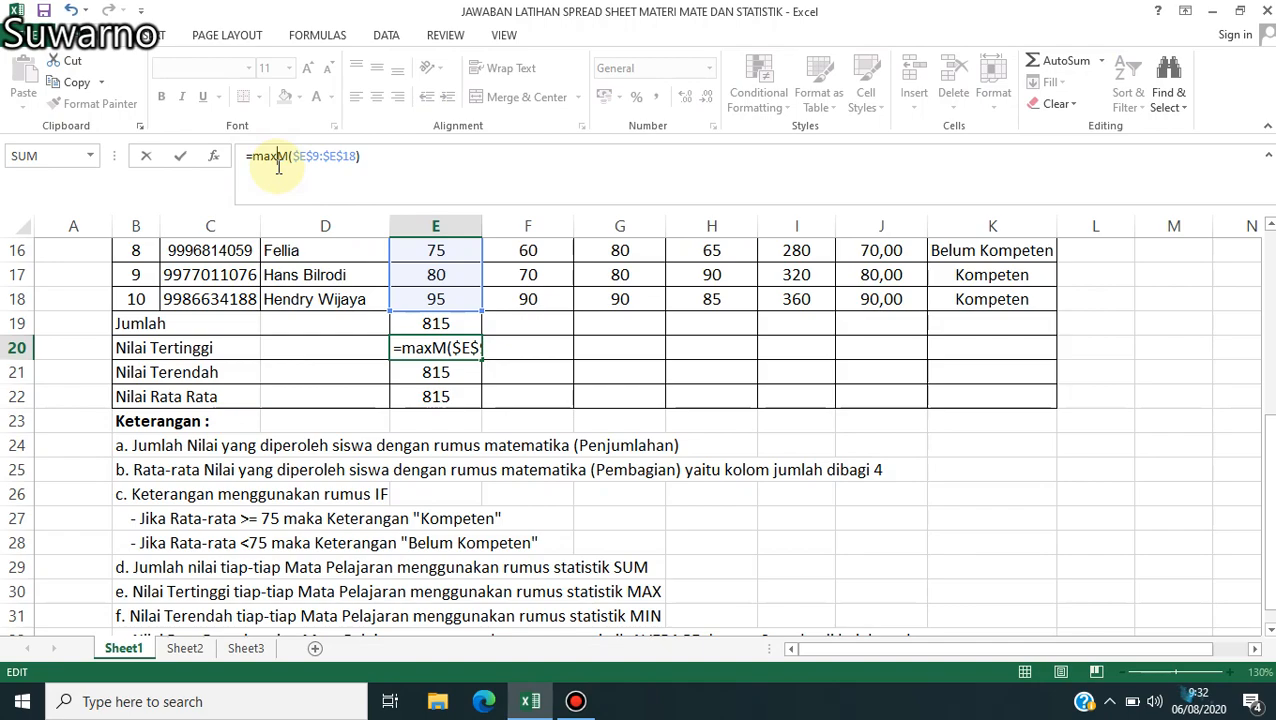
key("Return")
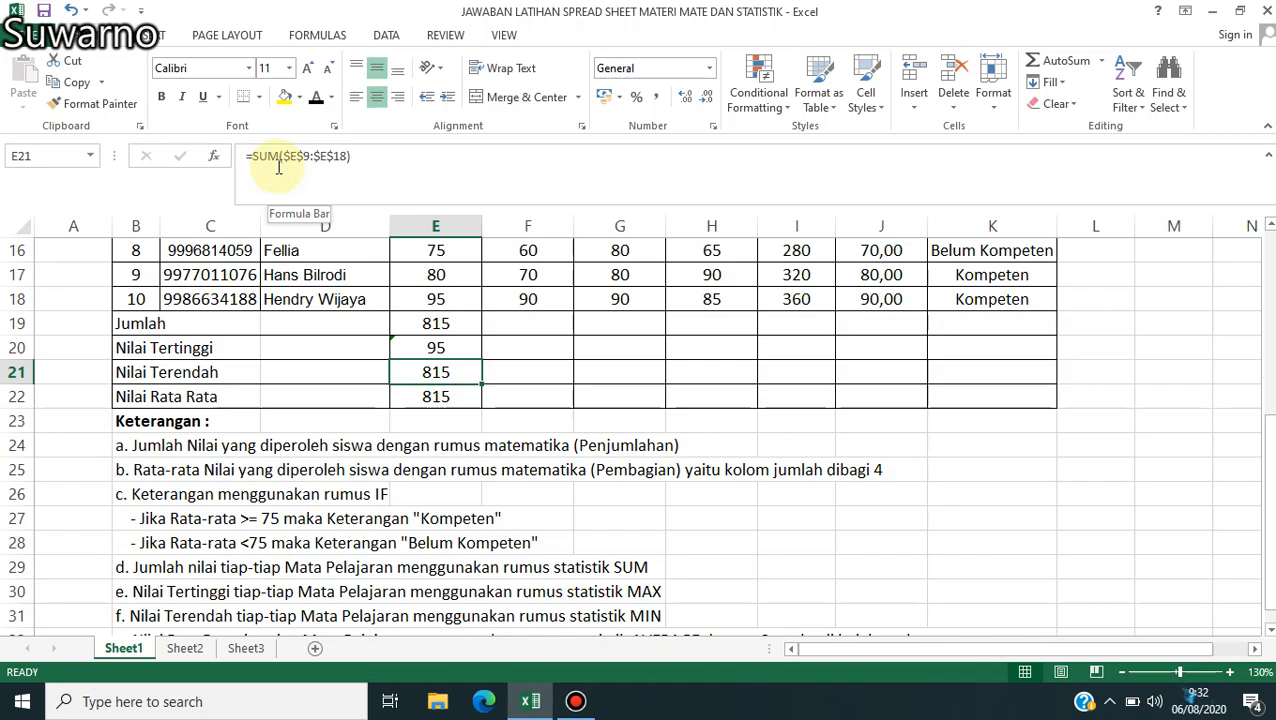
- Replace the Nilai Tertinggi formula in cell E20 with =MAX(E9:E18), using a relative range
key("Up")
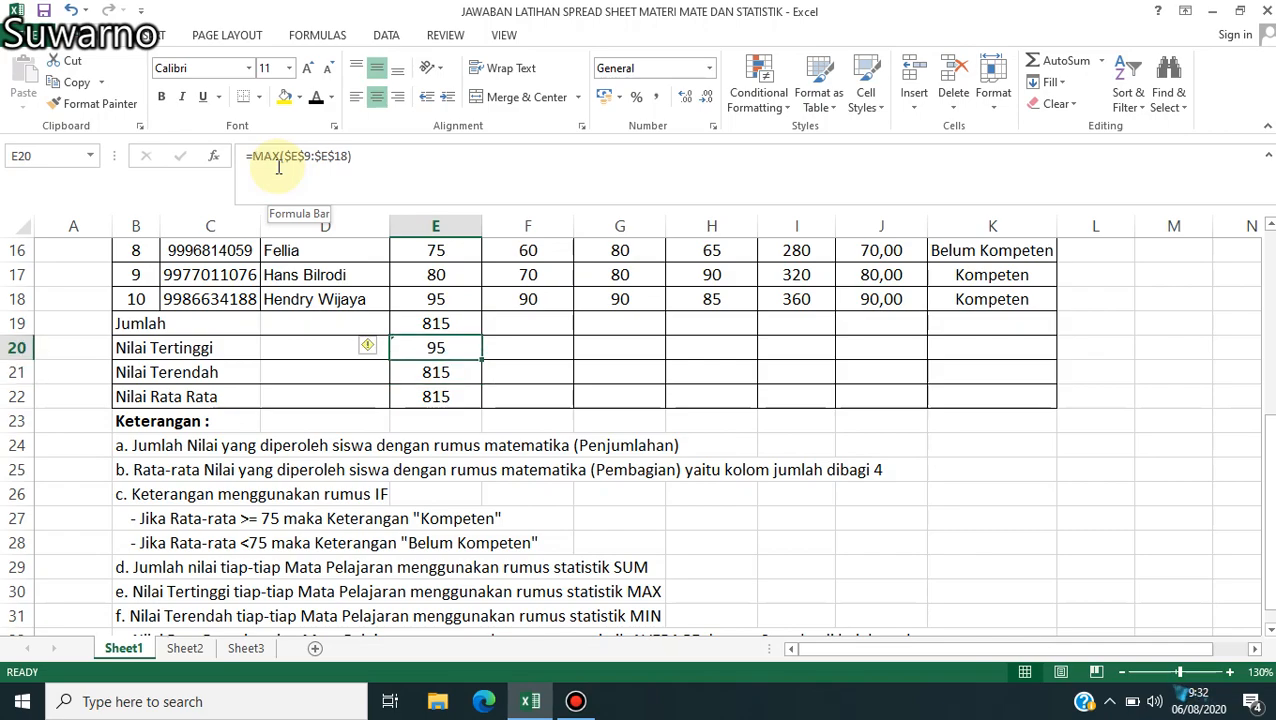
type("=max")
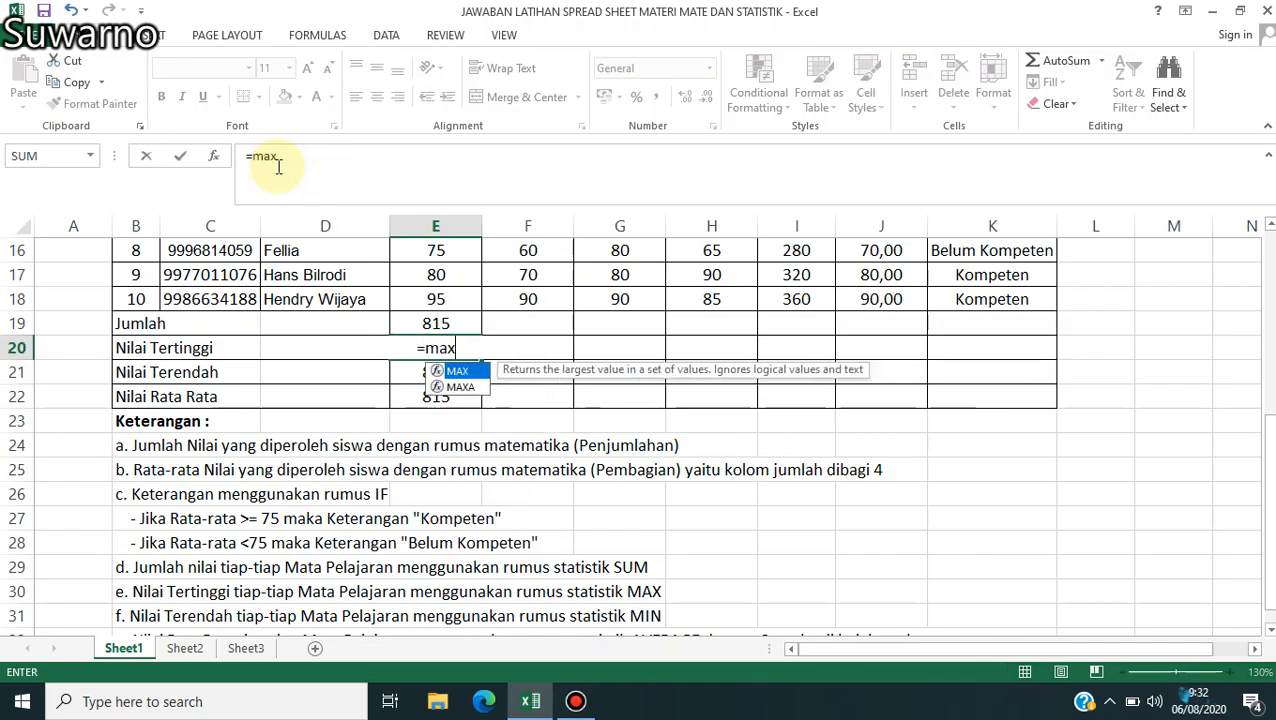
type("(")
key("Up")
key("Up")
key("Up")
key("Up")
key("Up")
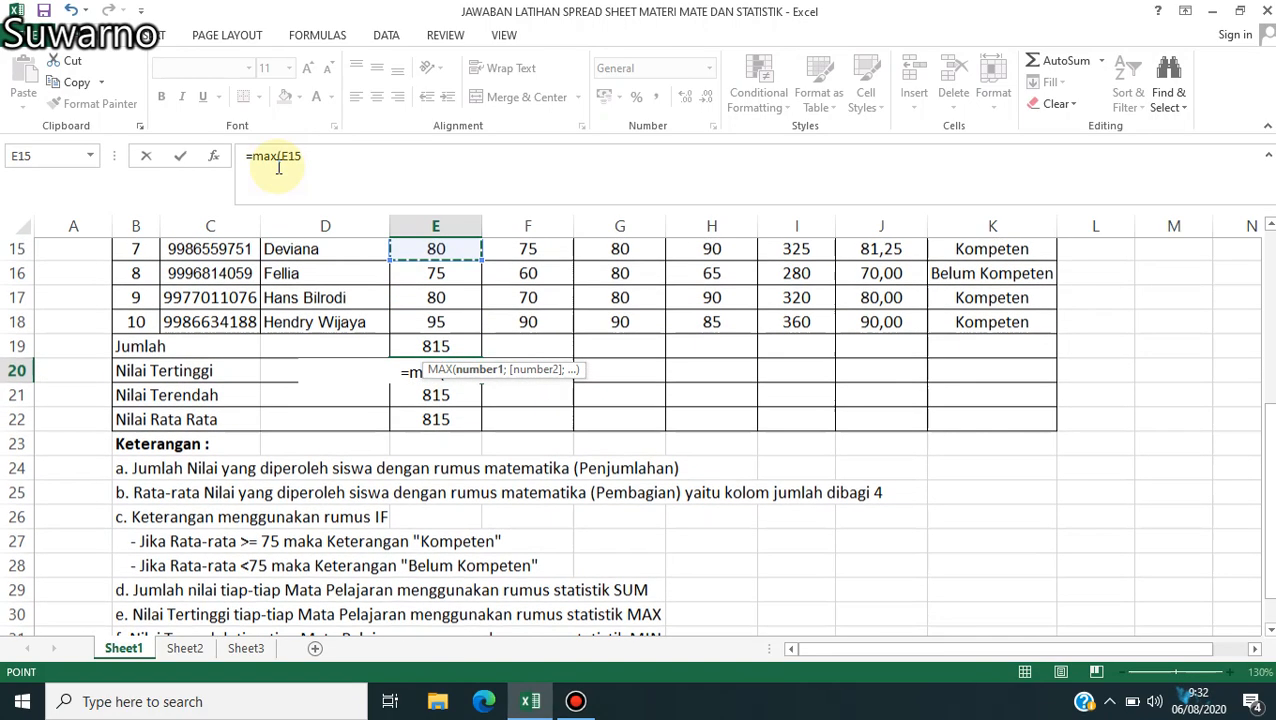
key("Up")
key("Up")
key("Up")
key("Up")
key("Up")
key("Up")
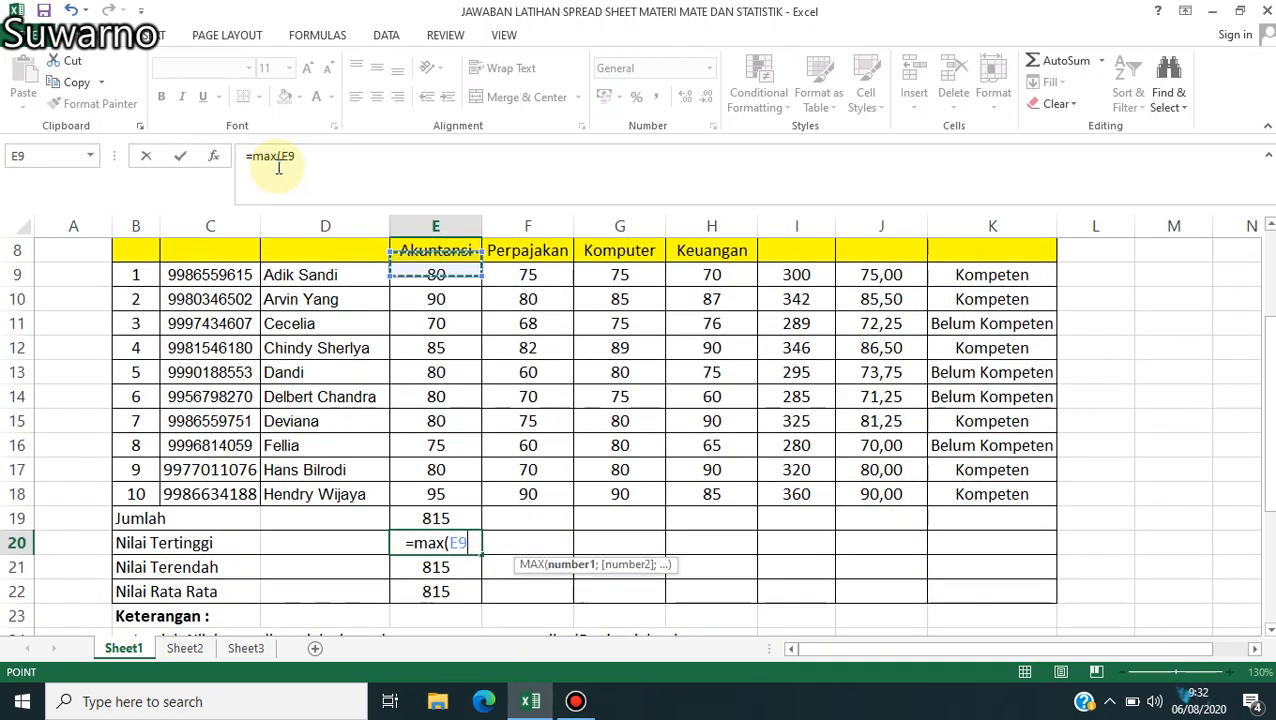
key("shift+Down")
key("shift+Down")
key("shift+Down")
key("shift+Down")
key("shift+Down")
key("shift+Down")
key("shift+Down")
key("shift+Down")
key("shift+Down")
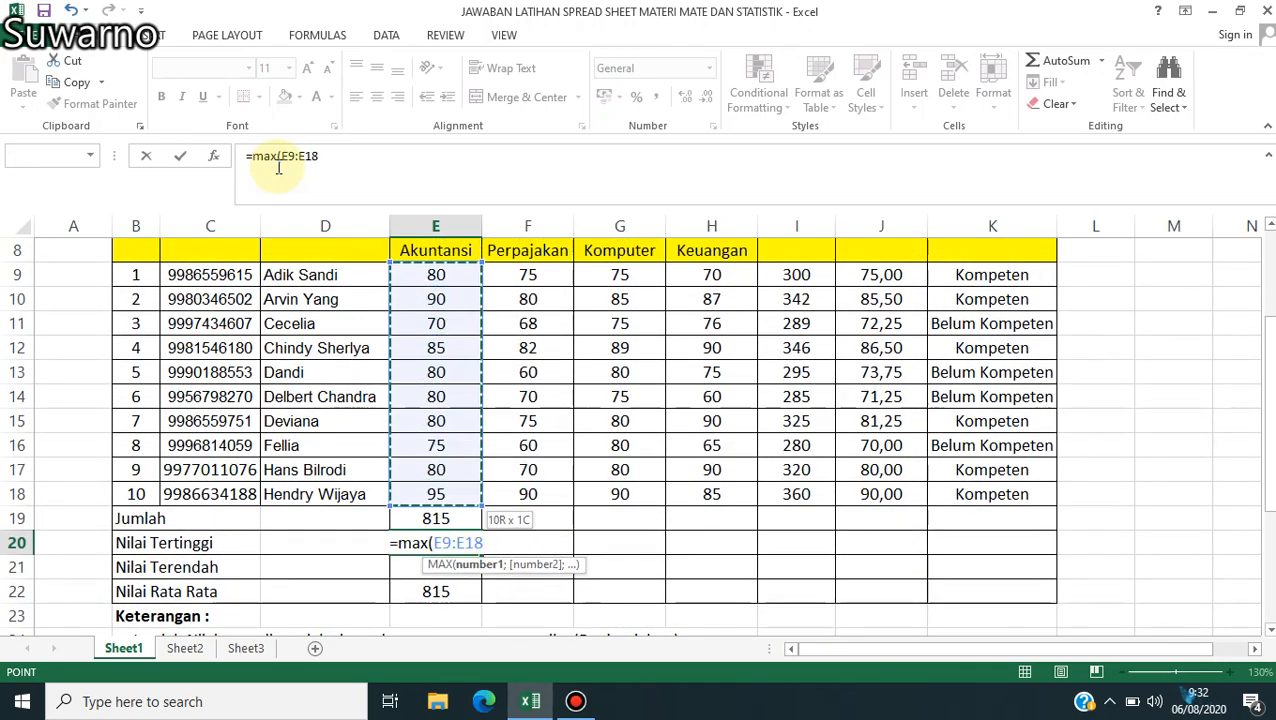
key("Return")
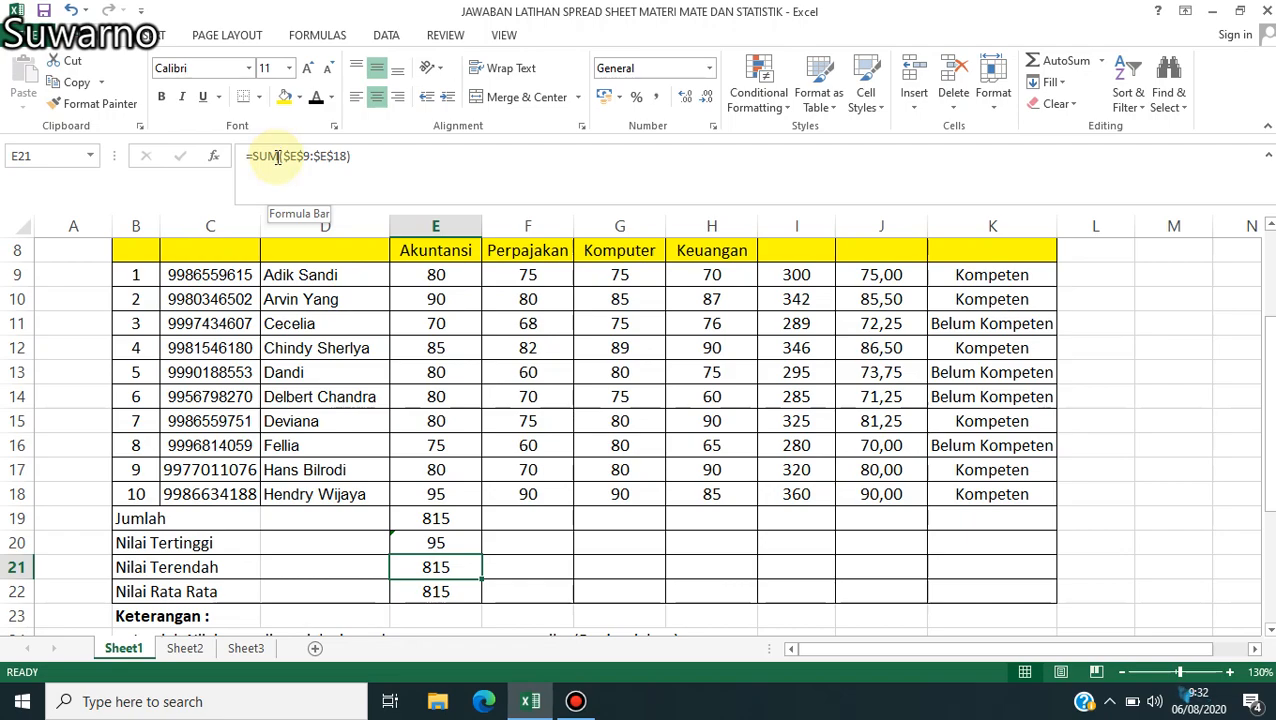
- Change the Nilai Terendah formula in cell E21 to =MIN($E$9:$E$18)
left_click(279, 157)
key("BackSpace")
key("BackSpace")
key("BackSpace")
type("min")
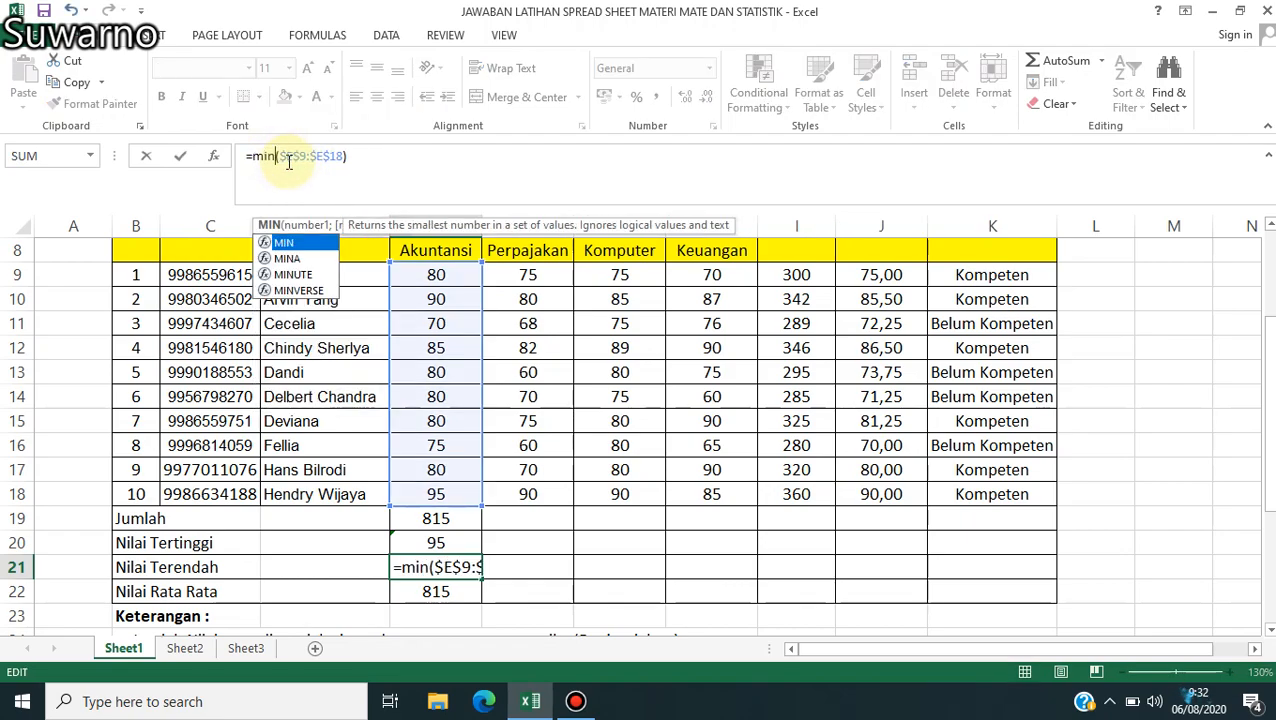
key("Return")
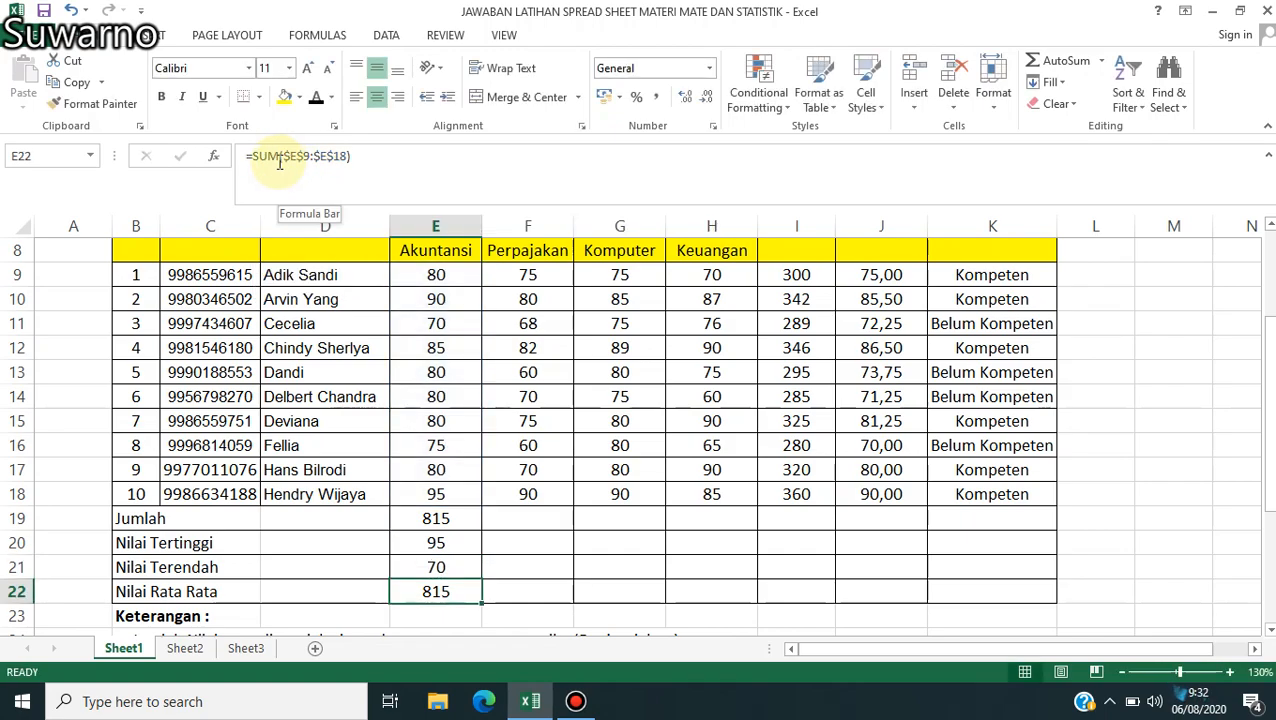
- Change the Nilai Rata Rata formula in cell E22 to =AVERAGE($E$9:$E$18)
left_click(279, 157)
key("BackSpace")
key("BackSpace")
key("BackSpace")
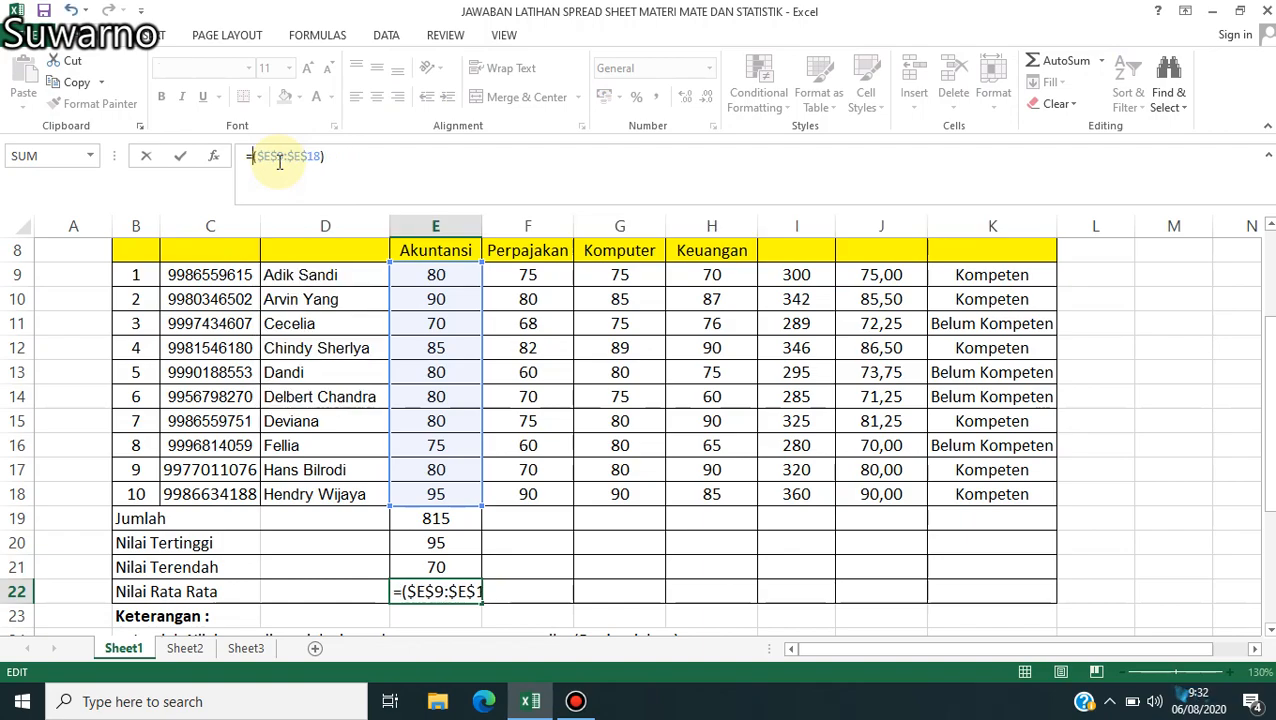
type("average")
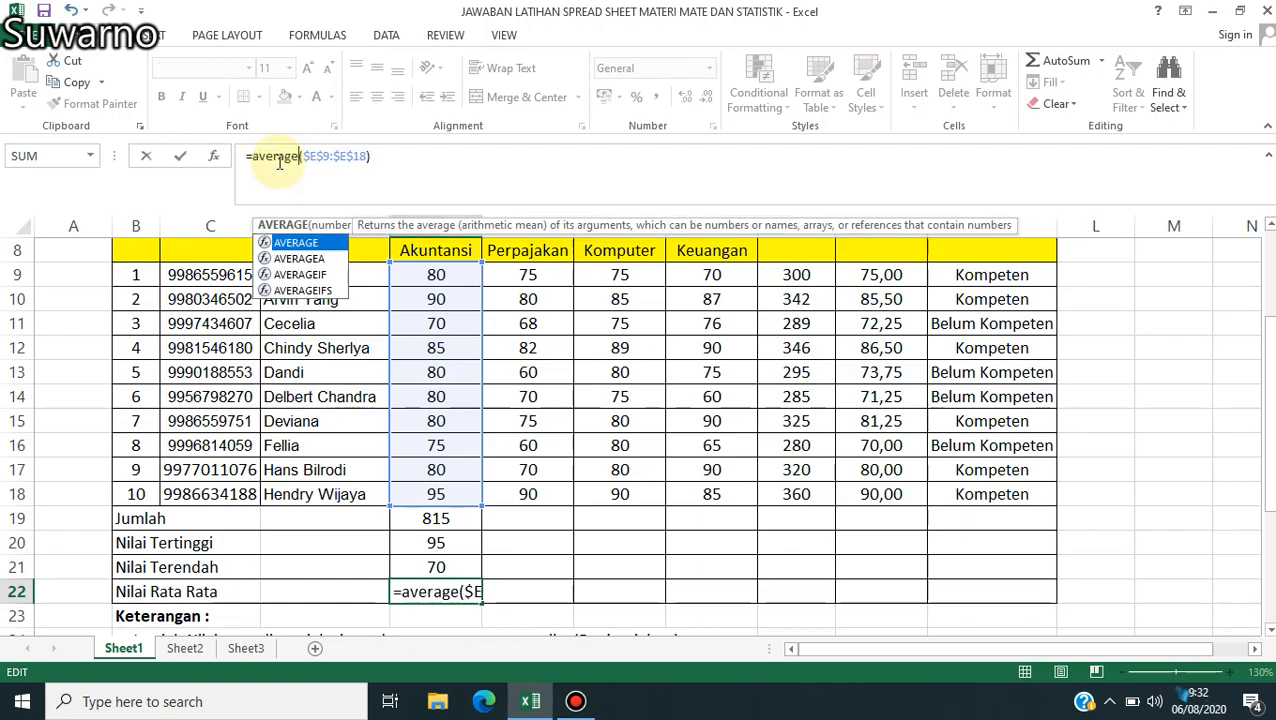
key("Return")
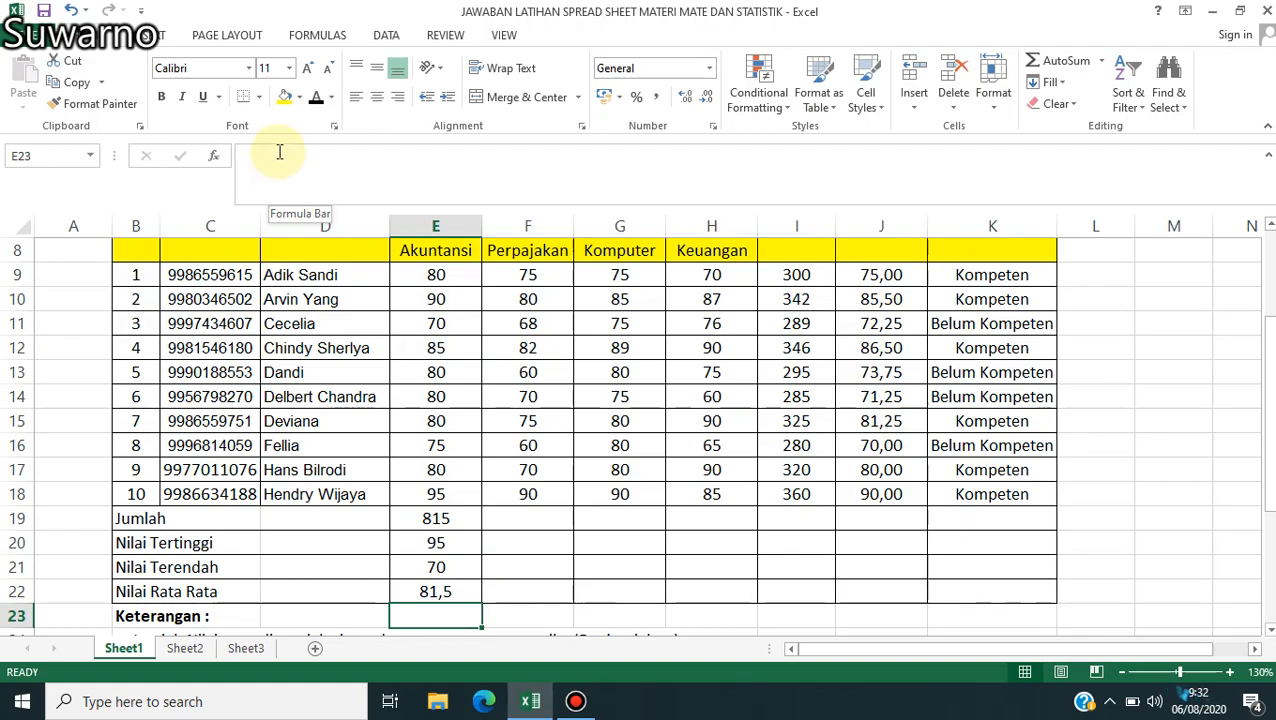
- Fill the four summary formulas from E19:E22 across to column J
left_click_drag(443, 517, 455, 586)
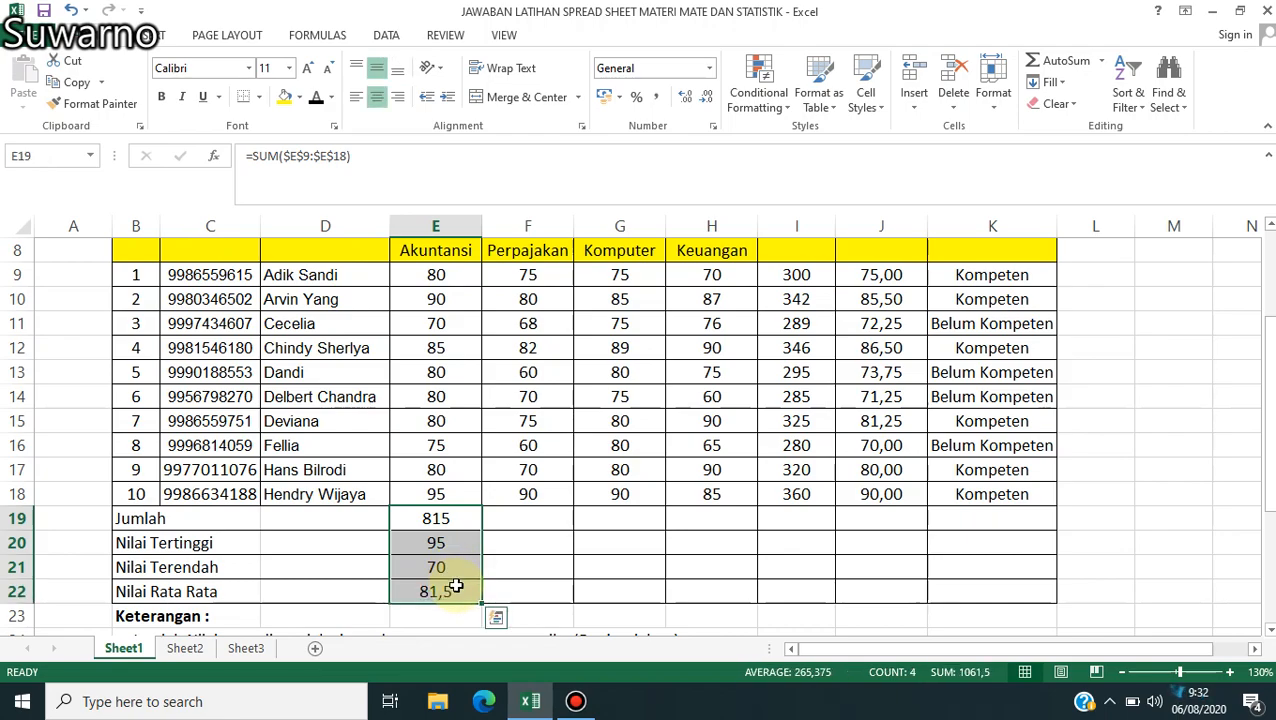
left_click_drag(483, 604, 968, 613)
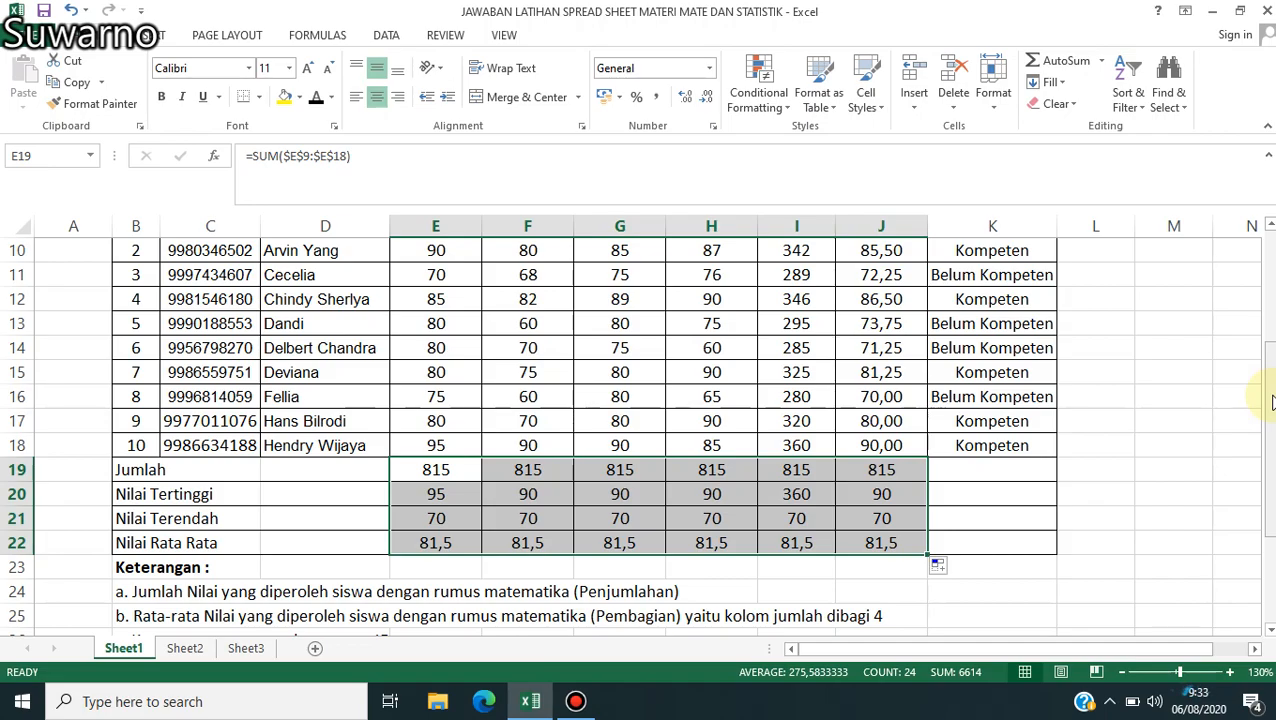
left_click_drag(1270, 401, 1270, 328)
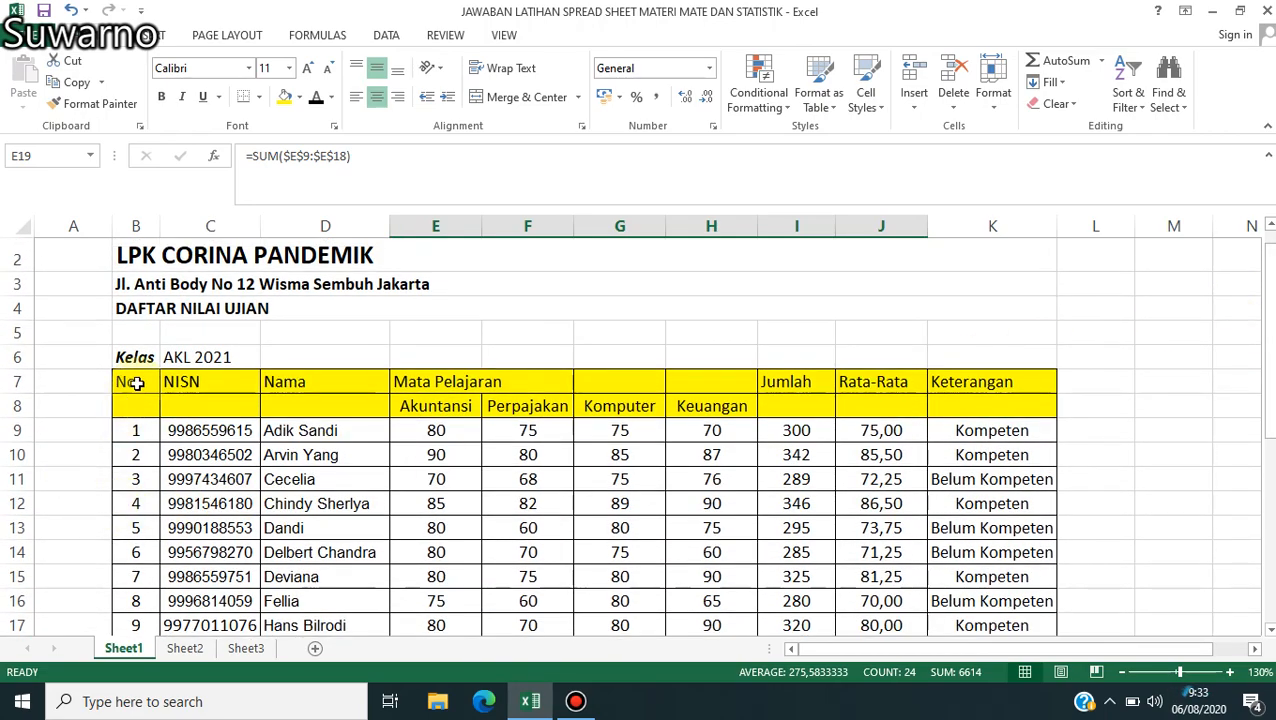
- Merge and center the No, NISN and Nama headers, each over rows 7 and 8 of its own column
left_click_drag(136, 382, 128, 406)
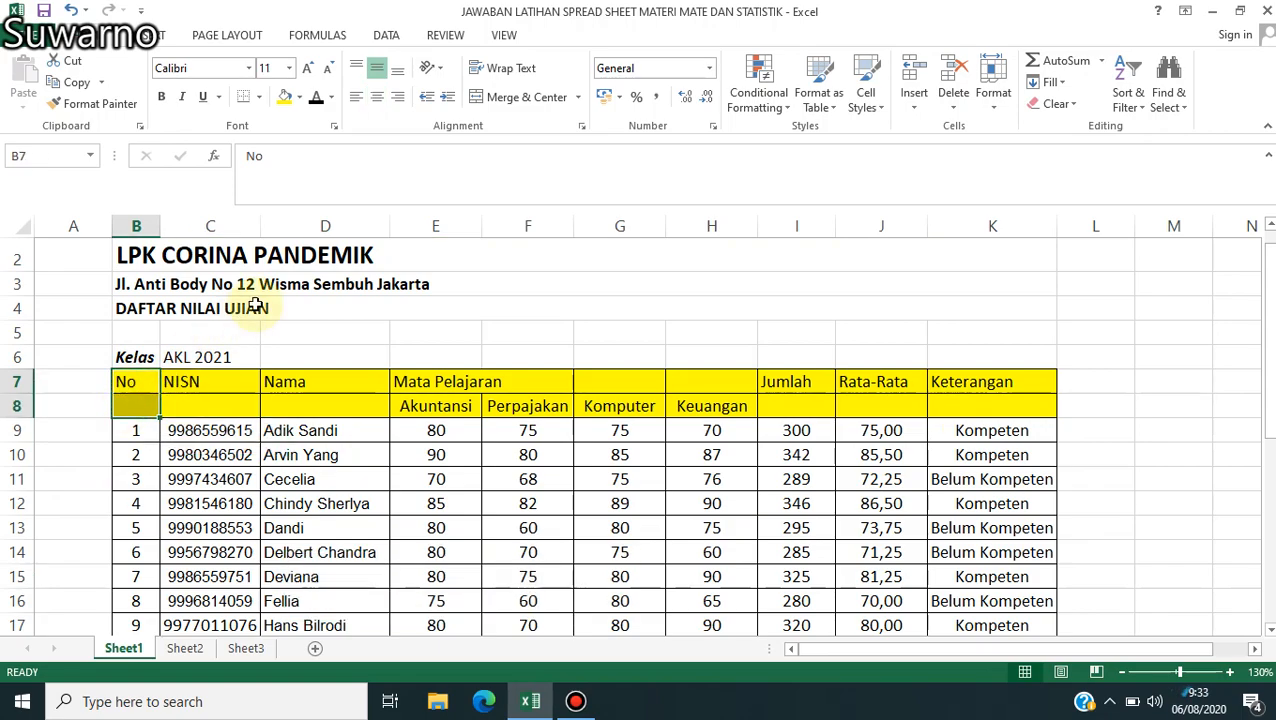
left_click(491, 96)
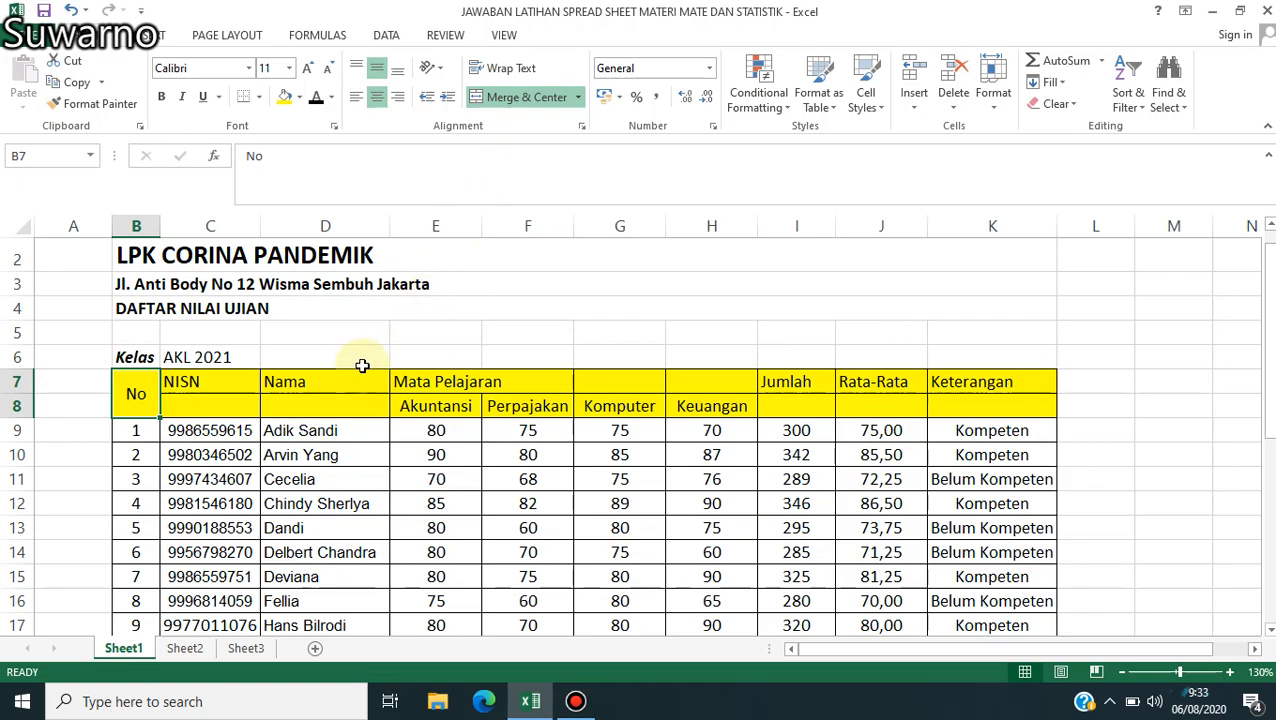
left_click_drag(222, 384, 211, 407)
left_click(484, 97)
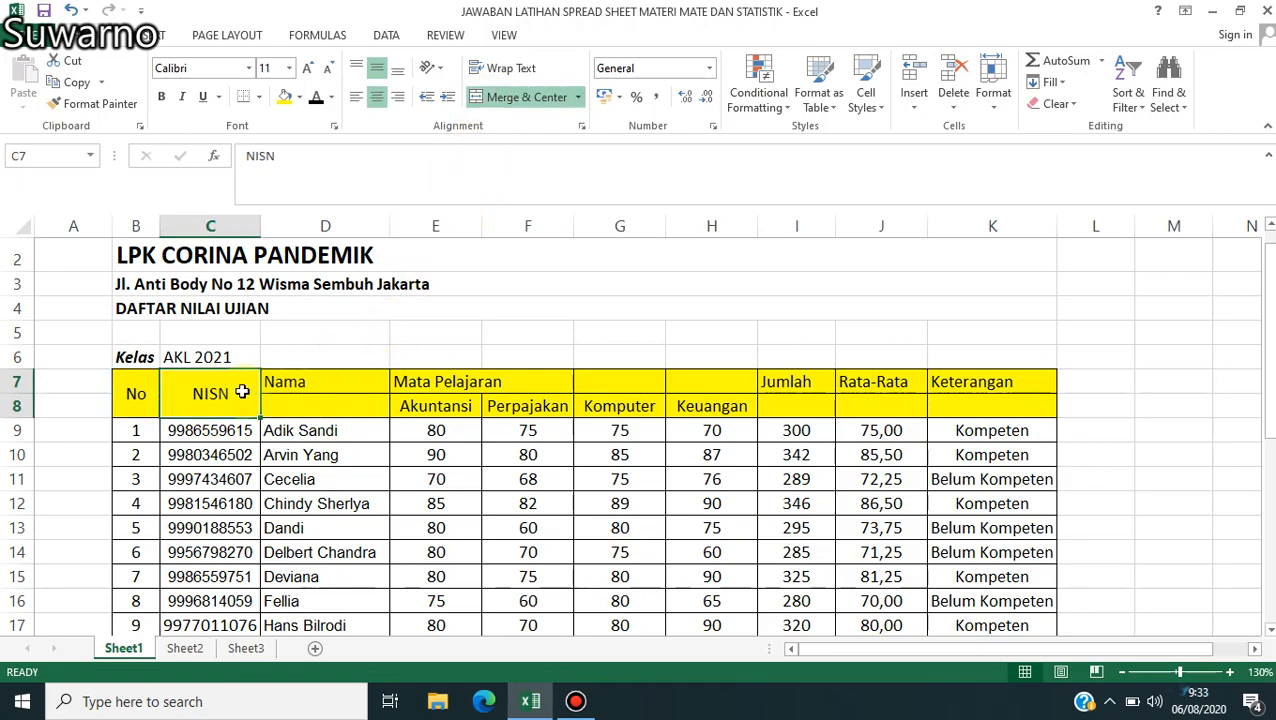
left_click_drag(289, 384, 320, 405)
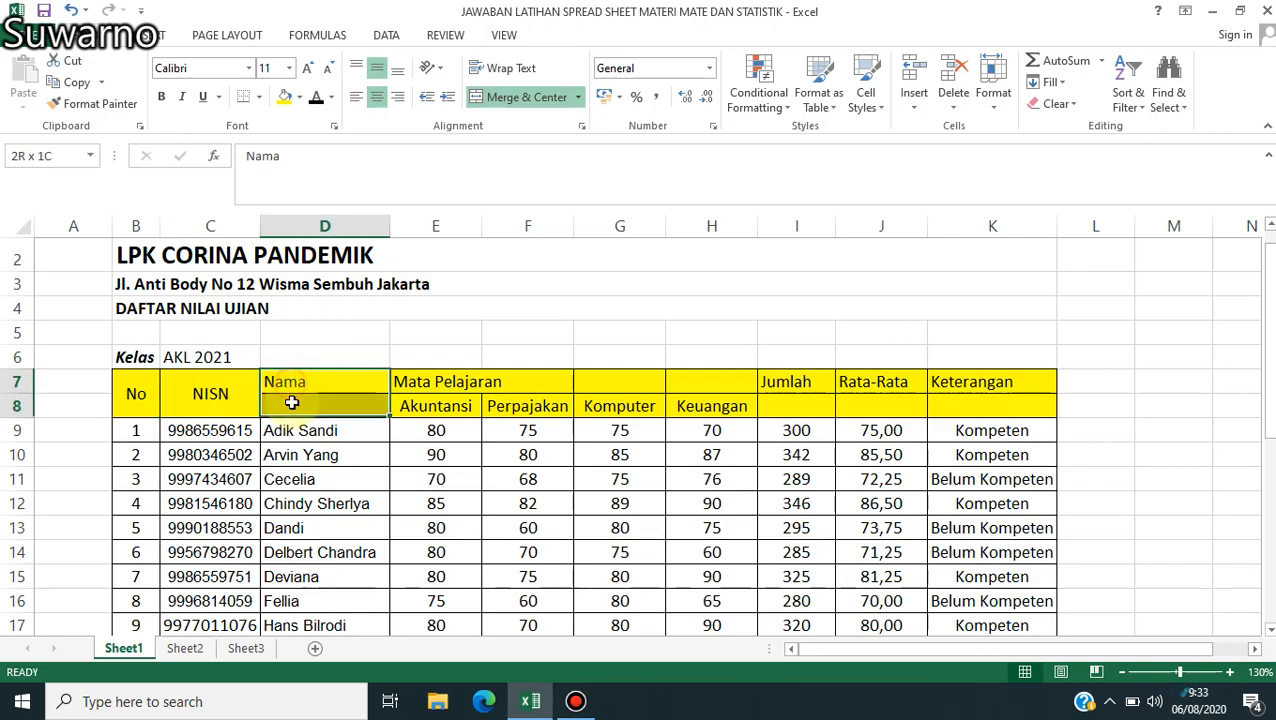
left_click(477, 100)
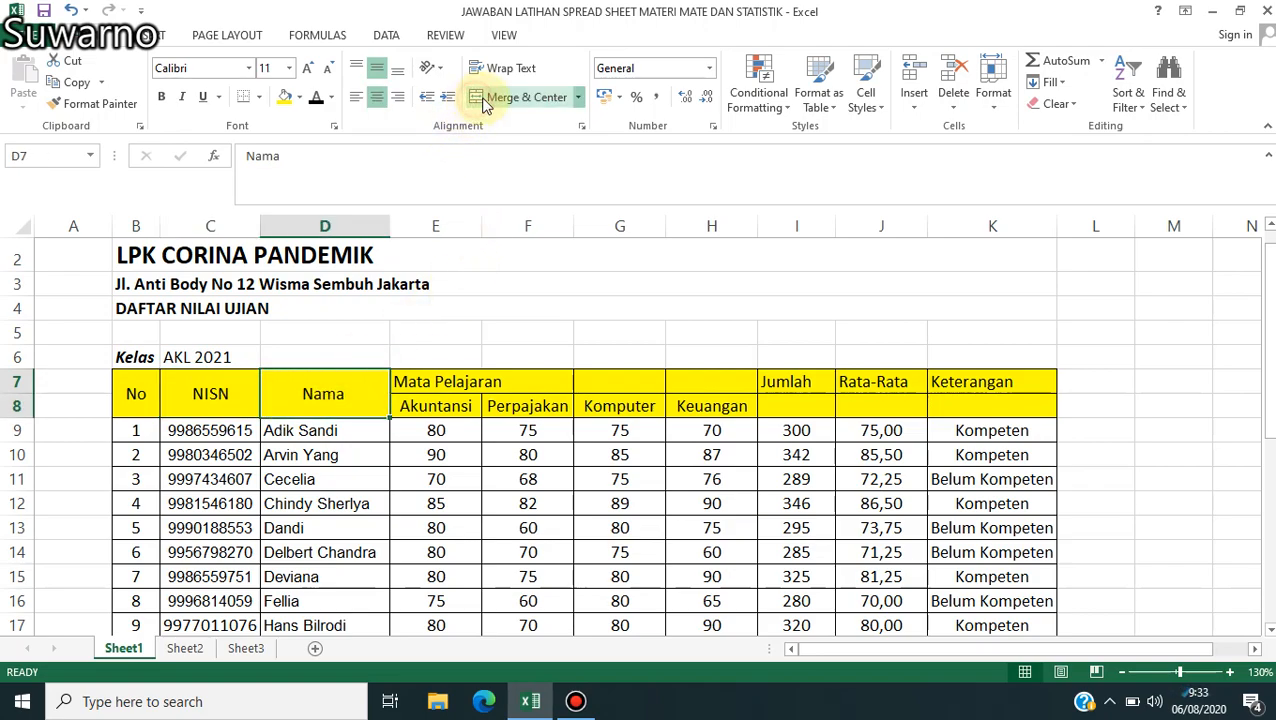
- Merge and center Mata Pelajaran across E7:H7, and the Jumlah, Rata-Rata and Keterangan headers each over rows 7 and 8
left_click_drag(414, 386, 707, 386)
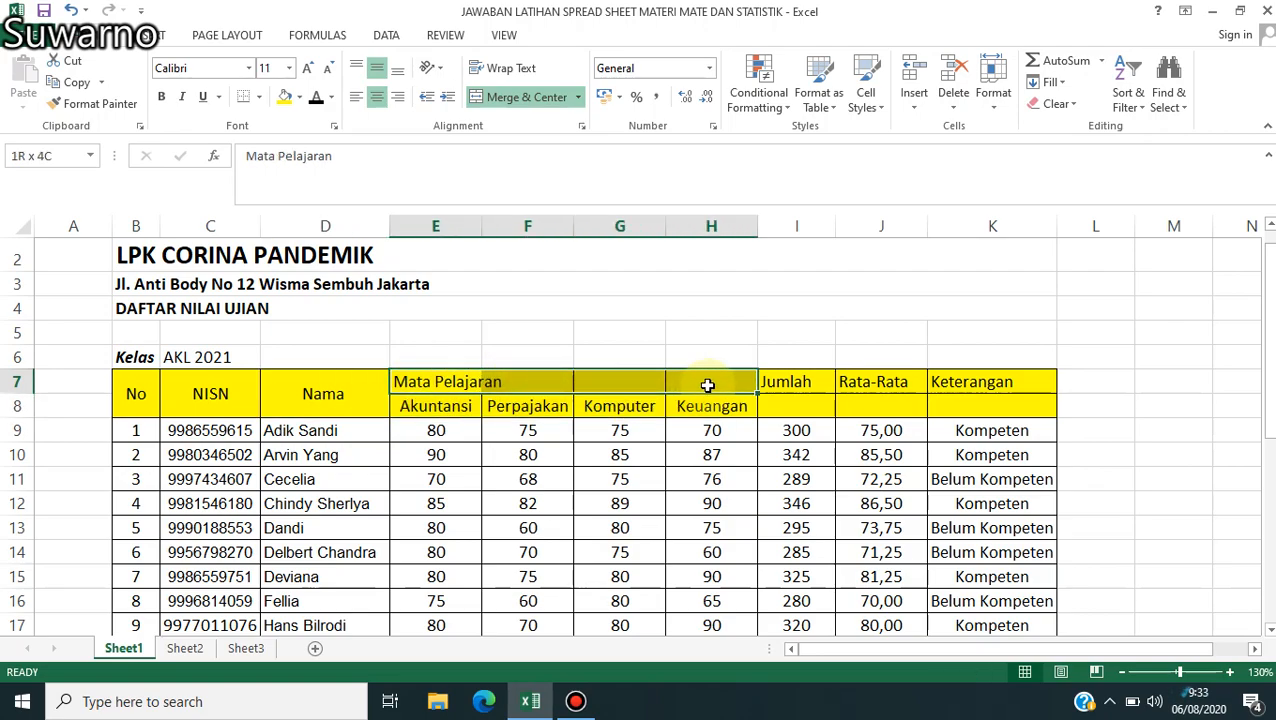
left_click(500, 97)
left_click_drag(800, 375, 803, 401)
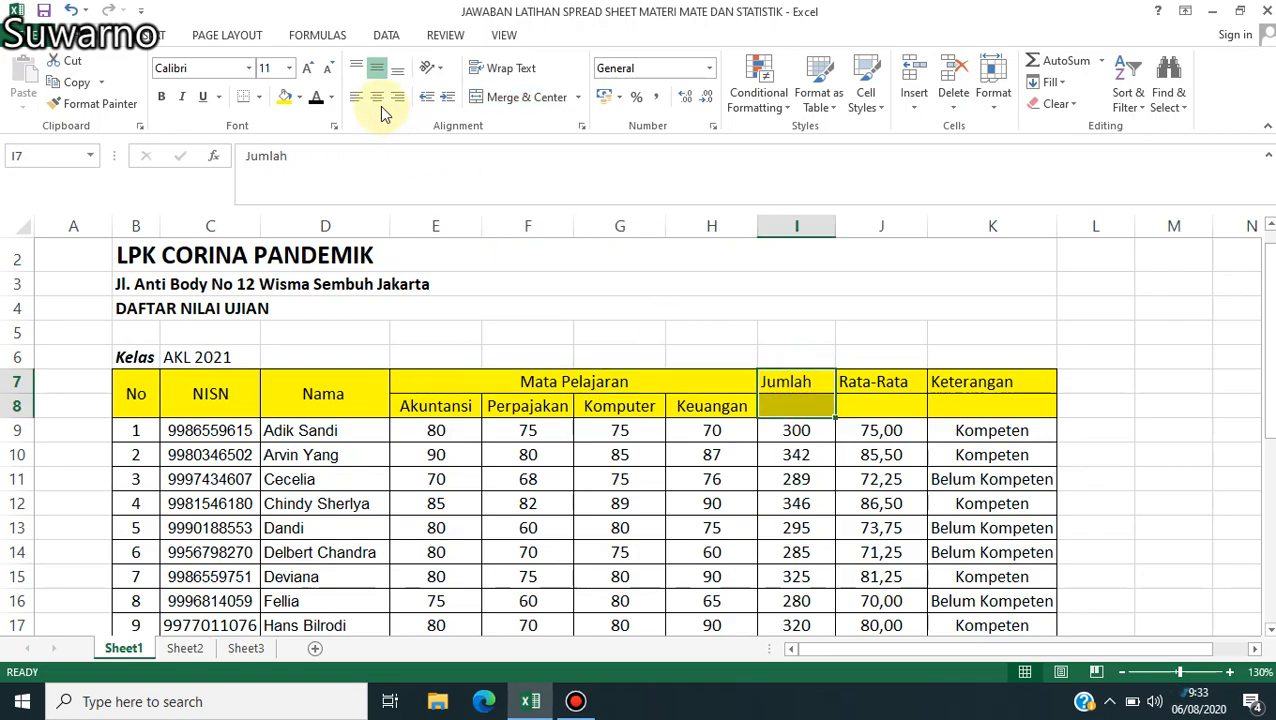
left_click(500, 97)
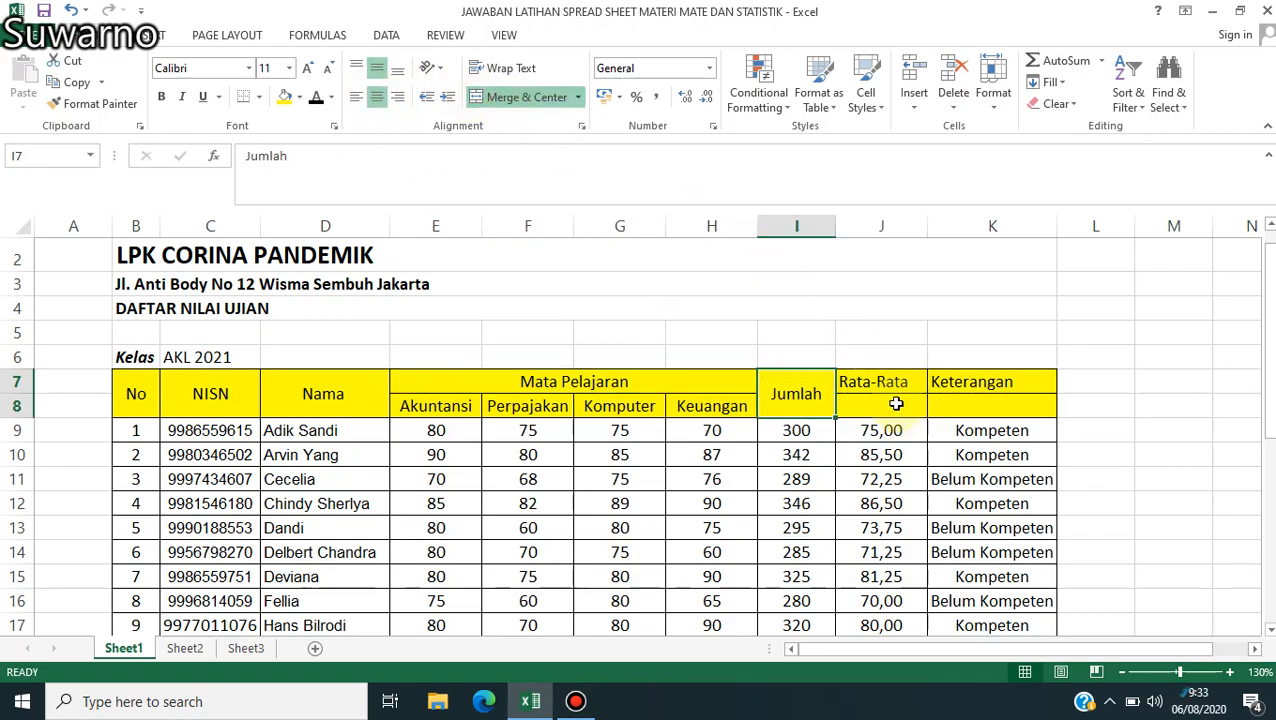
left_click_drag(878, 383, 886, 402)
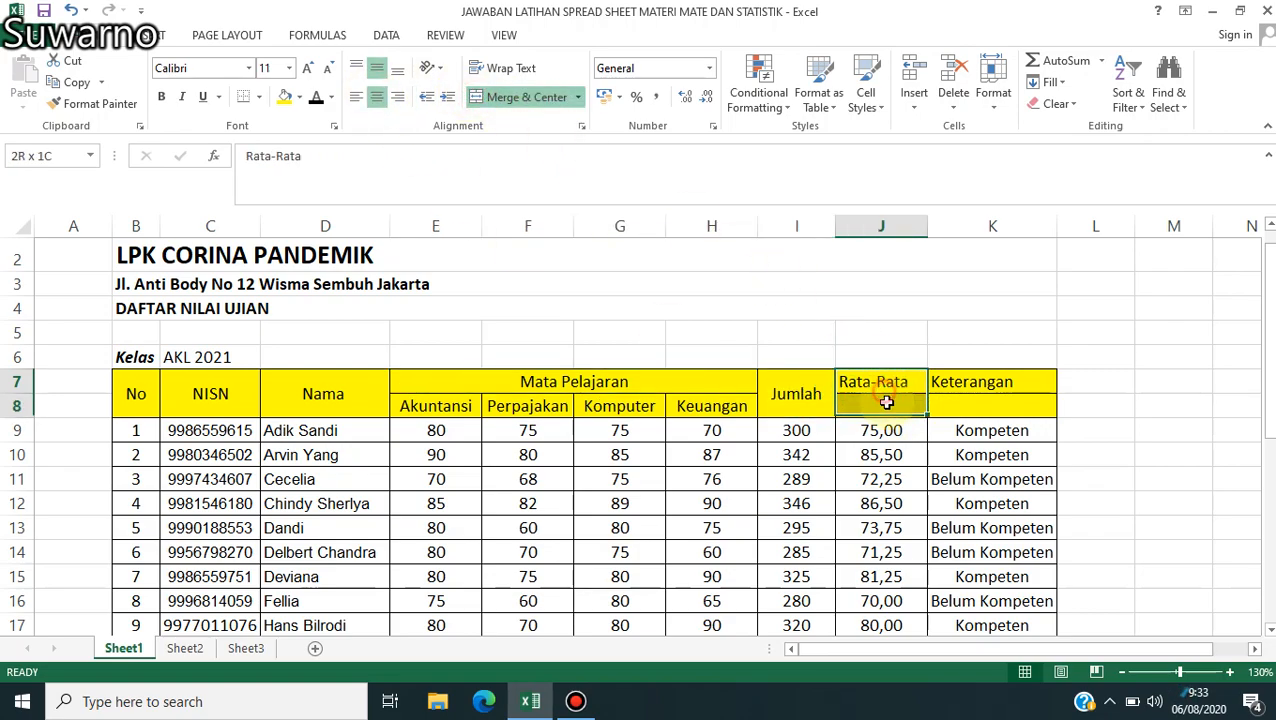
left_click(495, 97)
left_click_drag(950, 385, 950, 403)
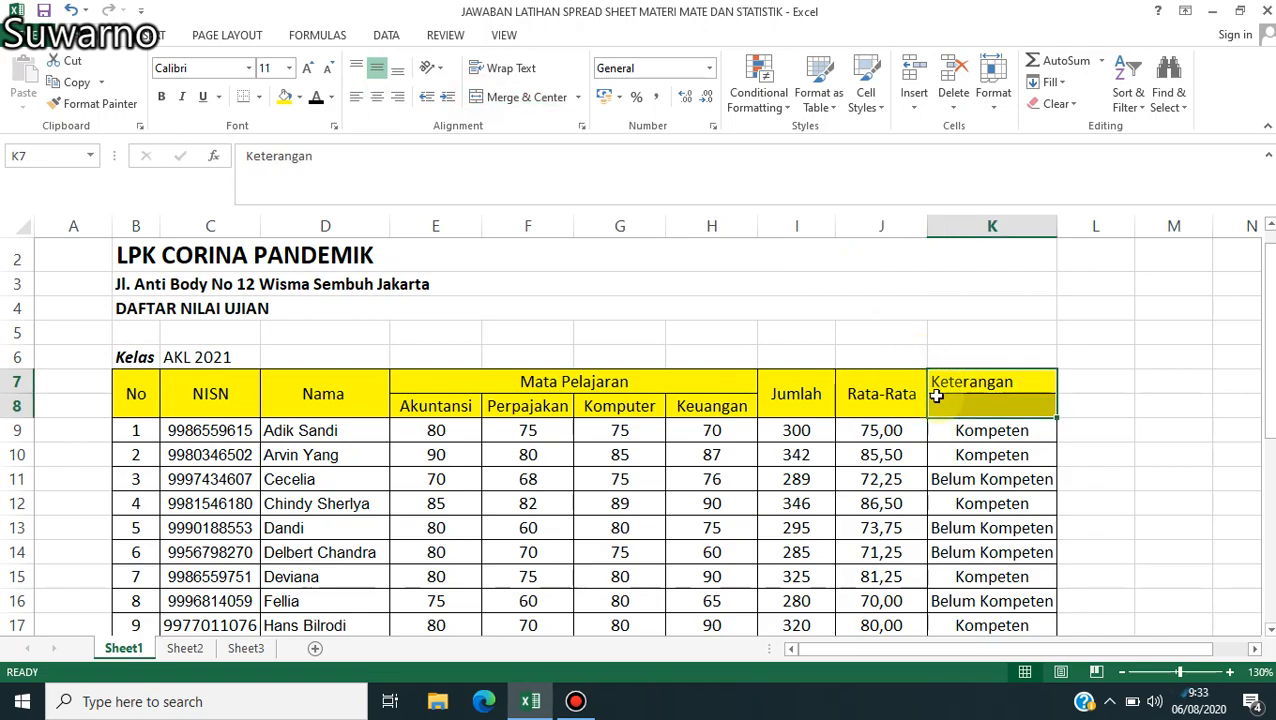
left_click(478, 100)
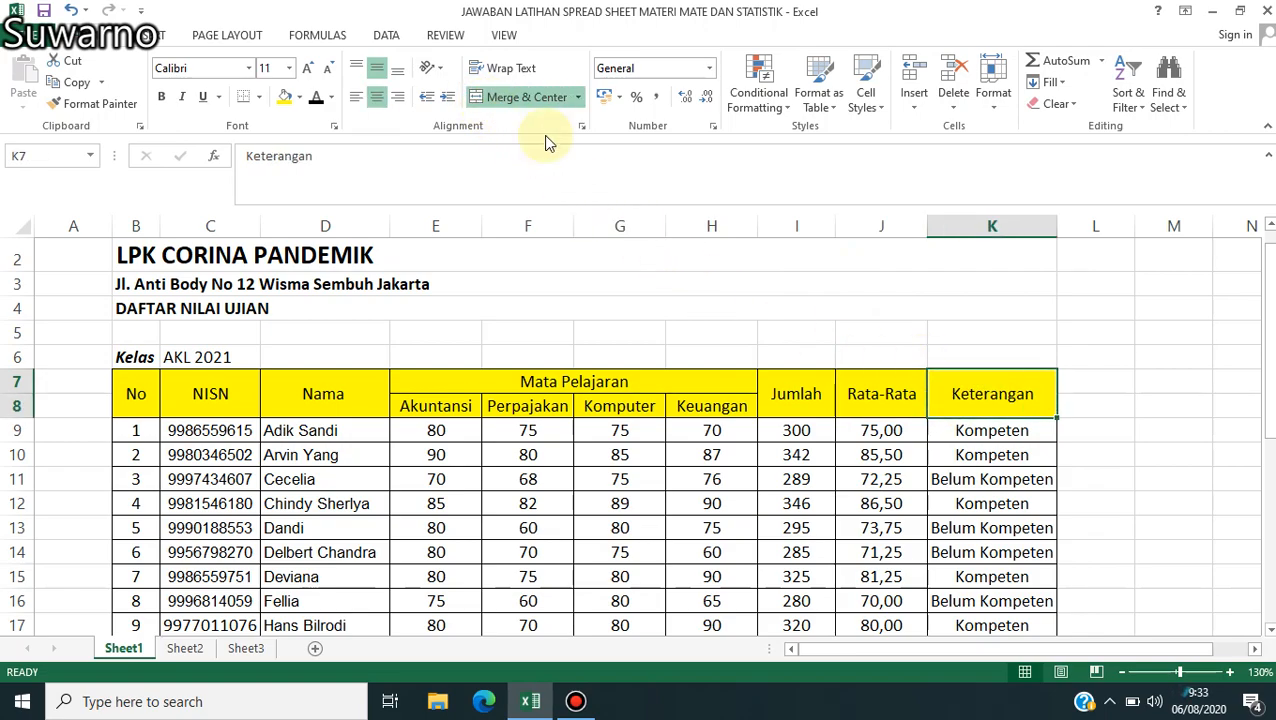
- Merge and center the Jumlah, Nilai Tertinggi, Nilai Terendah and Nilai Rata Rata labels across columns B to D in rows 19 to 22
left_click_drag(1268, 415, 1268, 428)
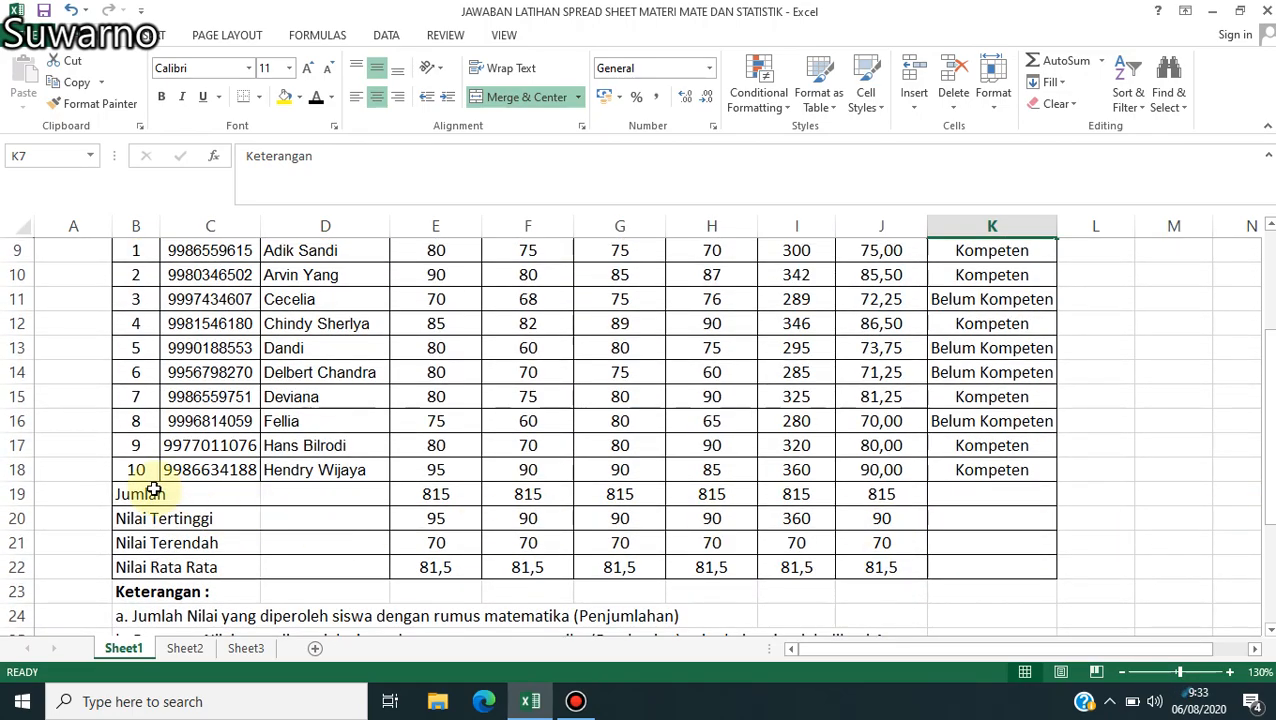
left_click_drag(153, 488, 336, 501)
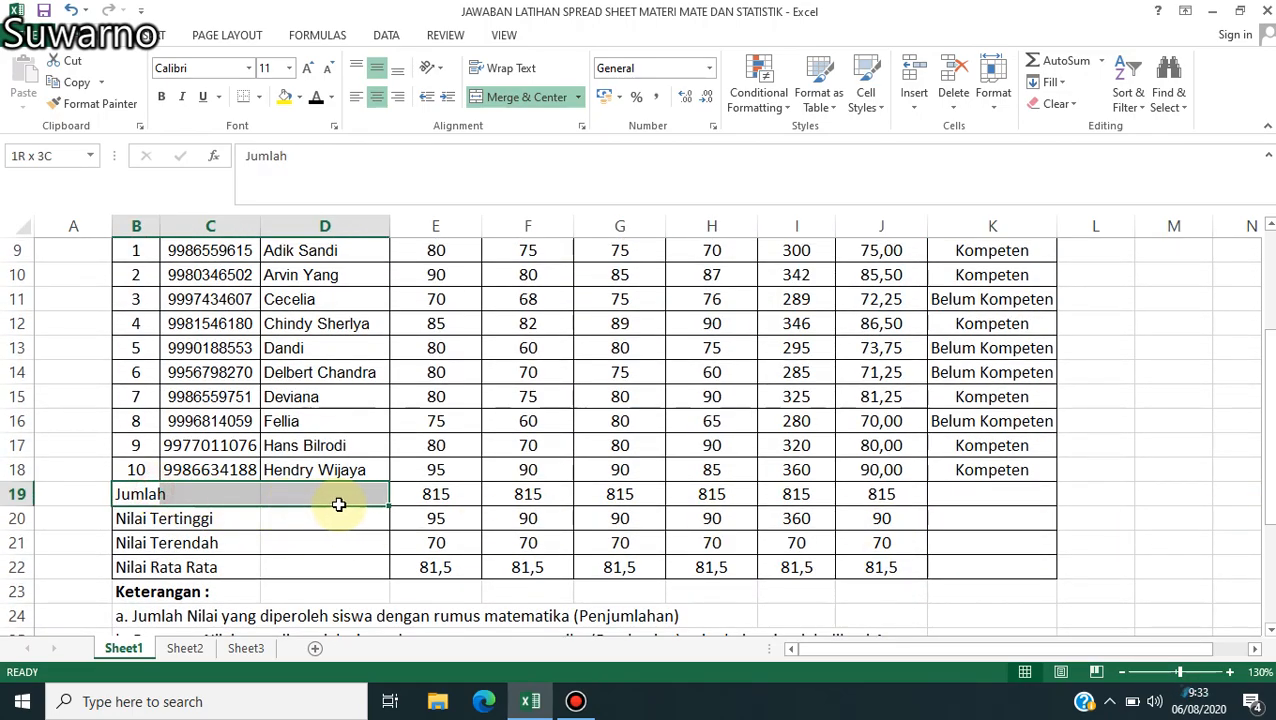
left_click(476, 100)
left_click_drag(125, 518, 351, 519)
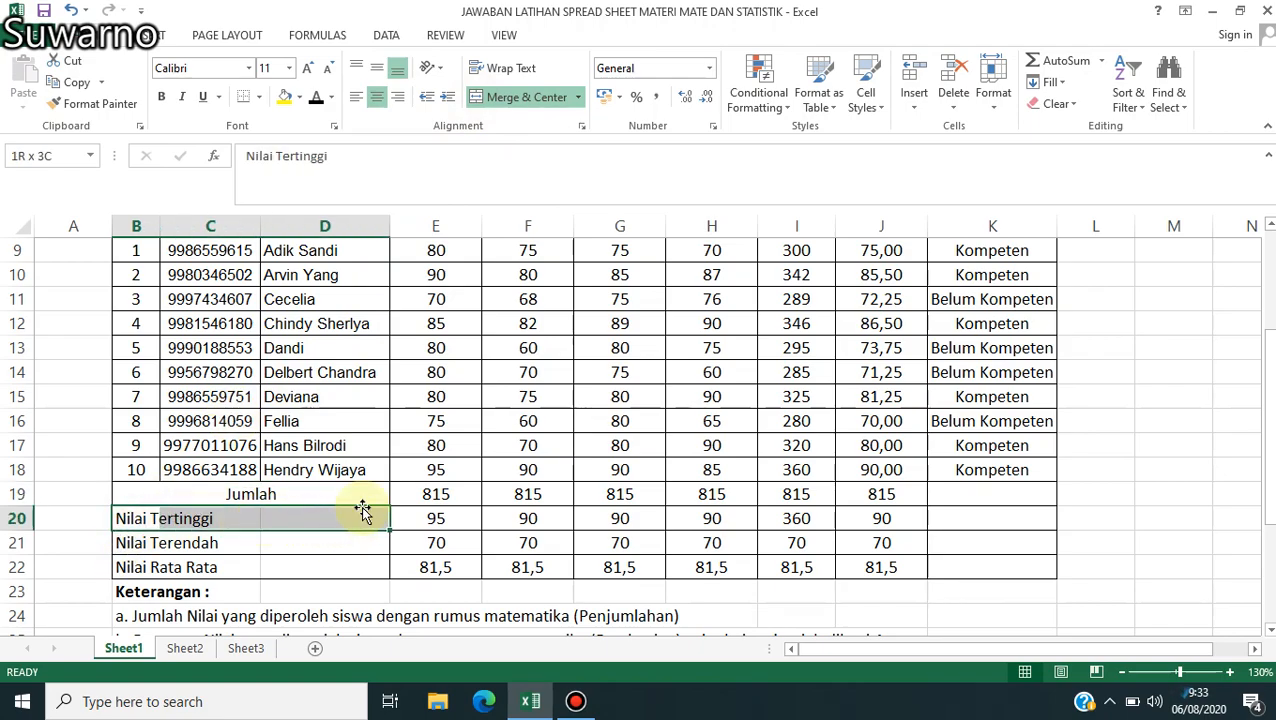
left_click(484, 100)
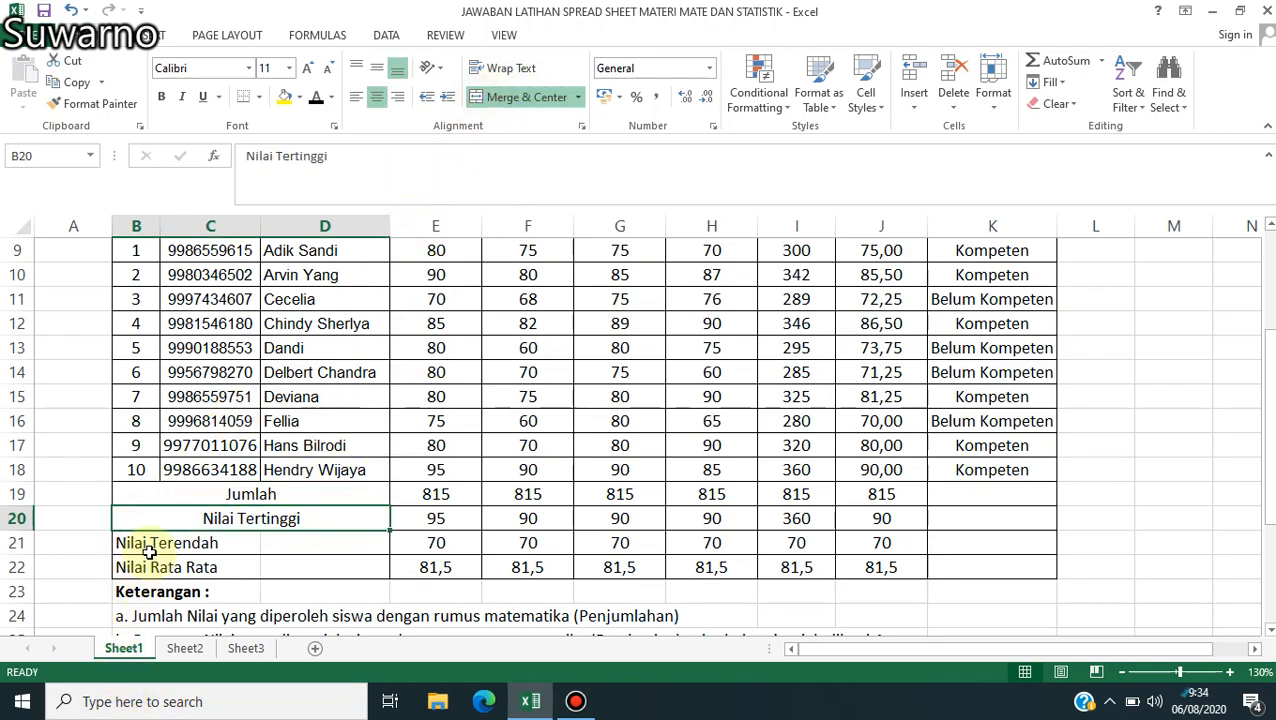
left_click_drag(149, 551, 345, 545)
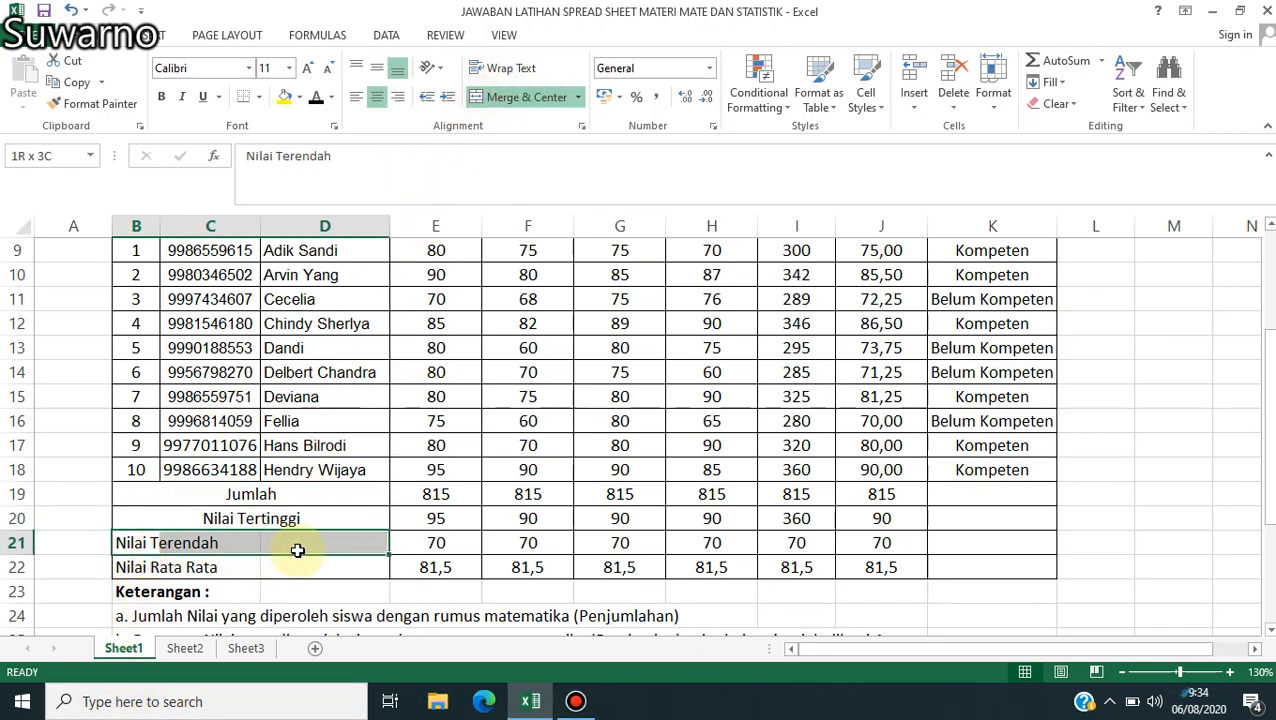
left_click(492, 100)
left_click(127, 567)
left_click_drag(330, 580, 336, 569)
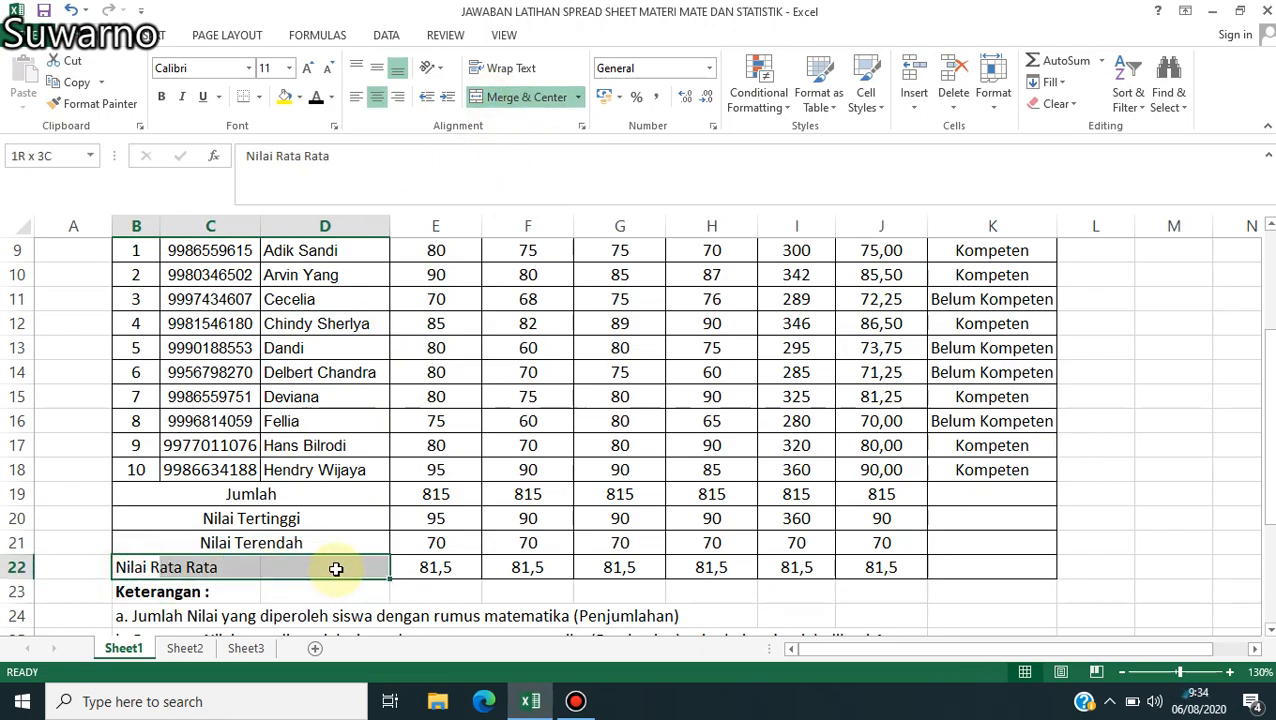
left_click(498, 100)
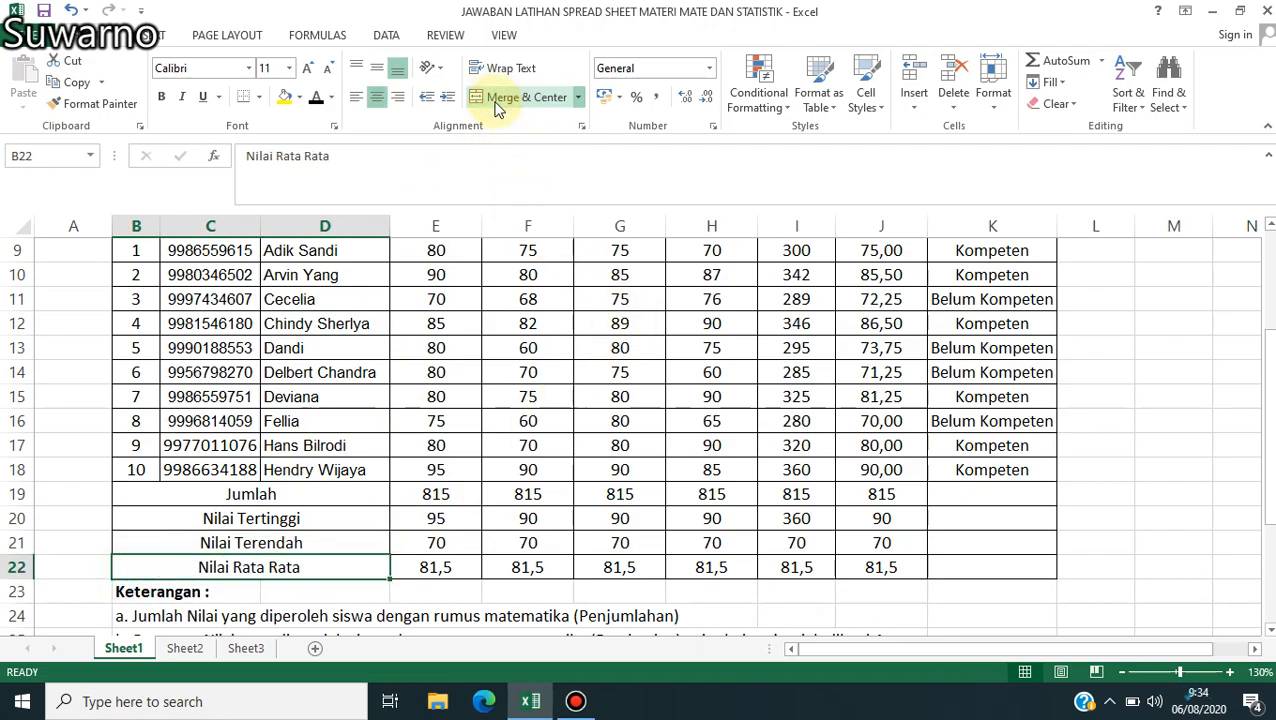
- Merge and center the title LPK CORINA PANDEMIK across B2:K2
key("Up")
key("Up")
key("Up")
key("Up")
key("Up")
key("Up")
key("Up")
key("Up")
key("Up")
key("Up")
key("Up")
key("Up")
key("Up")
key("Up")
key("Up")
key("Up")
key("Up")
key("Up")
key("Up")
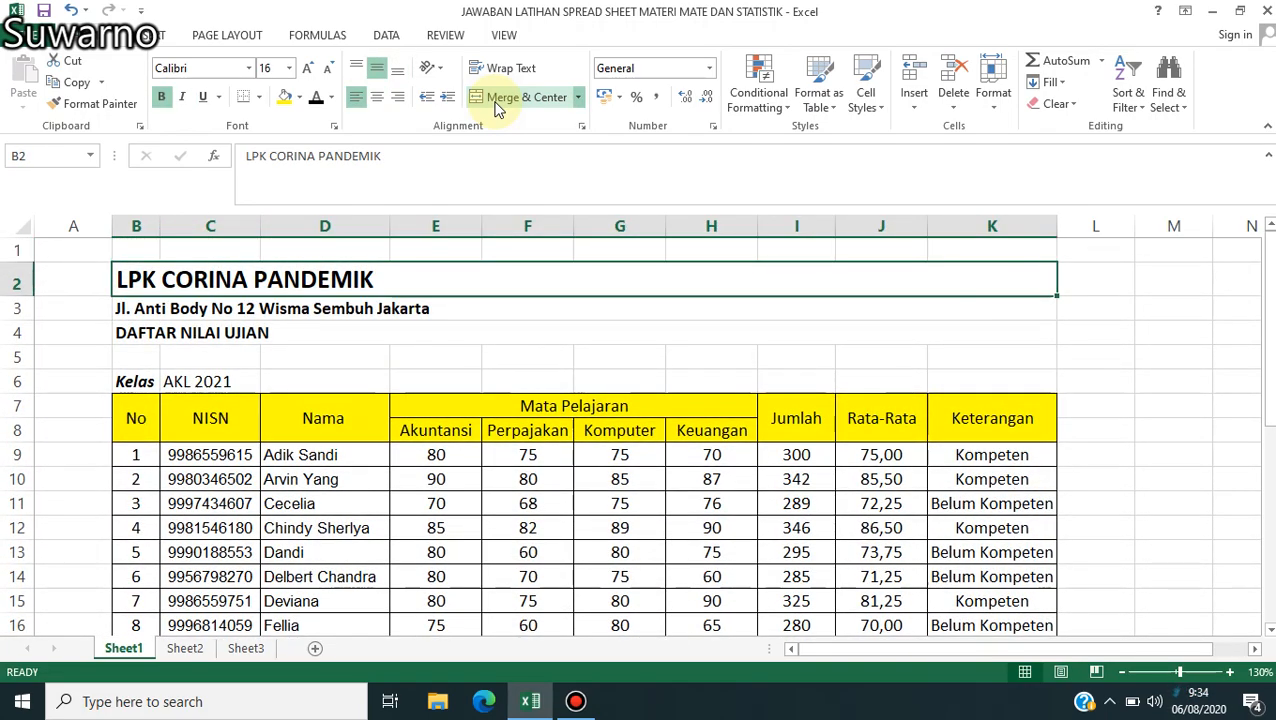
left_click(493, 100)
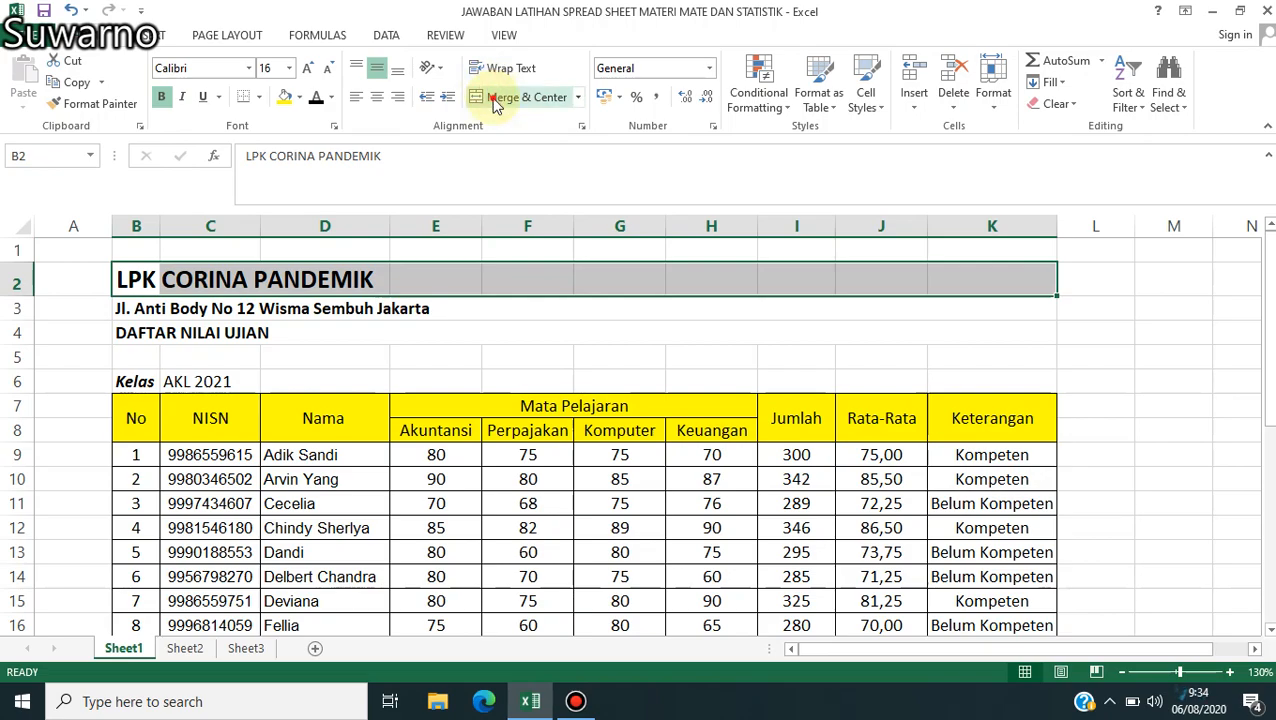
left_click(493, 98)
- Merge and center the address line across B3:K3 and the DAFTAR NILAI UJIAN heading across B4:K4
key("Down")
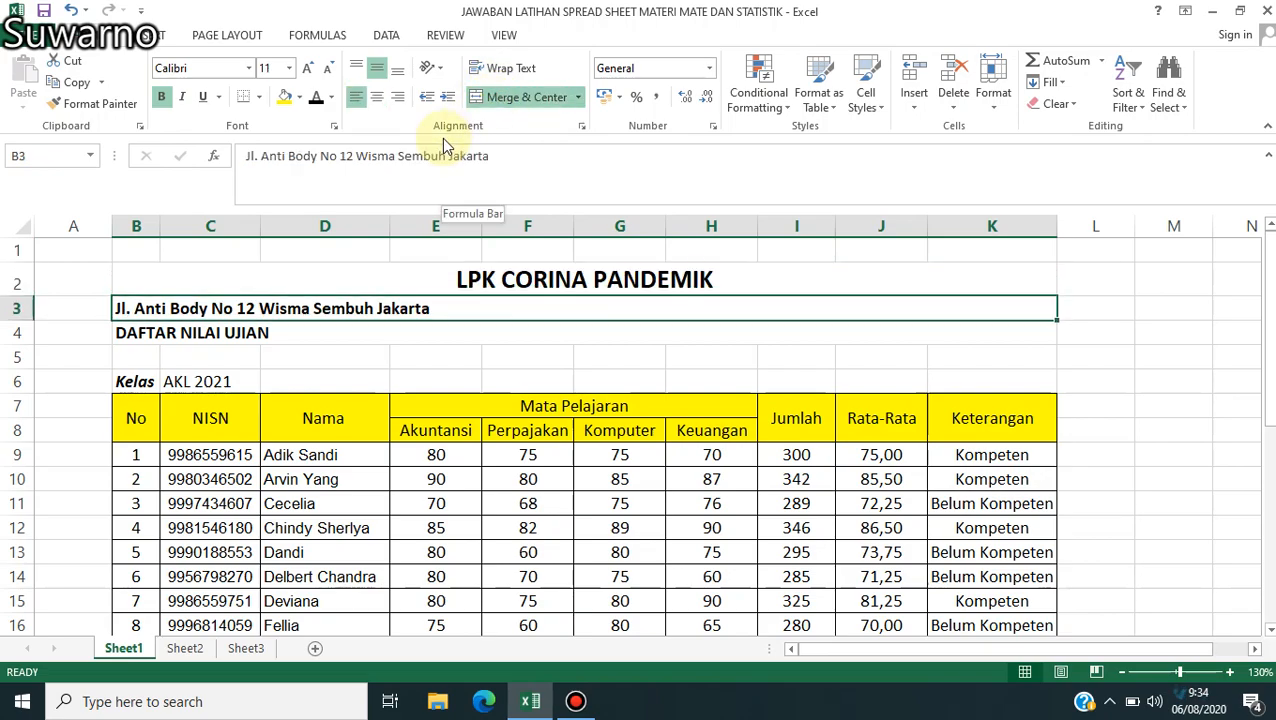
key("shift+Right")
key("shift+Right")
key("shift+Right")
key("shift+Right")
key("shift+Right")
key("shift+Right")
key("shift+Right")
key("shift+Right")
key("shift+Right")
key("shift+Right")
key("shift+Left")
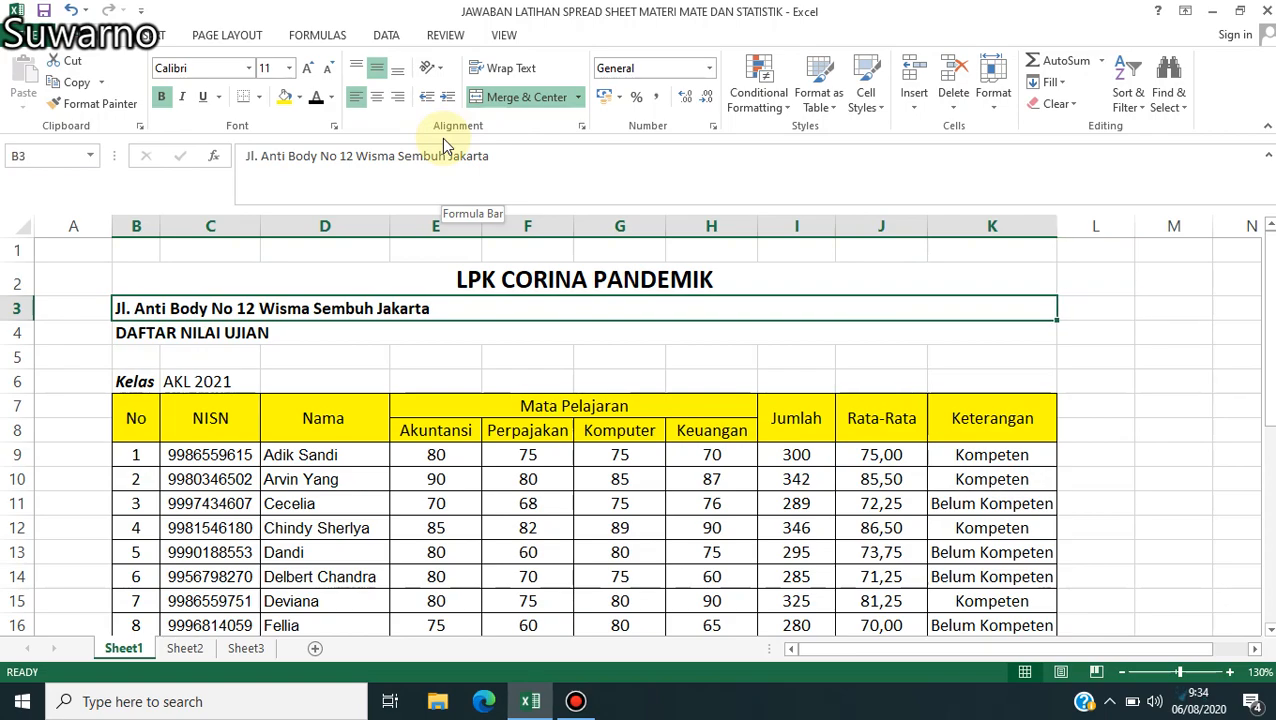
left_click(533, 97)
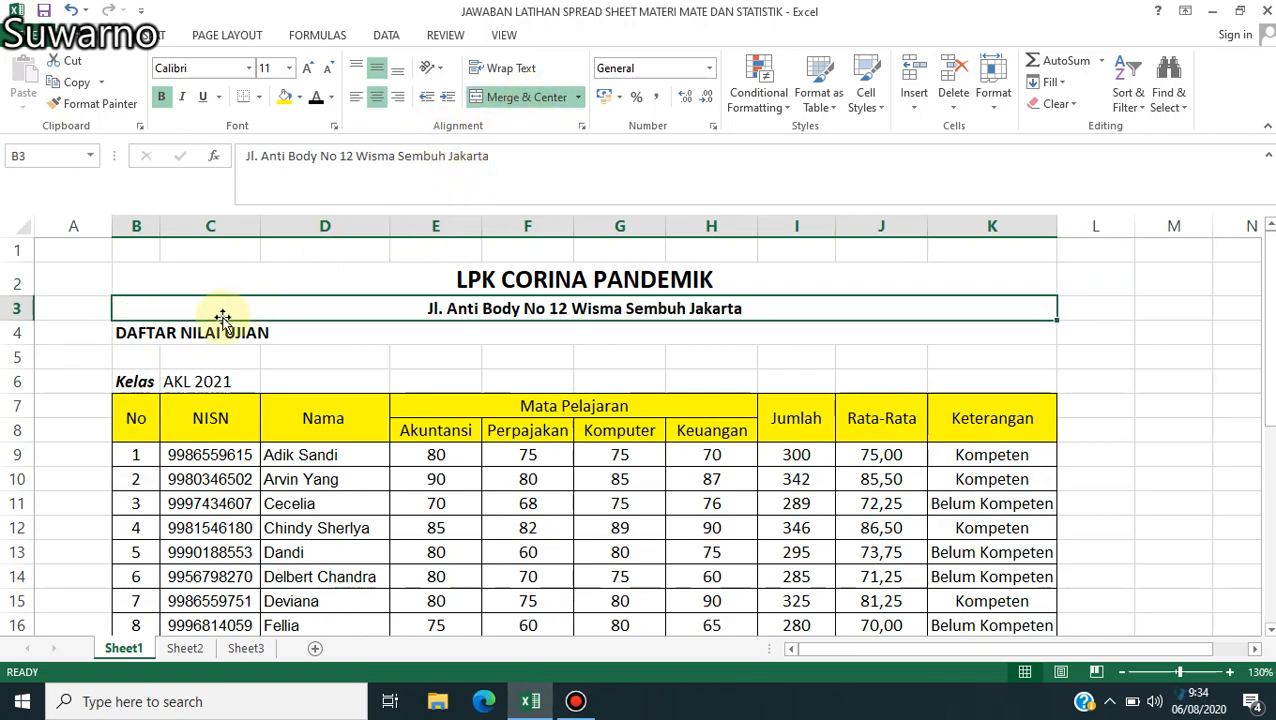
left_click(158, 336)
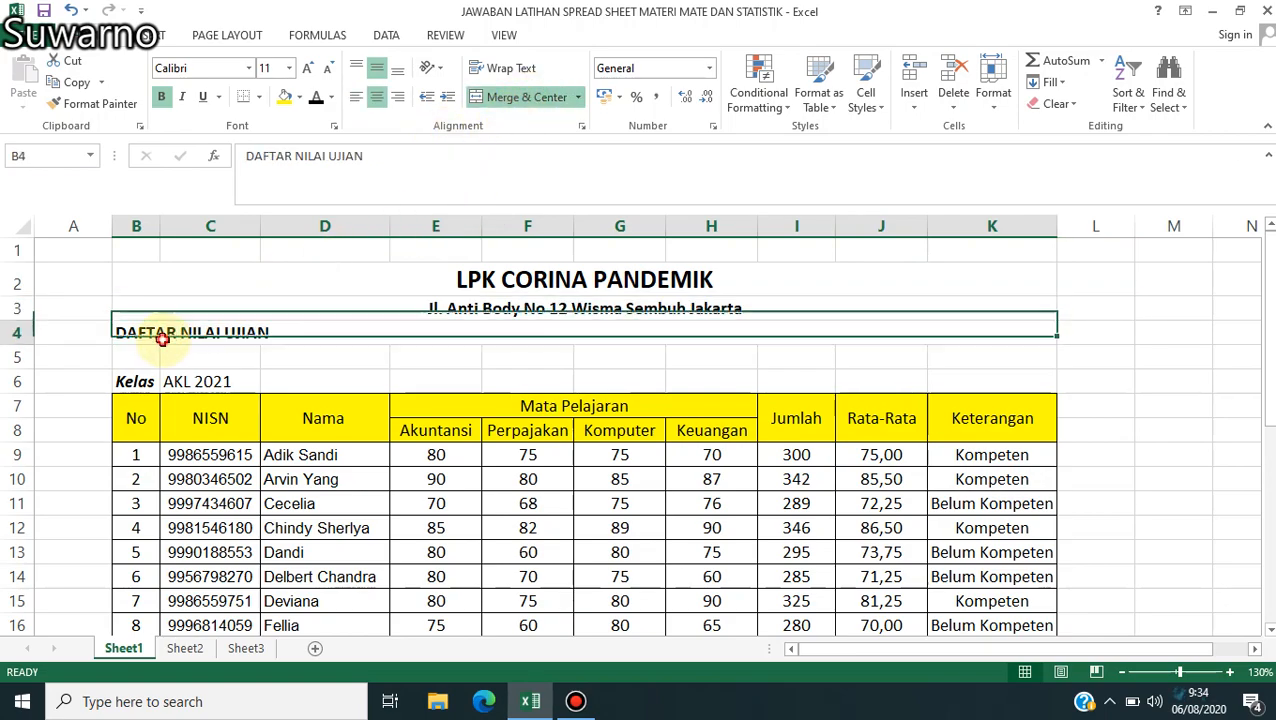
left_click(480, 103)
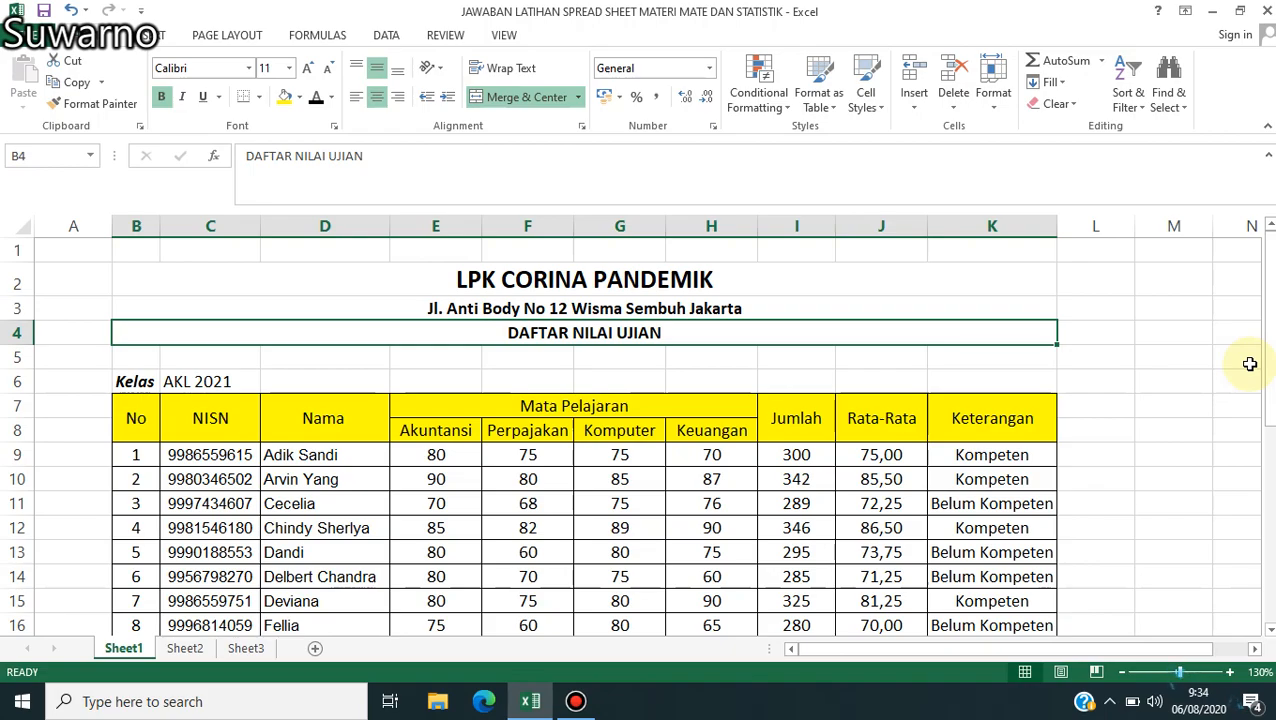
left_click_drag(1267, 356, 1268, 378)
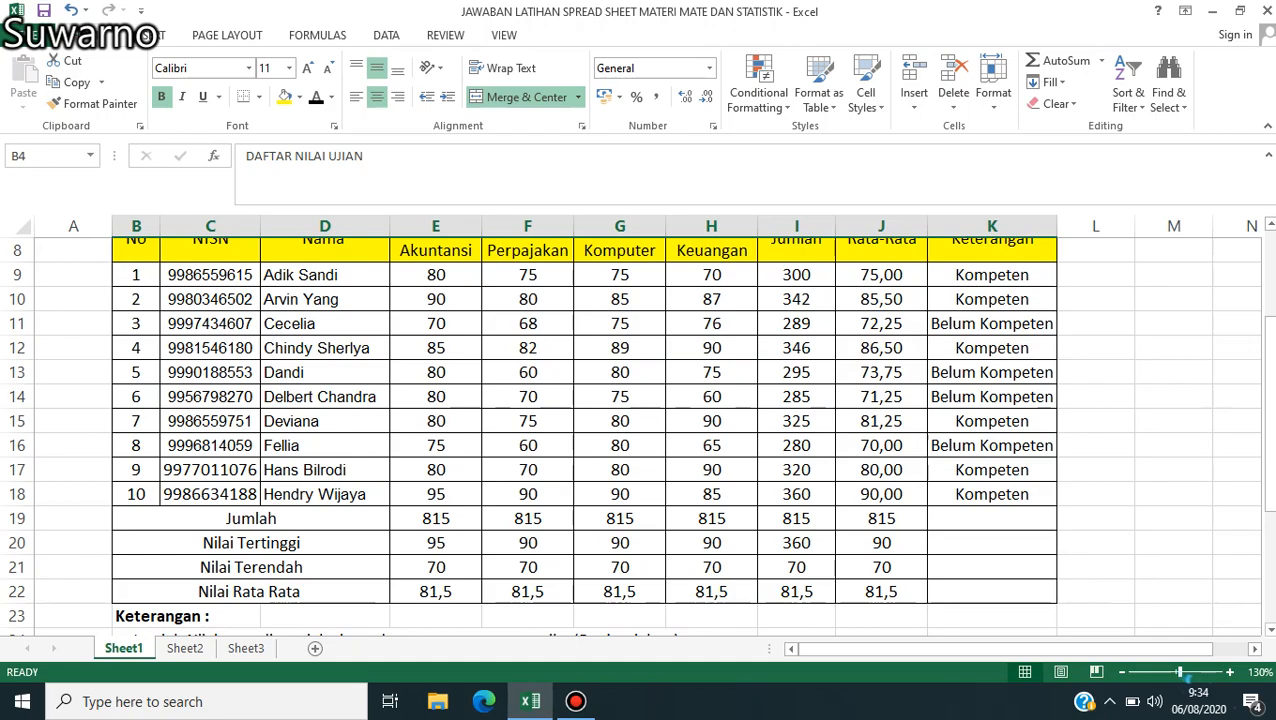